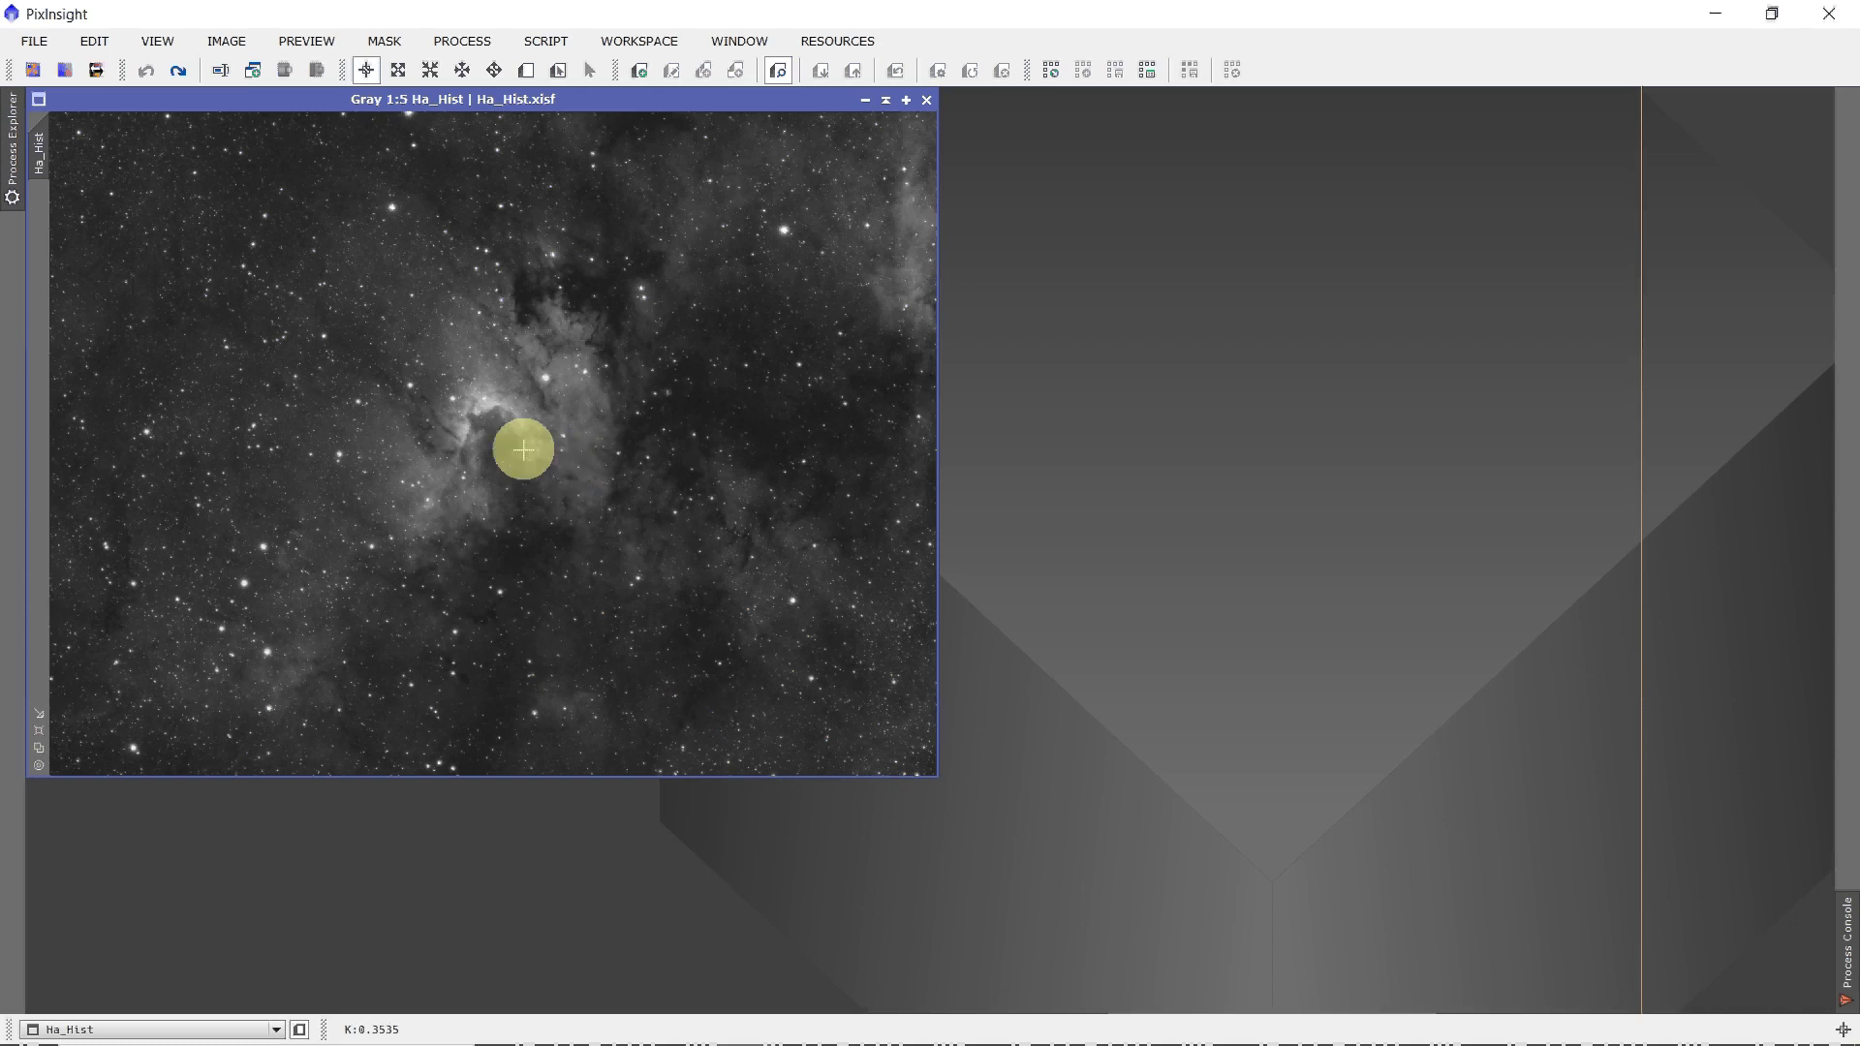
- Open CurvesTransformation from the All Processes list
click(478, 37)
mouse_move(584, 31)
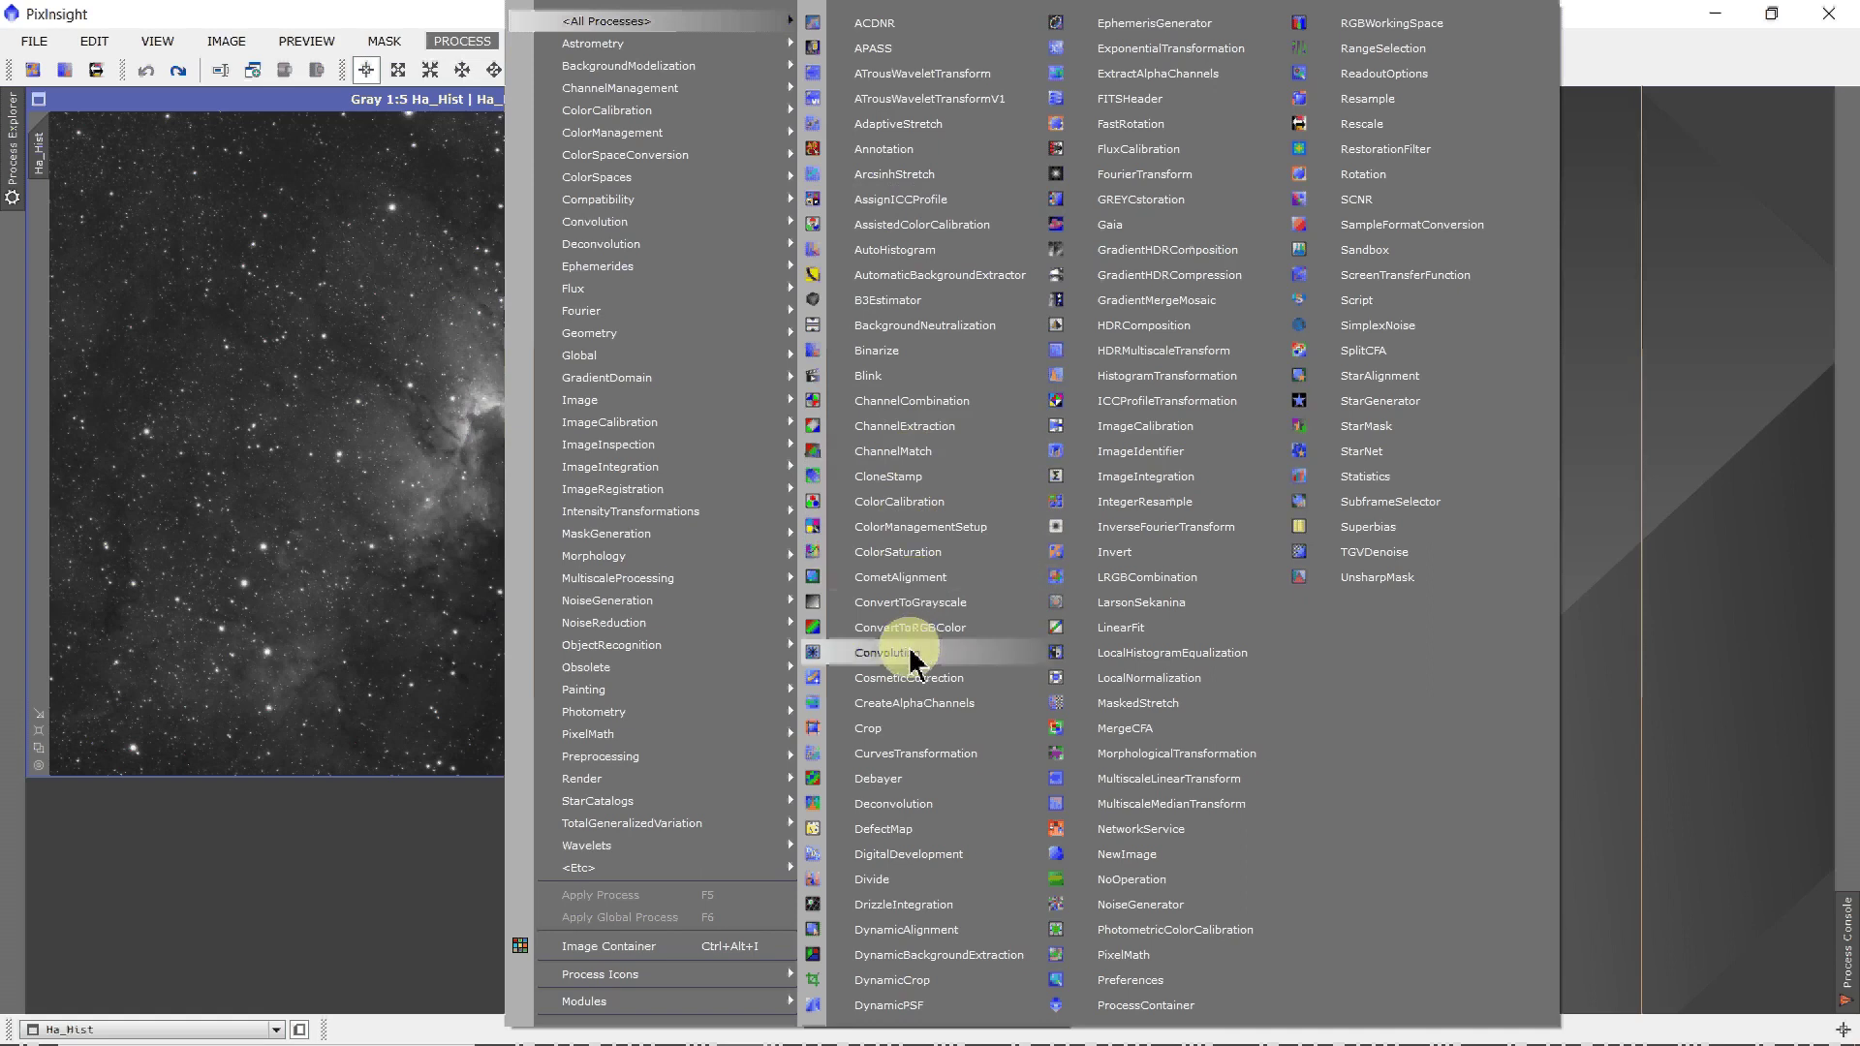
click(903, 754)
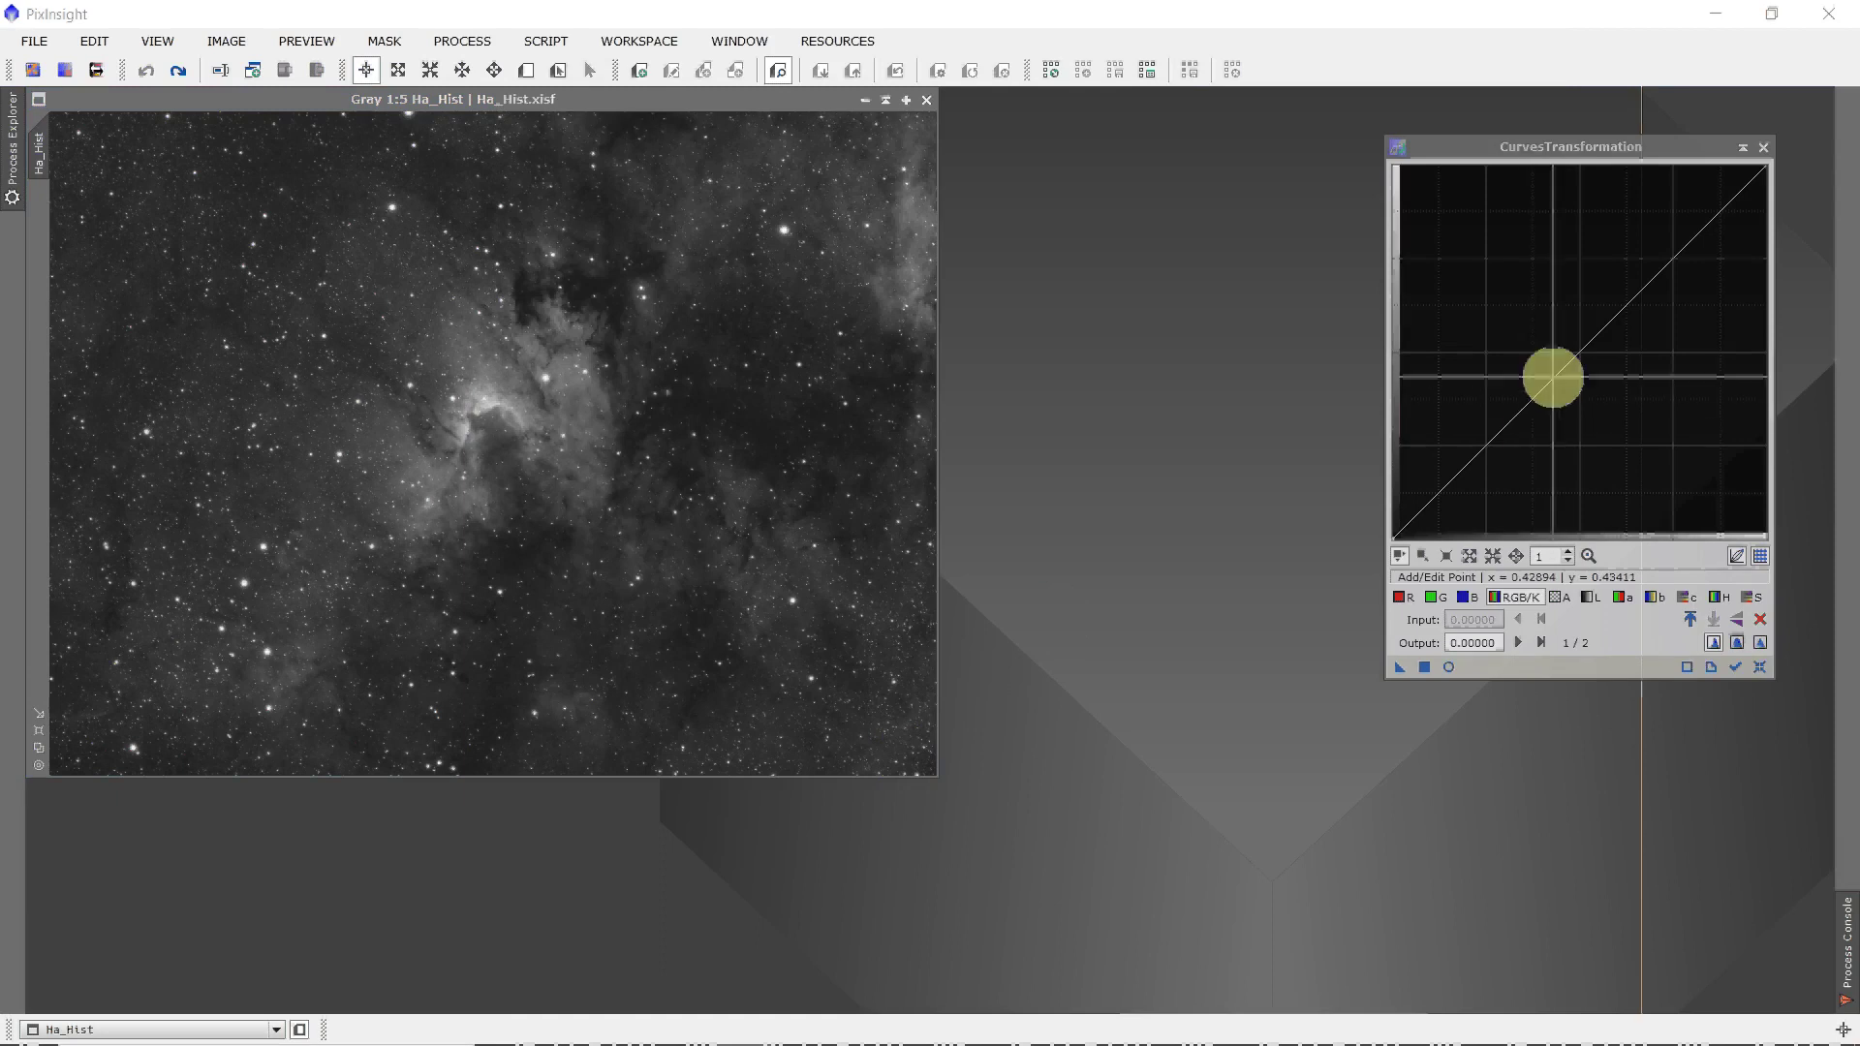
- Preview Ha_Hist live, try a brightening curve, then reset it to a straight line
click(1447, 666)
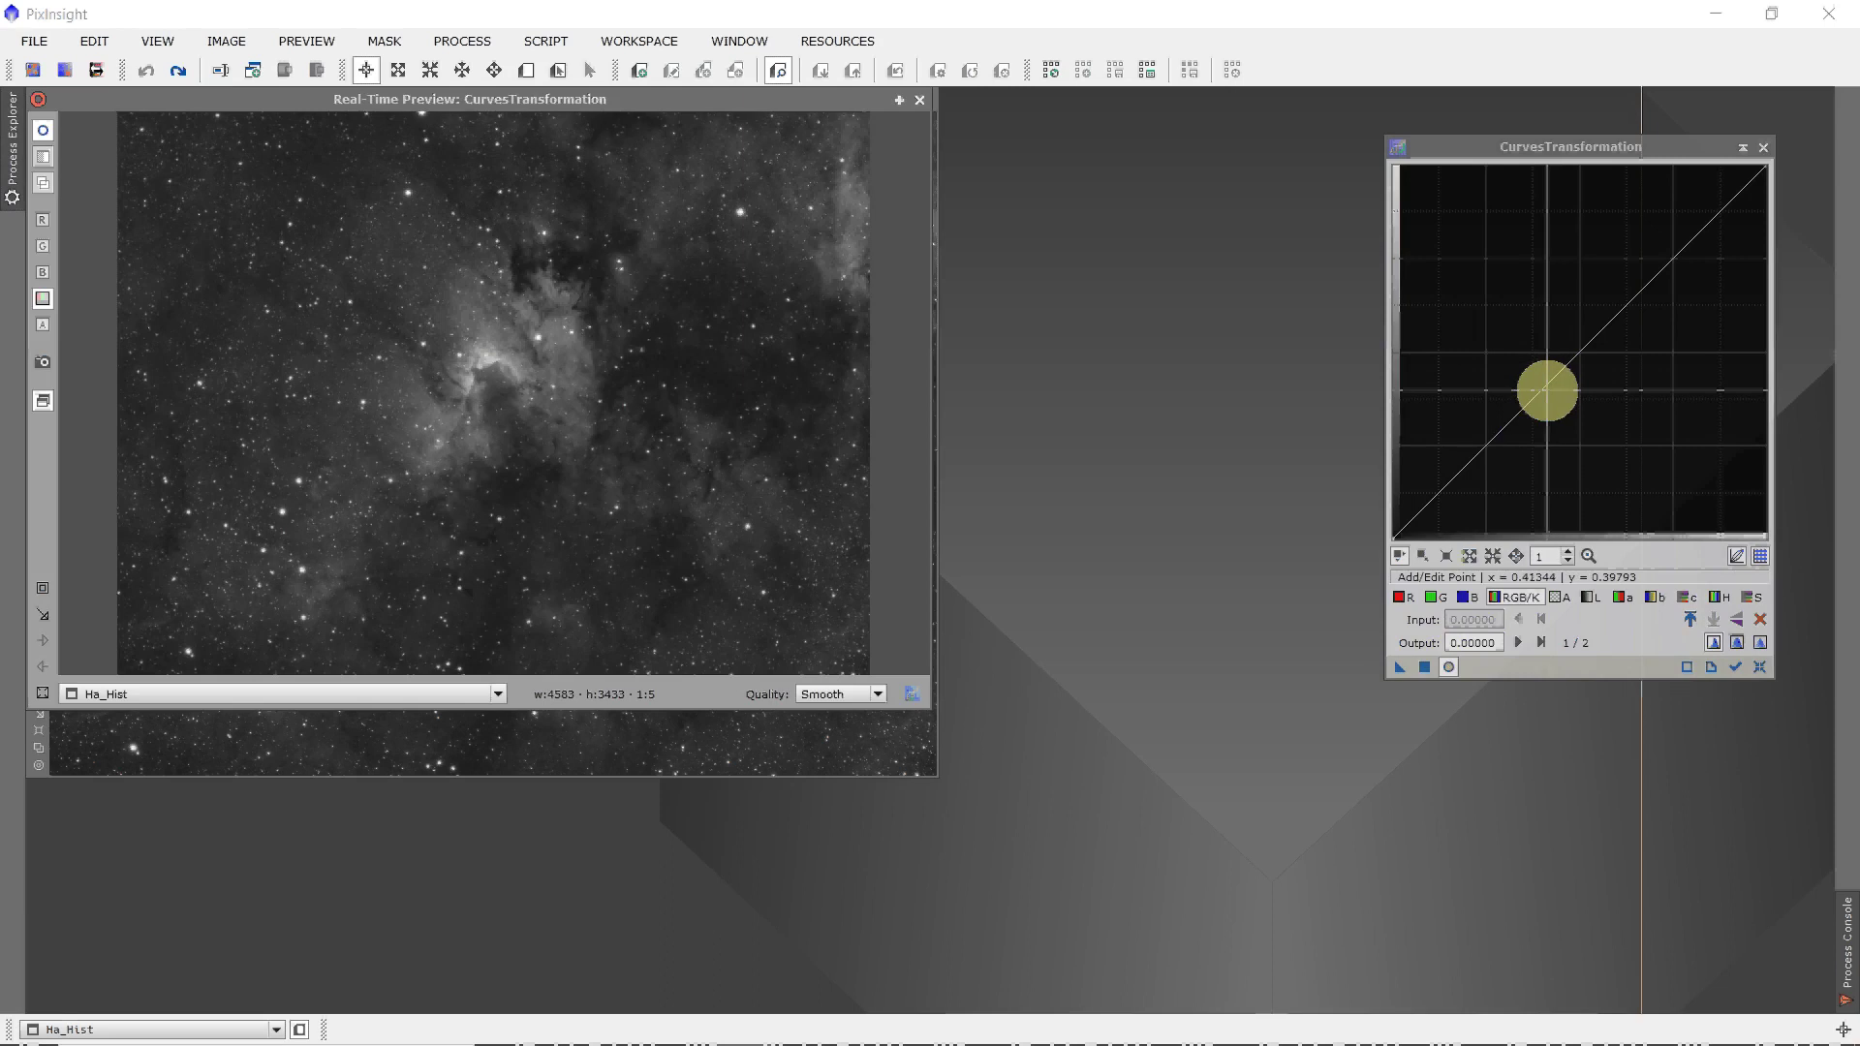
mouse_move(1546, 390)
mouse_down()
mouse_move(1498, 355)
mouse_move(1530, 395)
mouse_up()
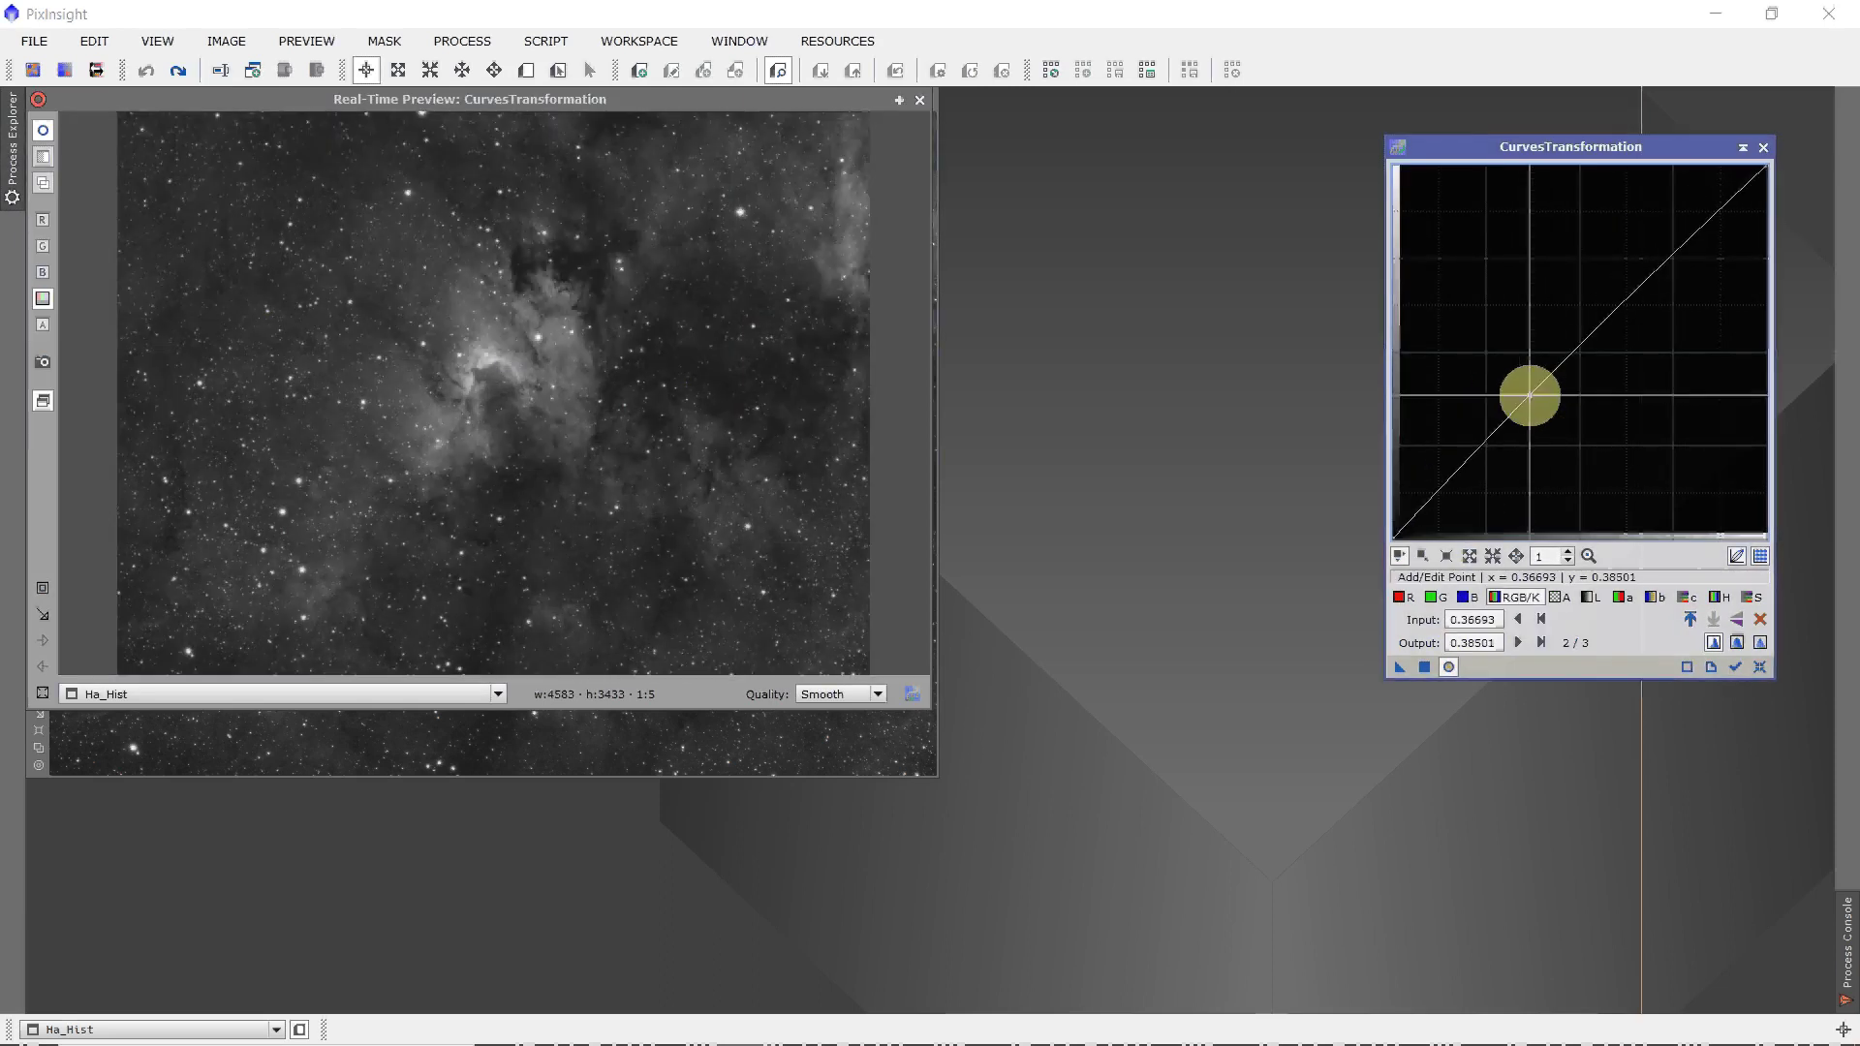
click(1759, 666)
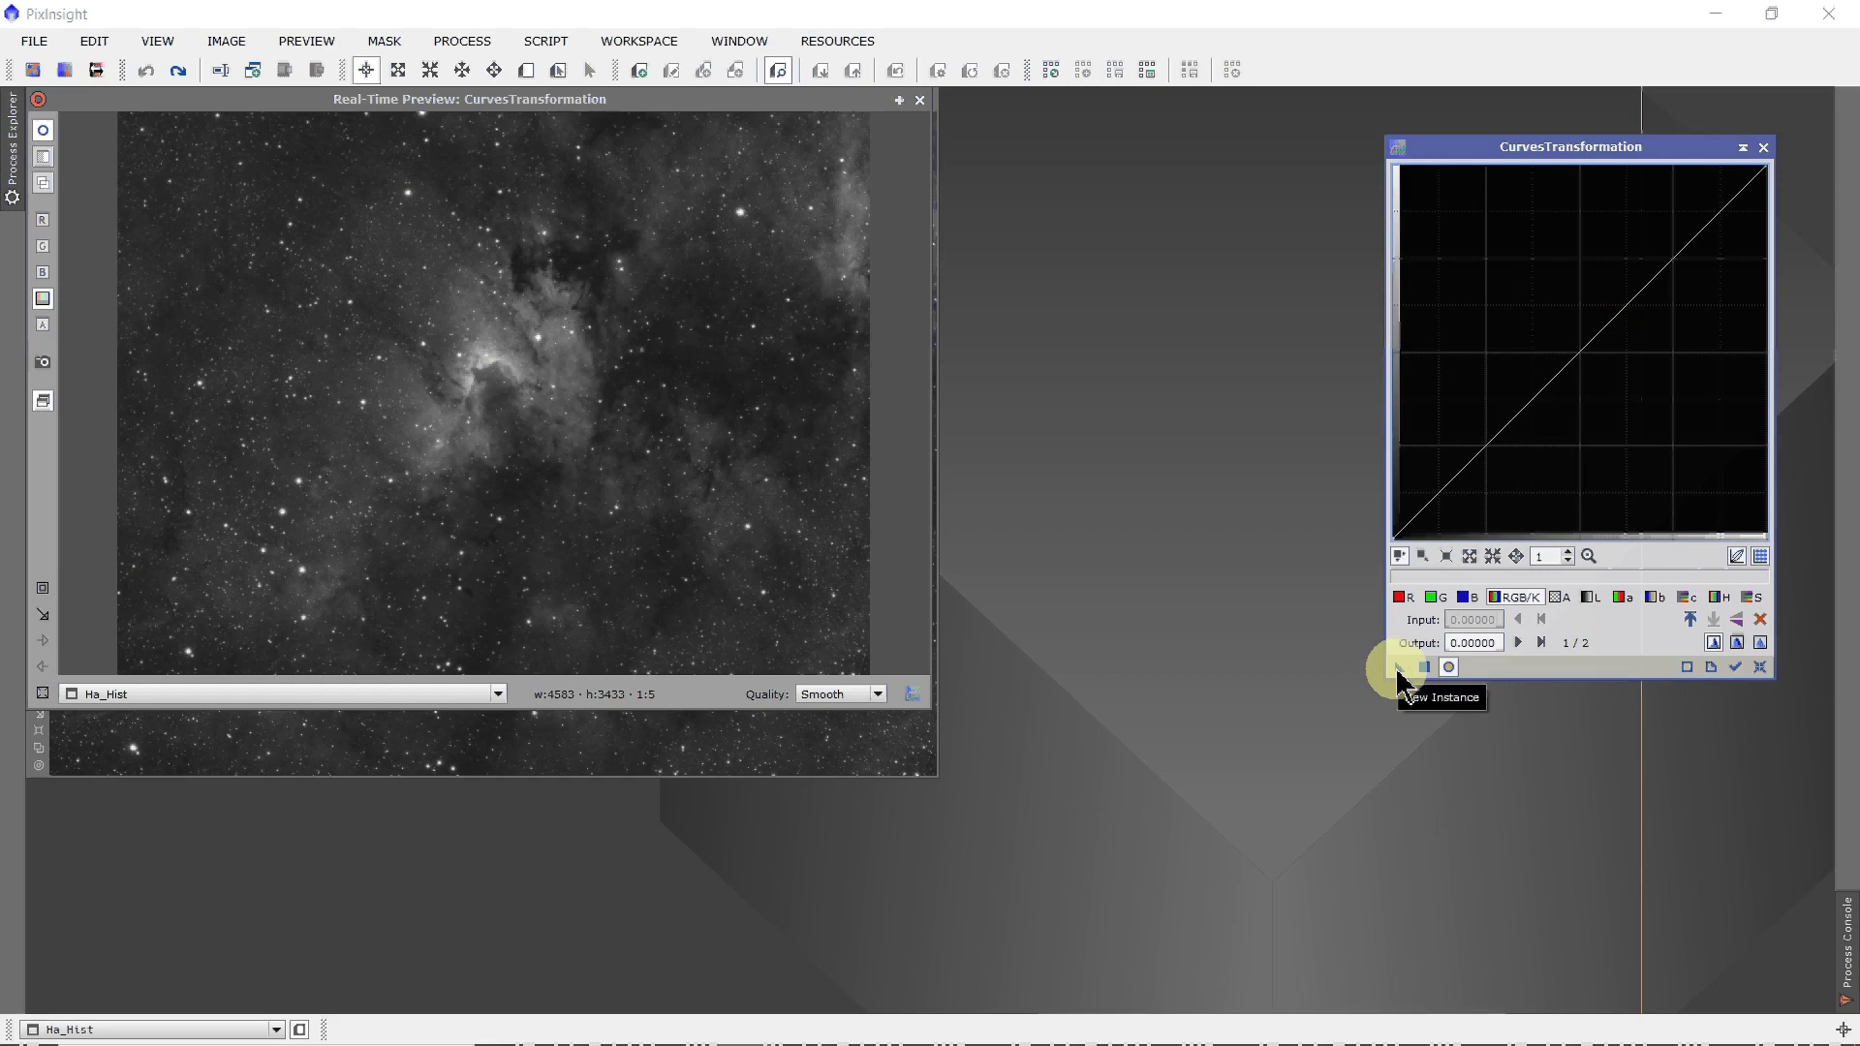
- Save the curves as a Process01 icon, close both windows, and move it top right
drag(1398, 675, 1187, 817)
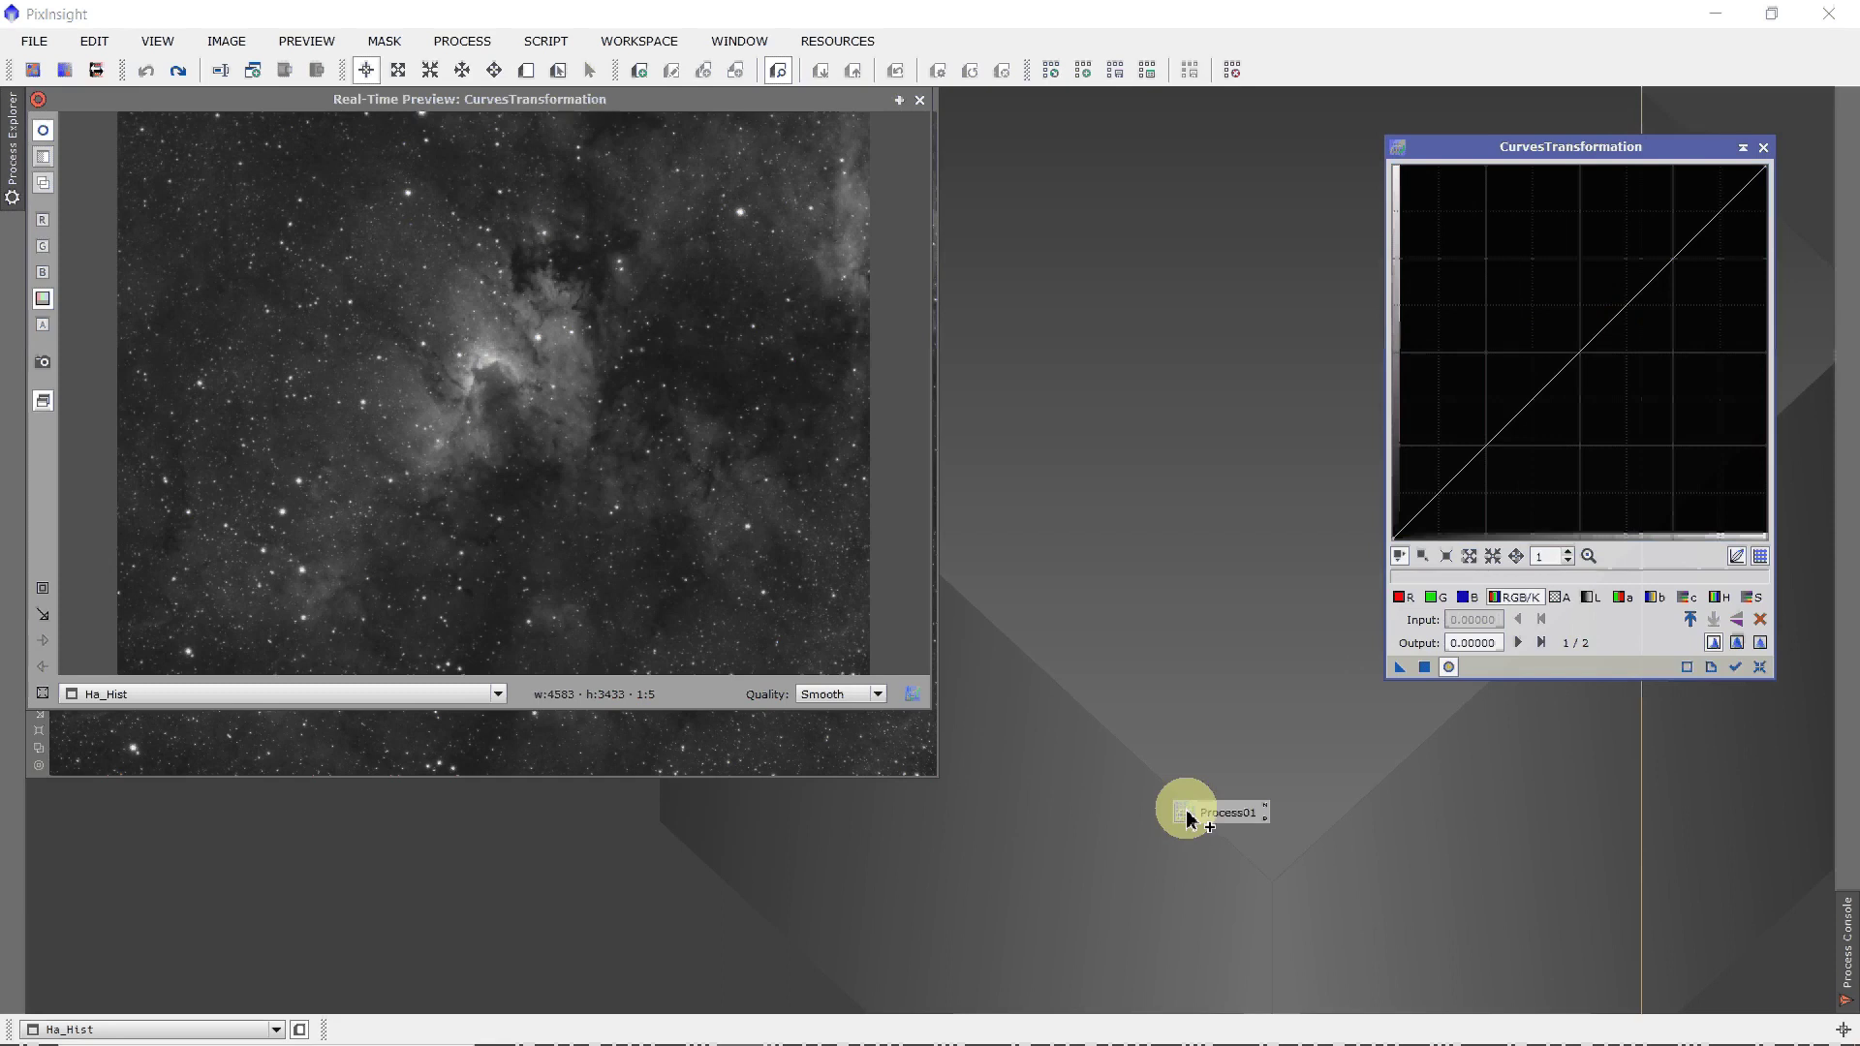
click(919, 99)
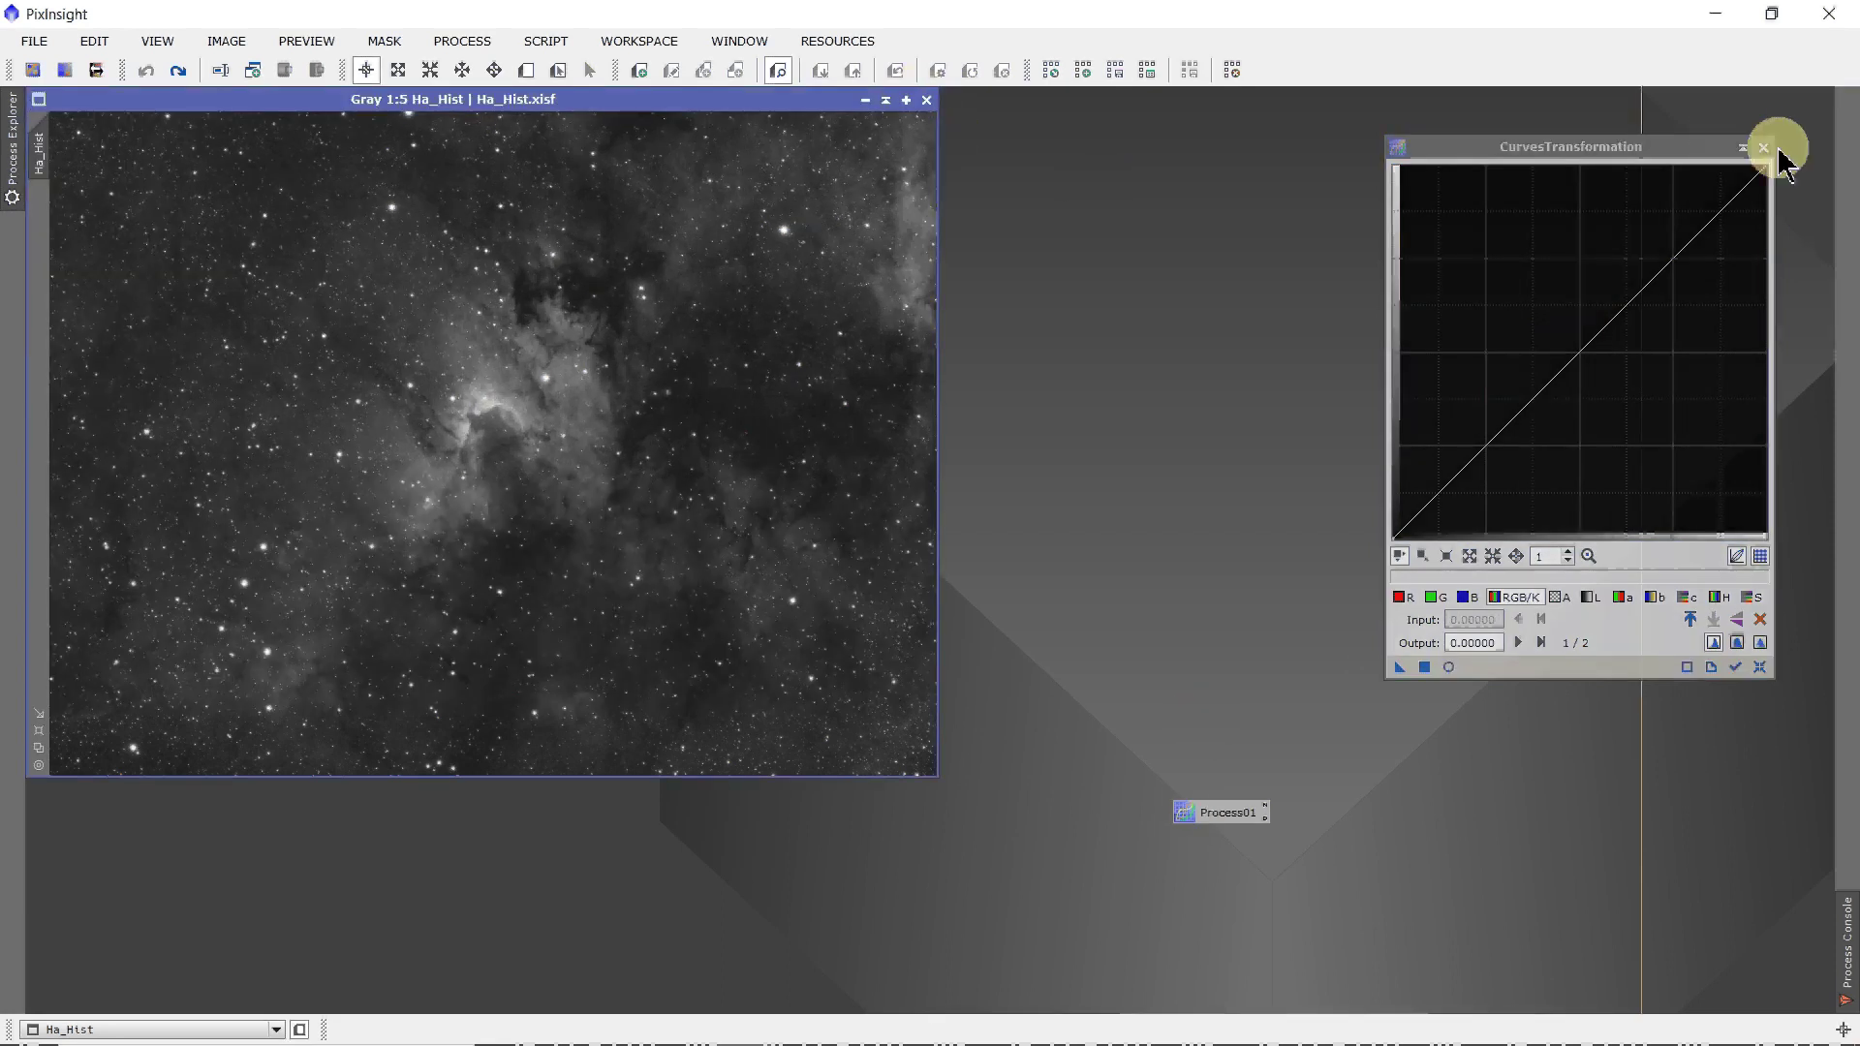
click(1765, 148)
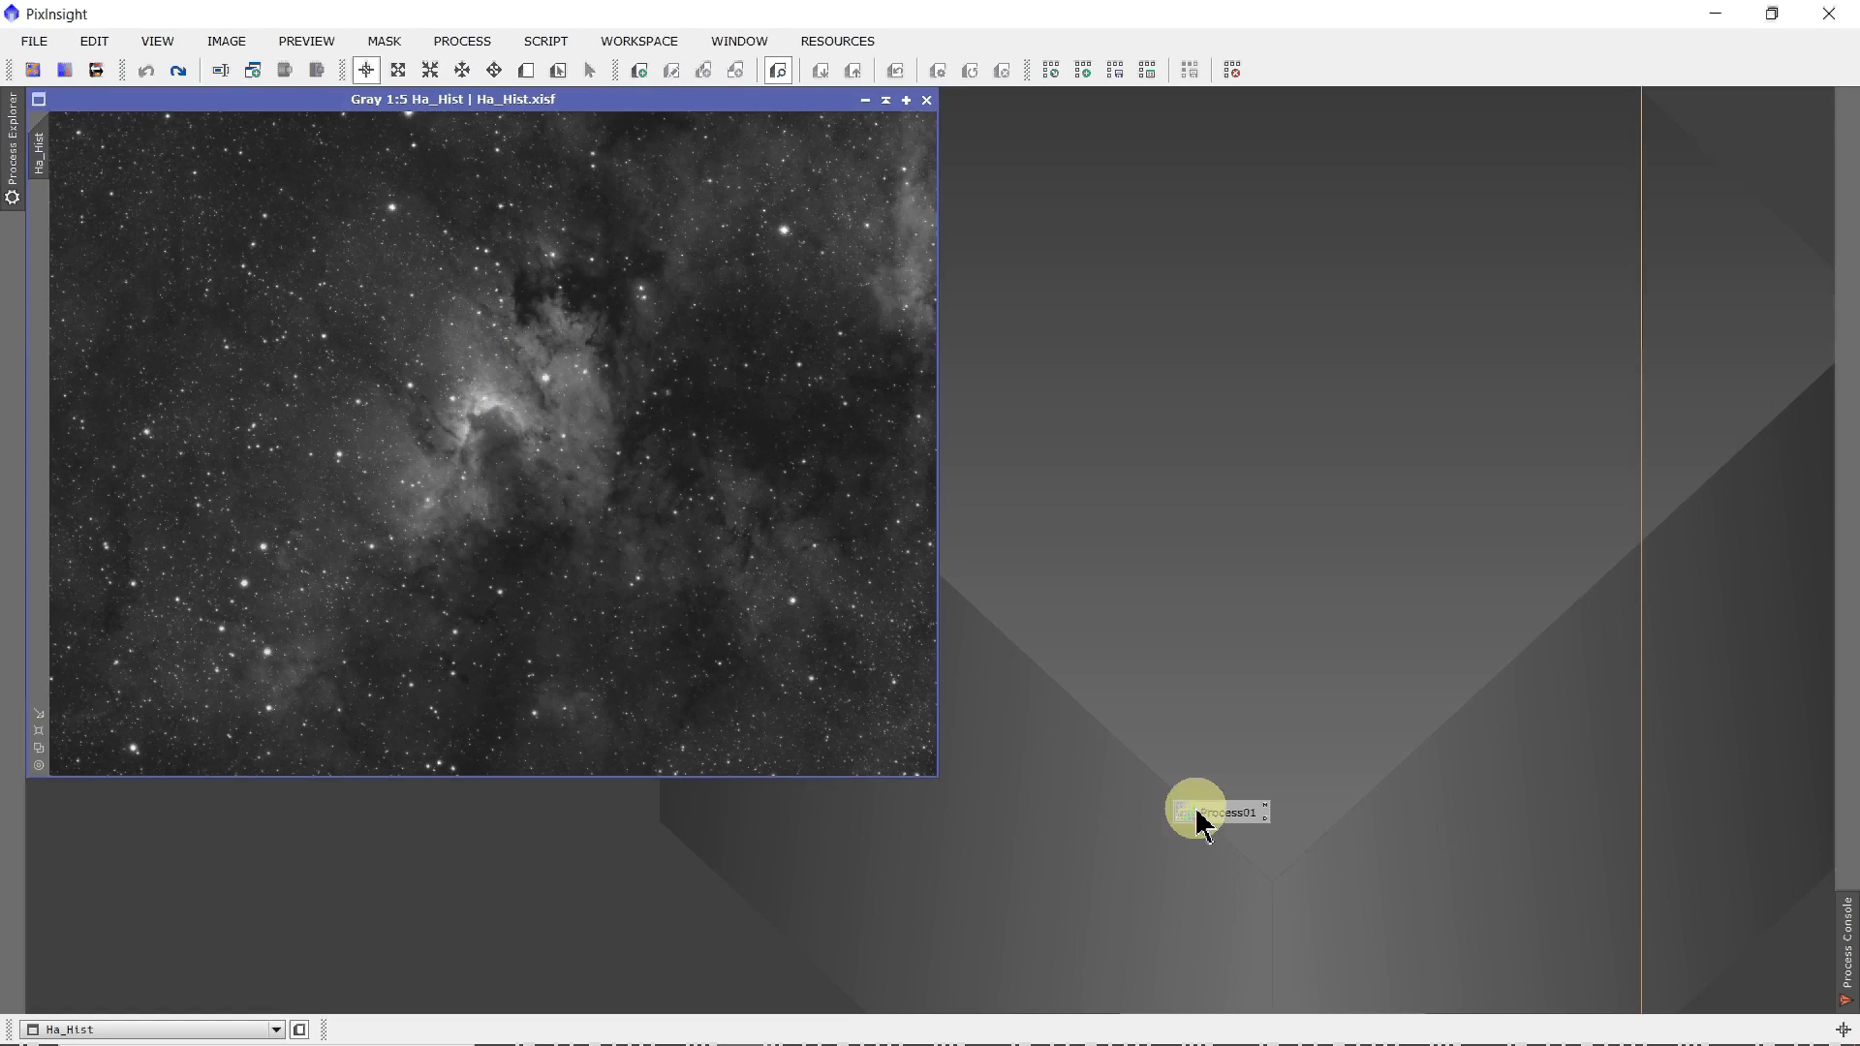
drag(1199, 815, 1411, 266)
- Reopen Process01 to check its curves, close it, and nudge the icon higher
double_click(1413, 268)
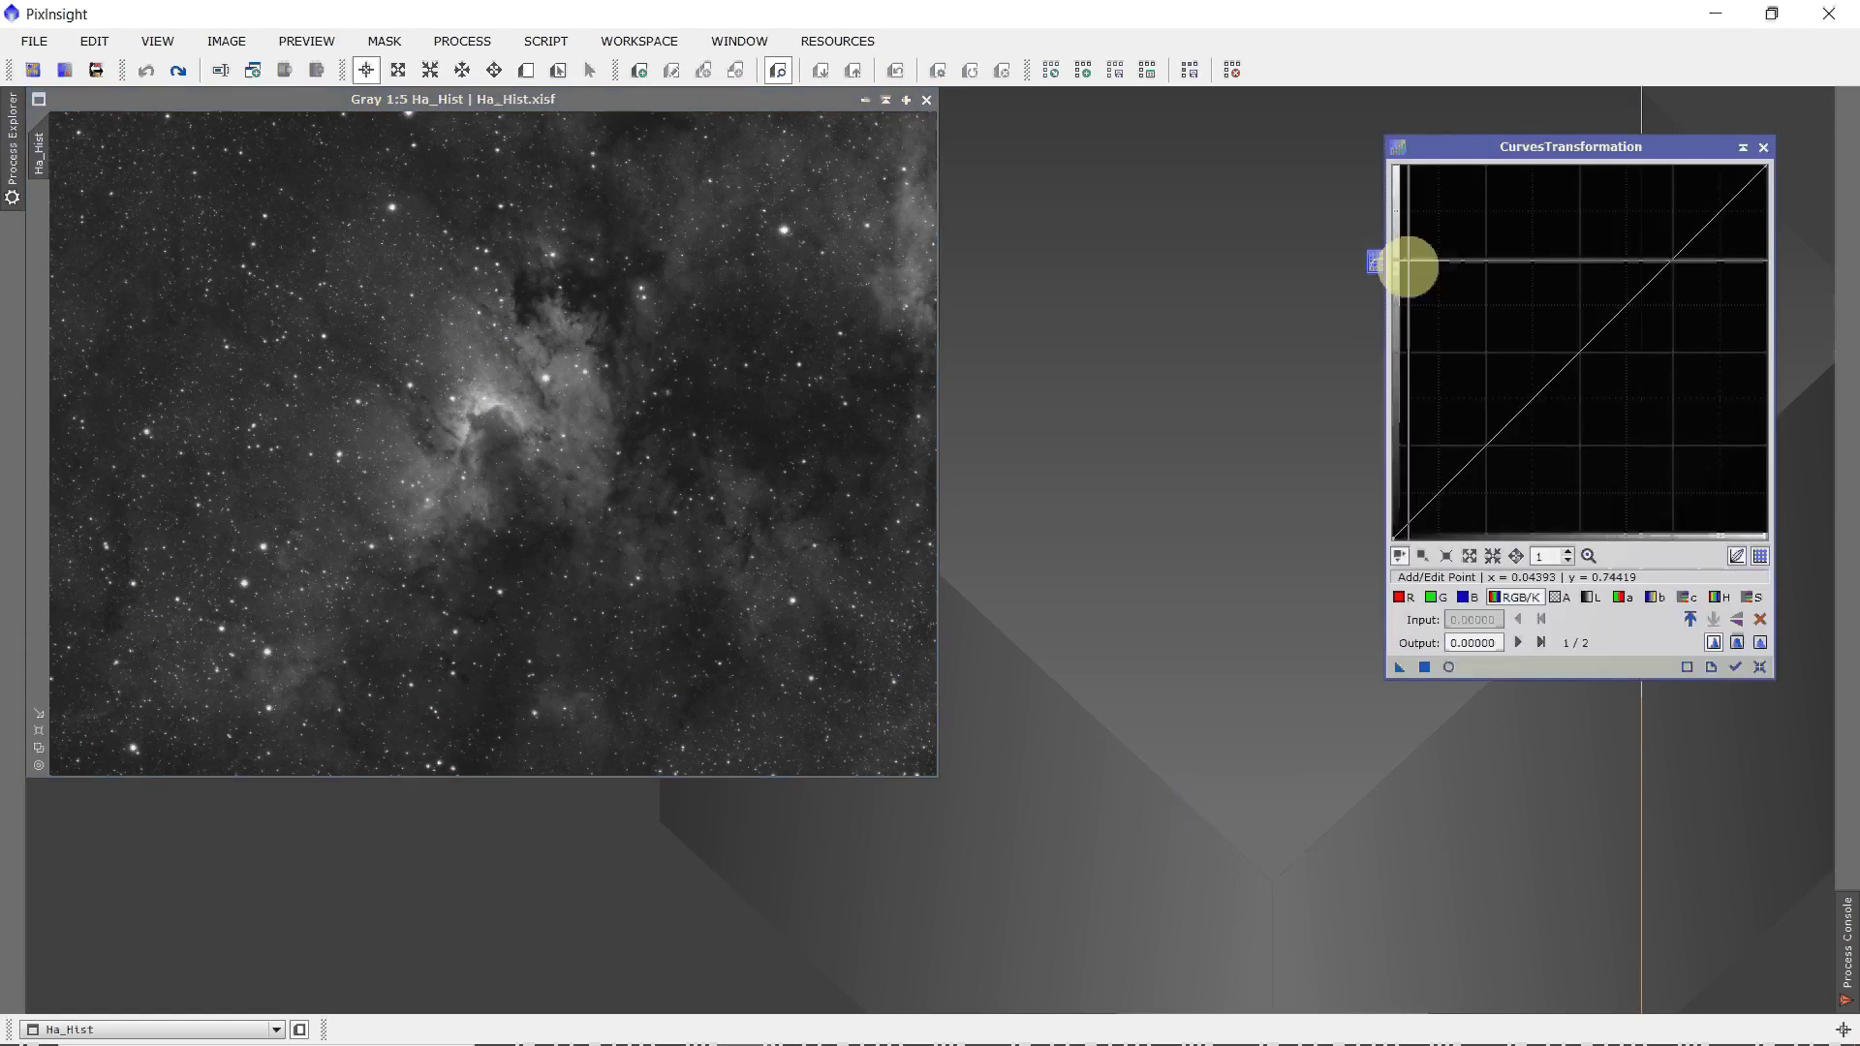
click(1763, 148)
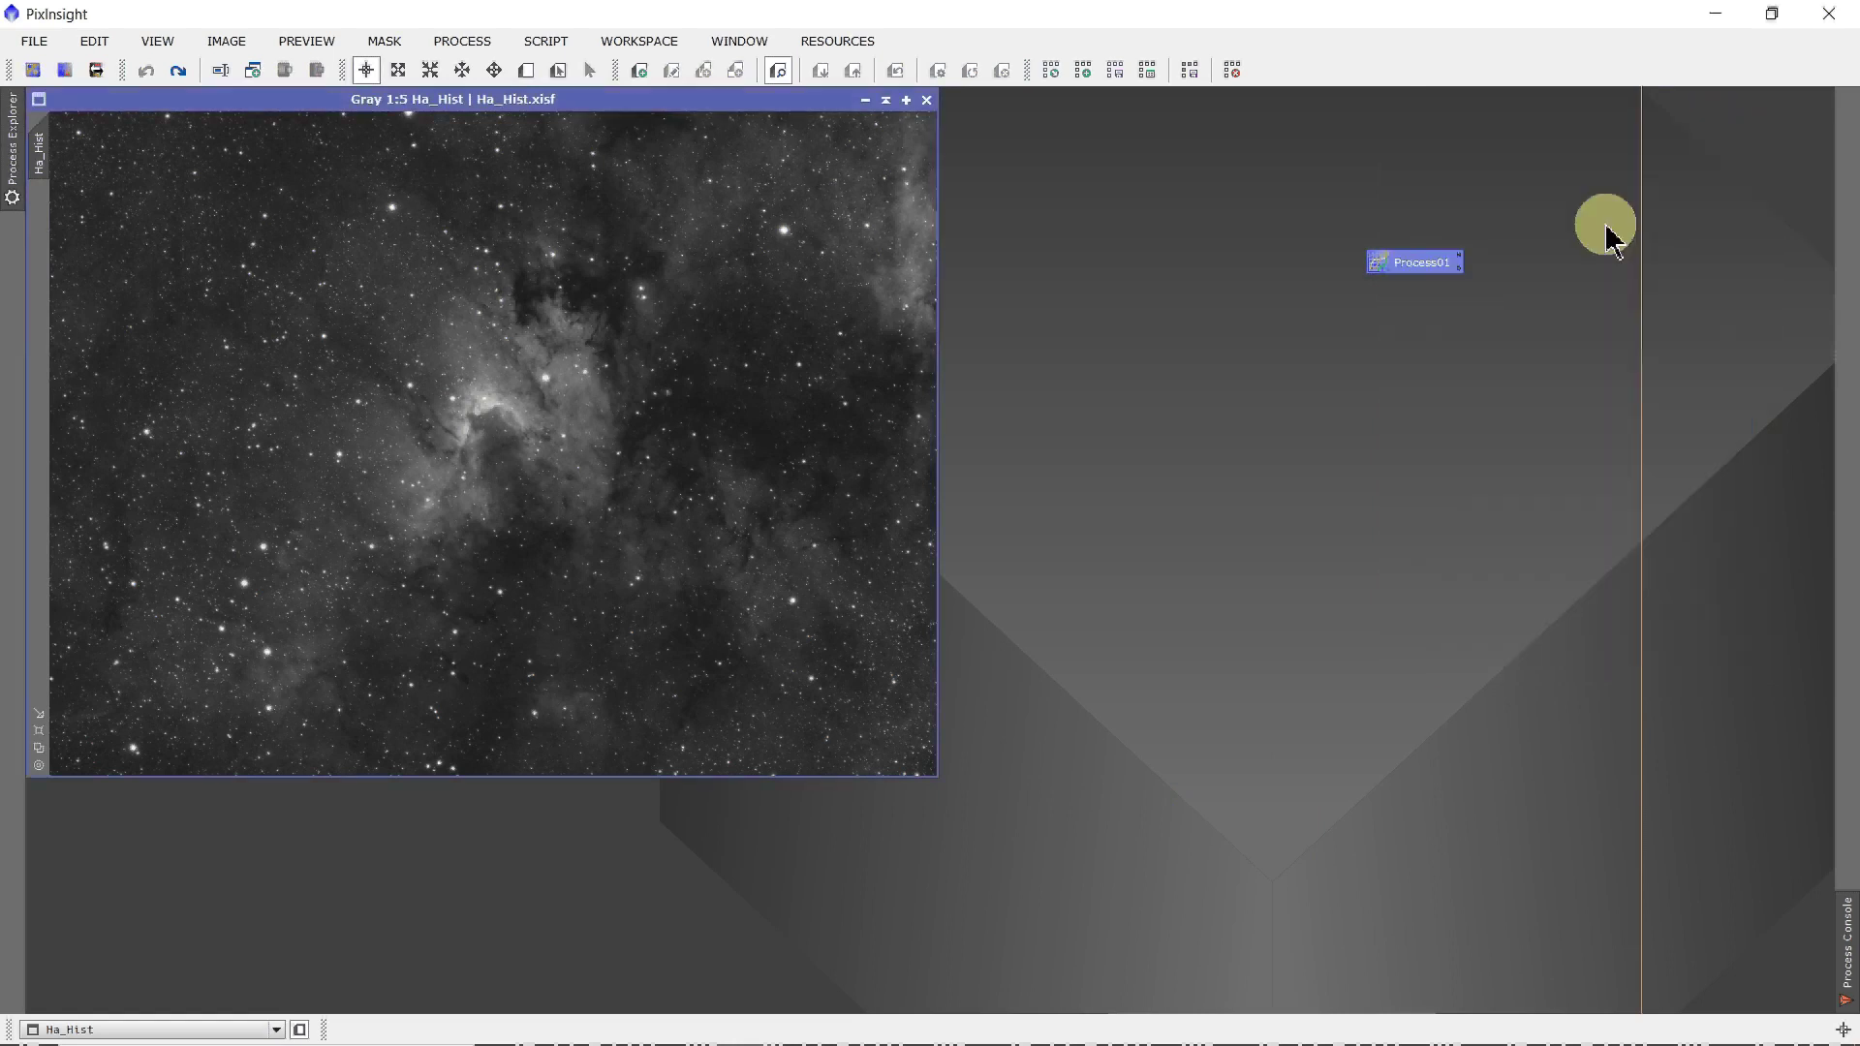
drag(1424, 259, 1448, 202)
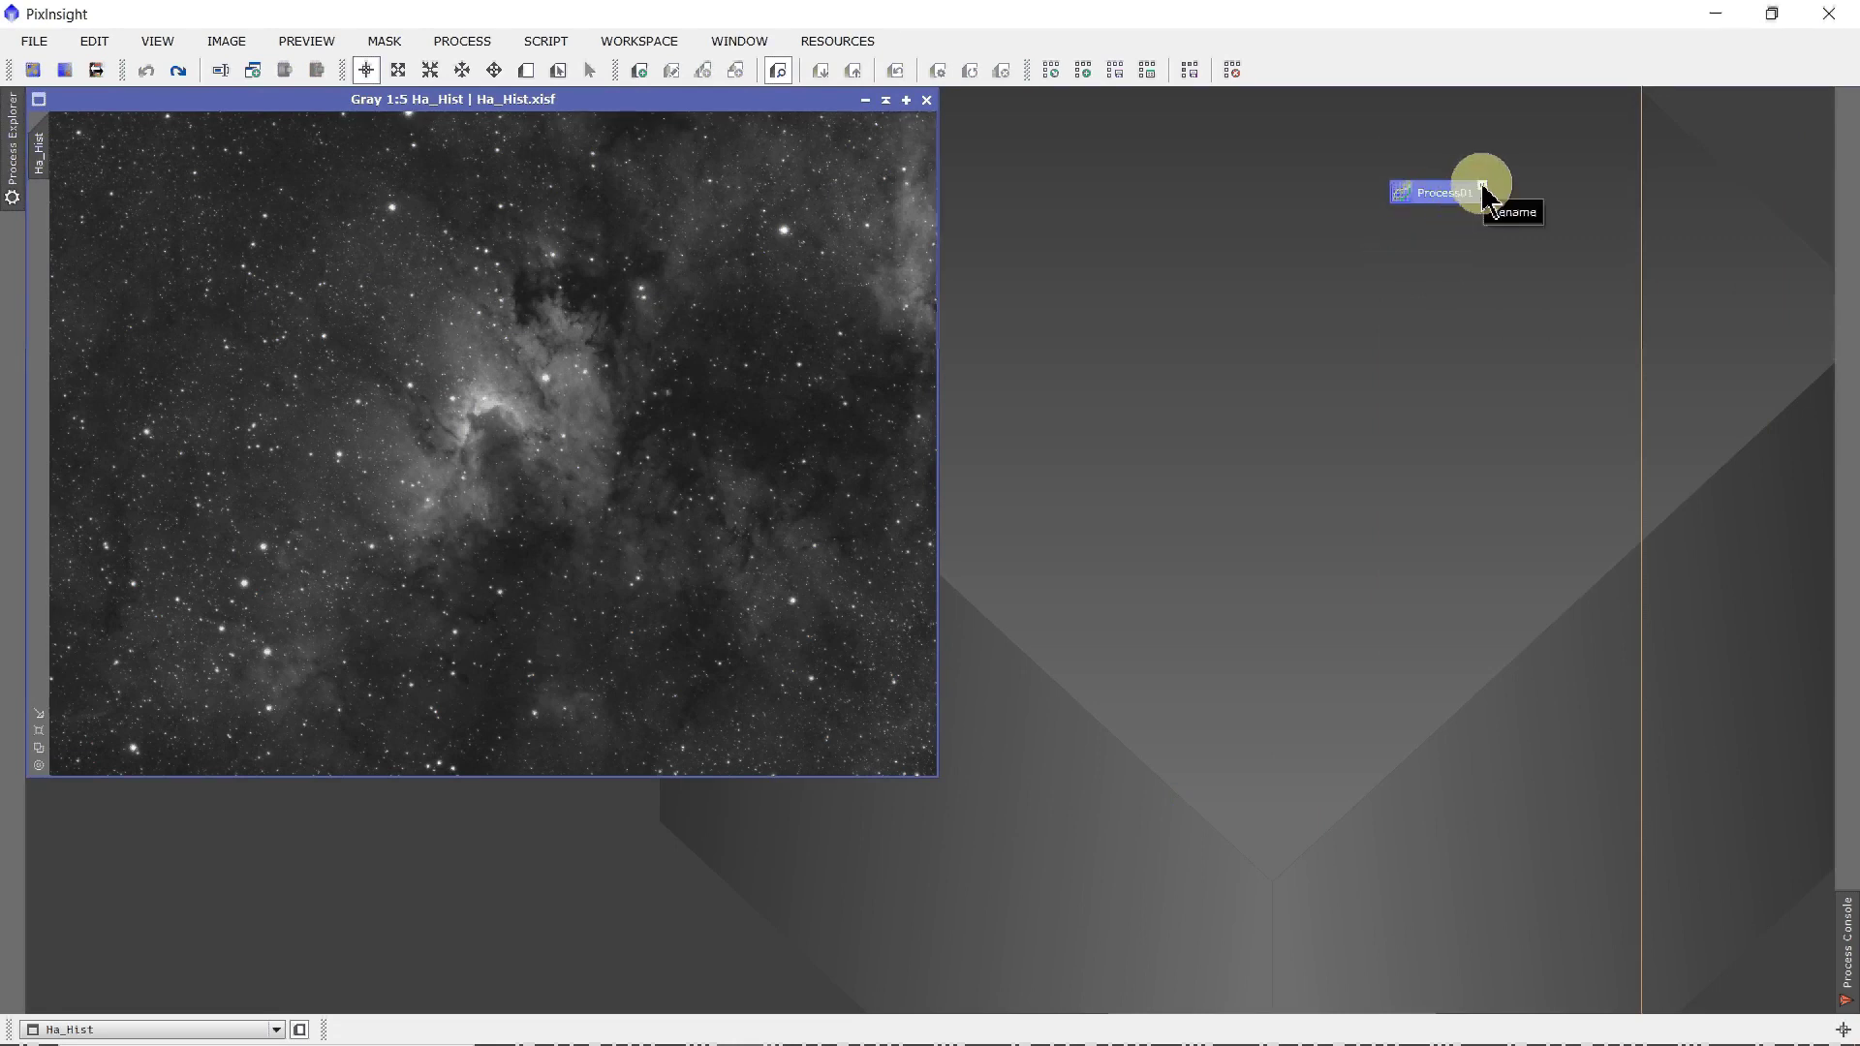
click(1484, 192)
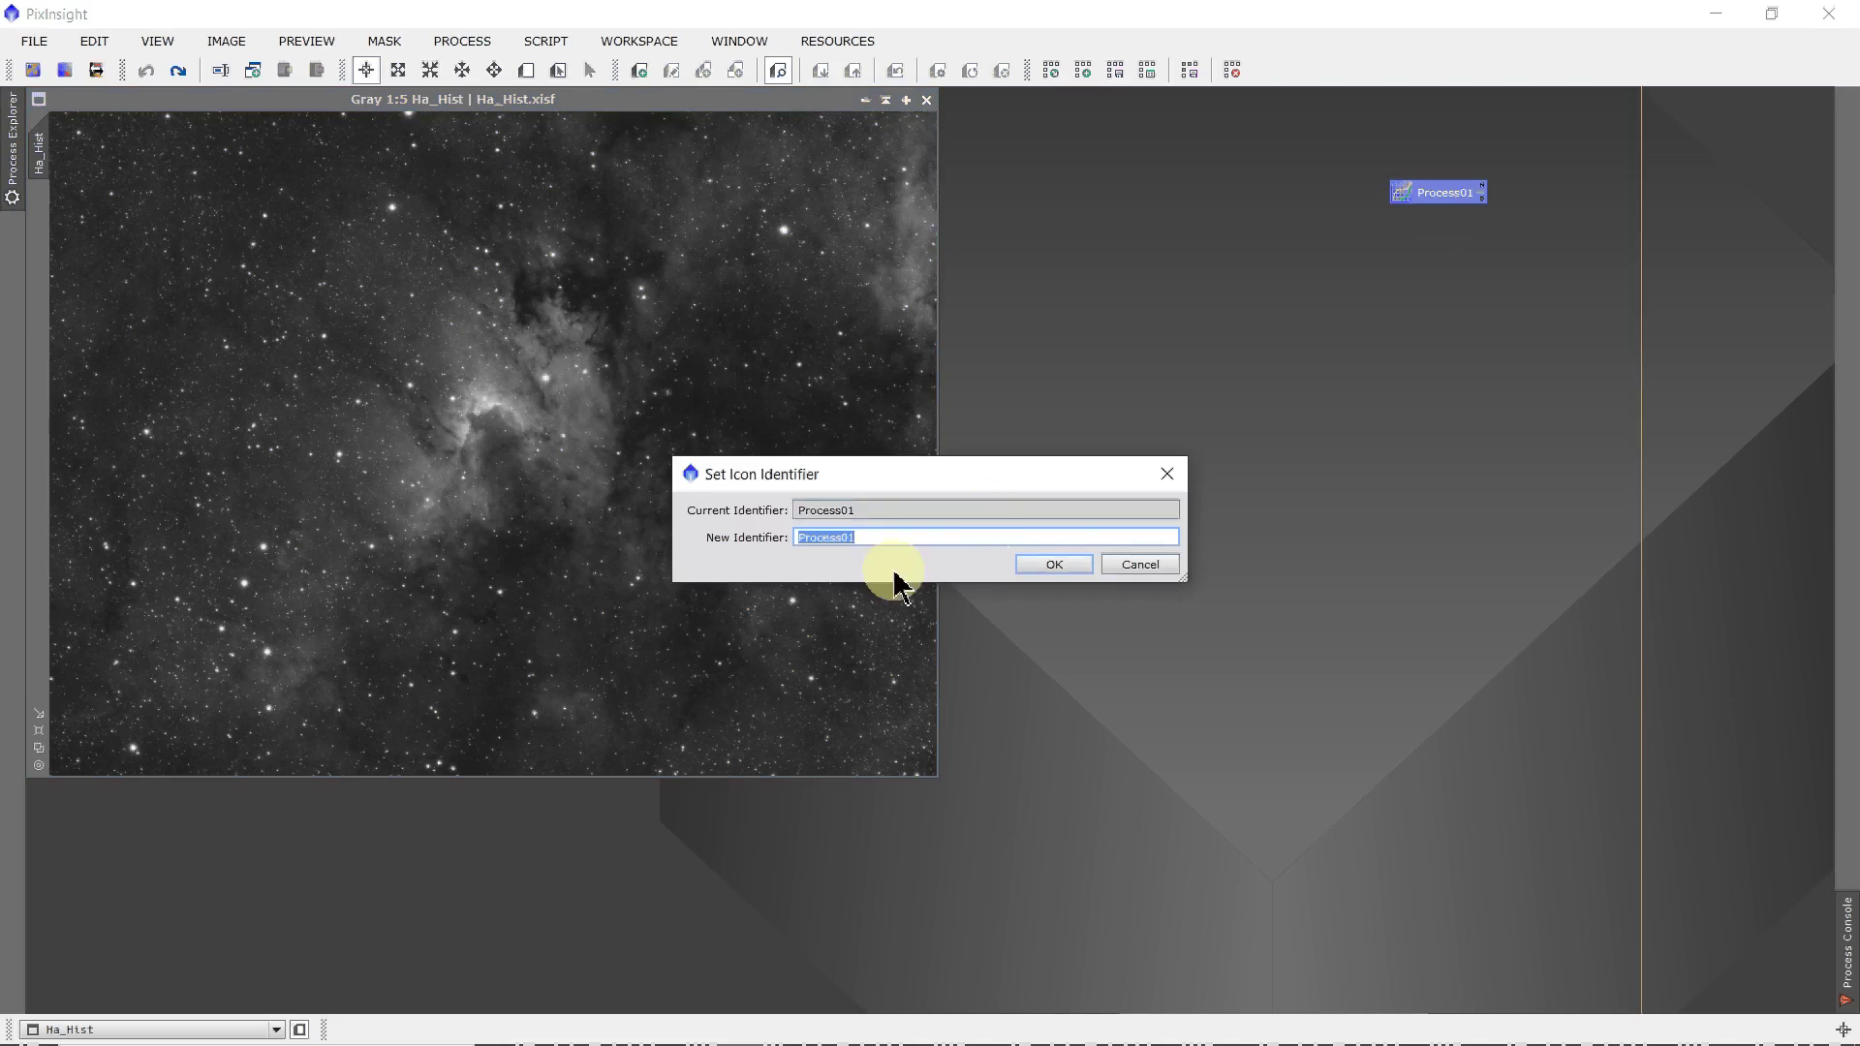
- Rename the curves icon to CT and show its empty description
text(CT)
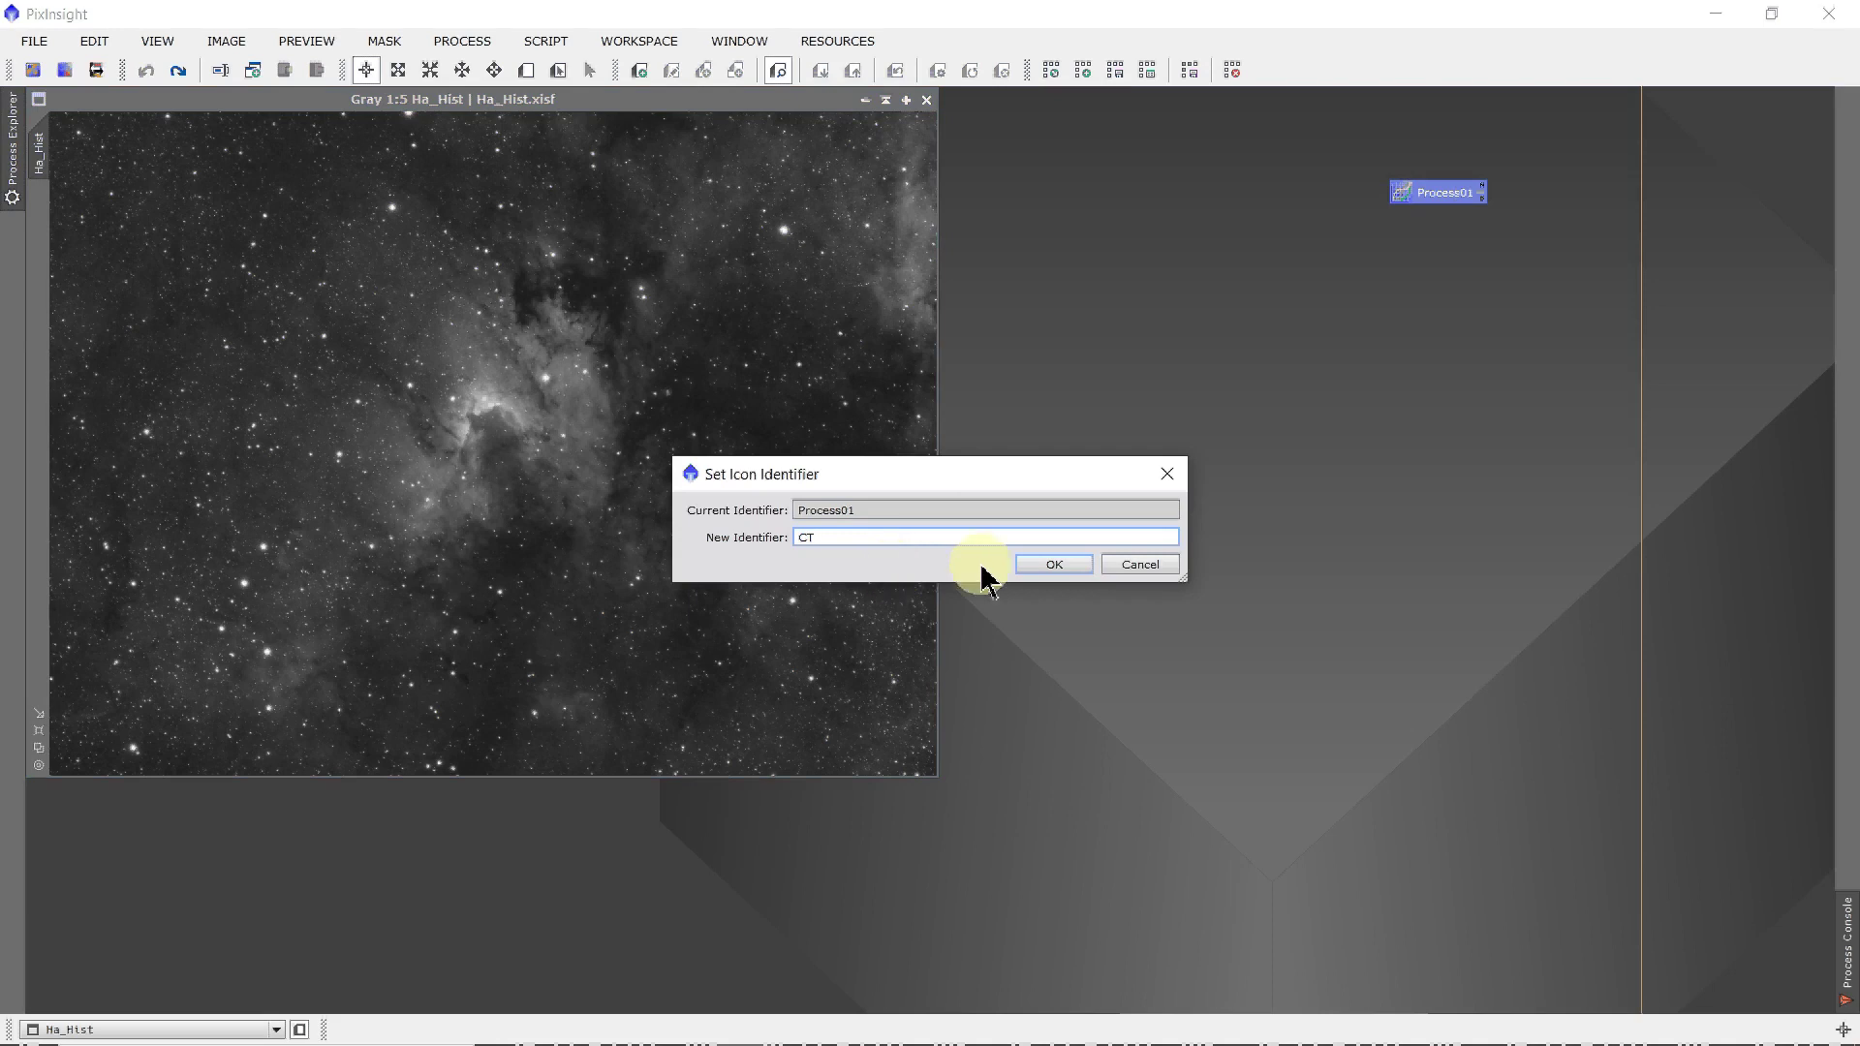
click(1044, 566)
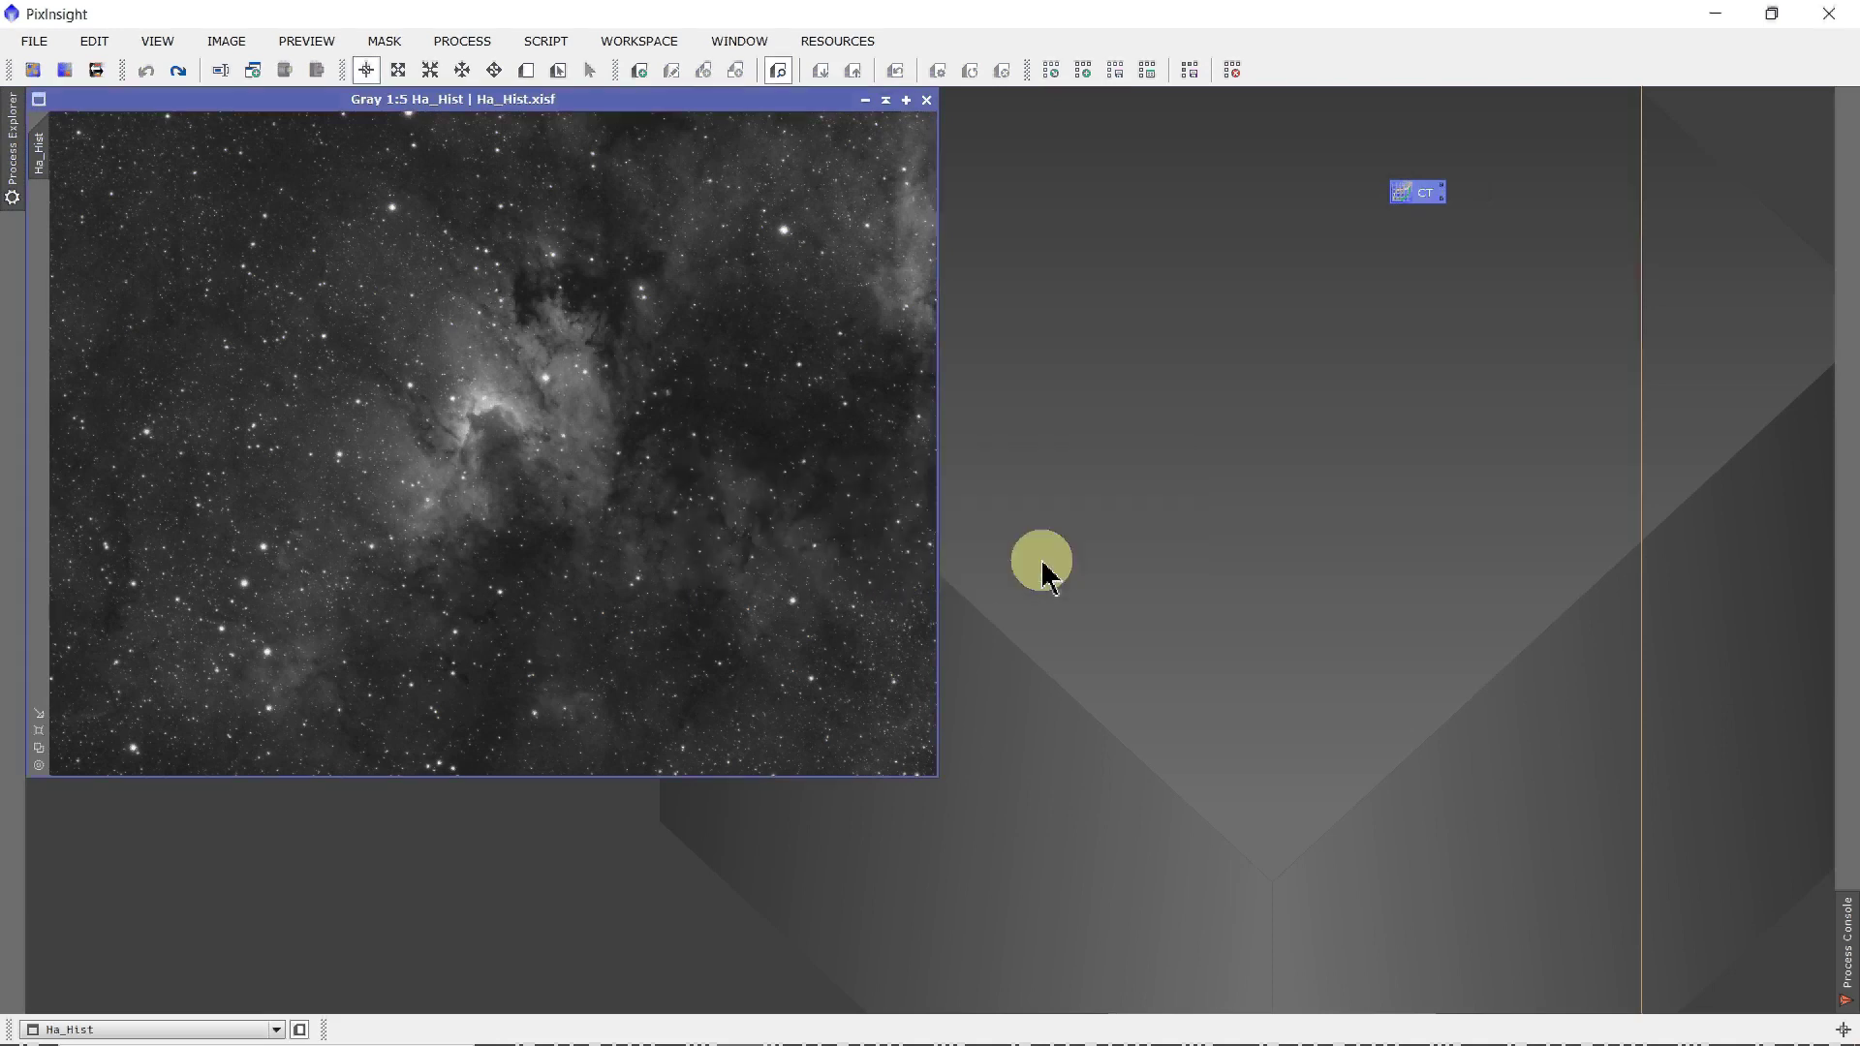
click(1441, 197)
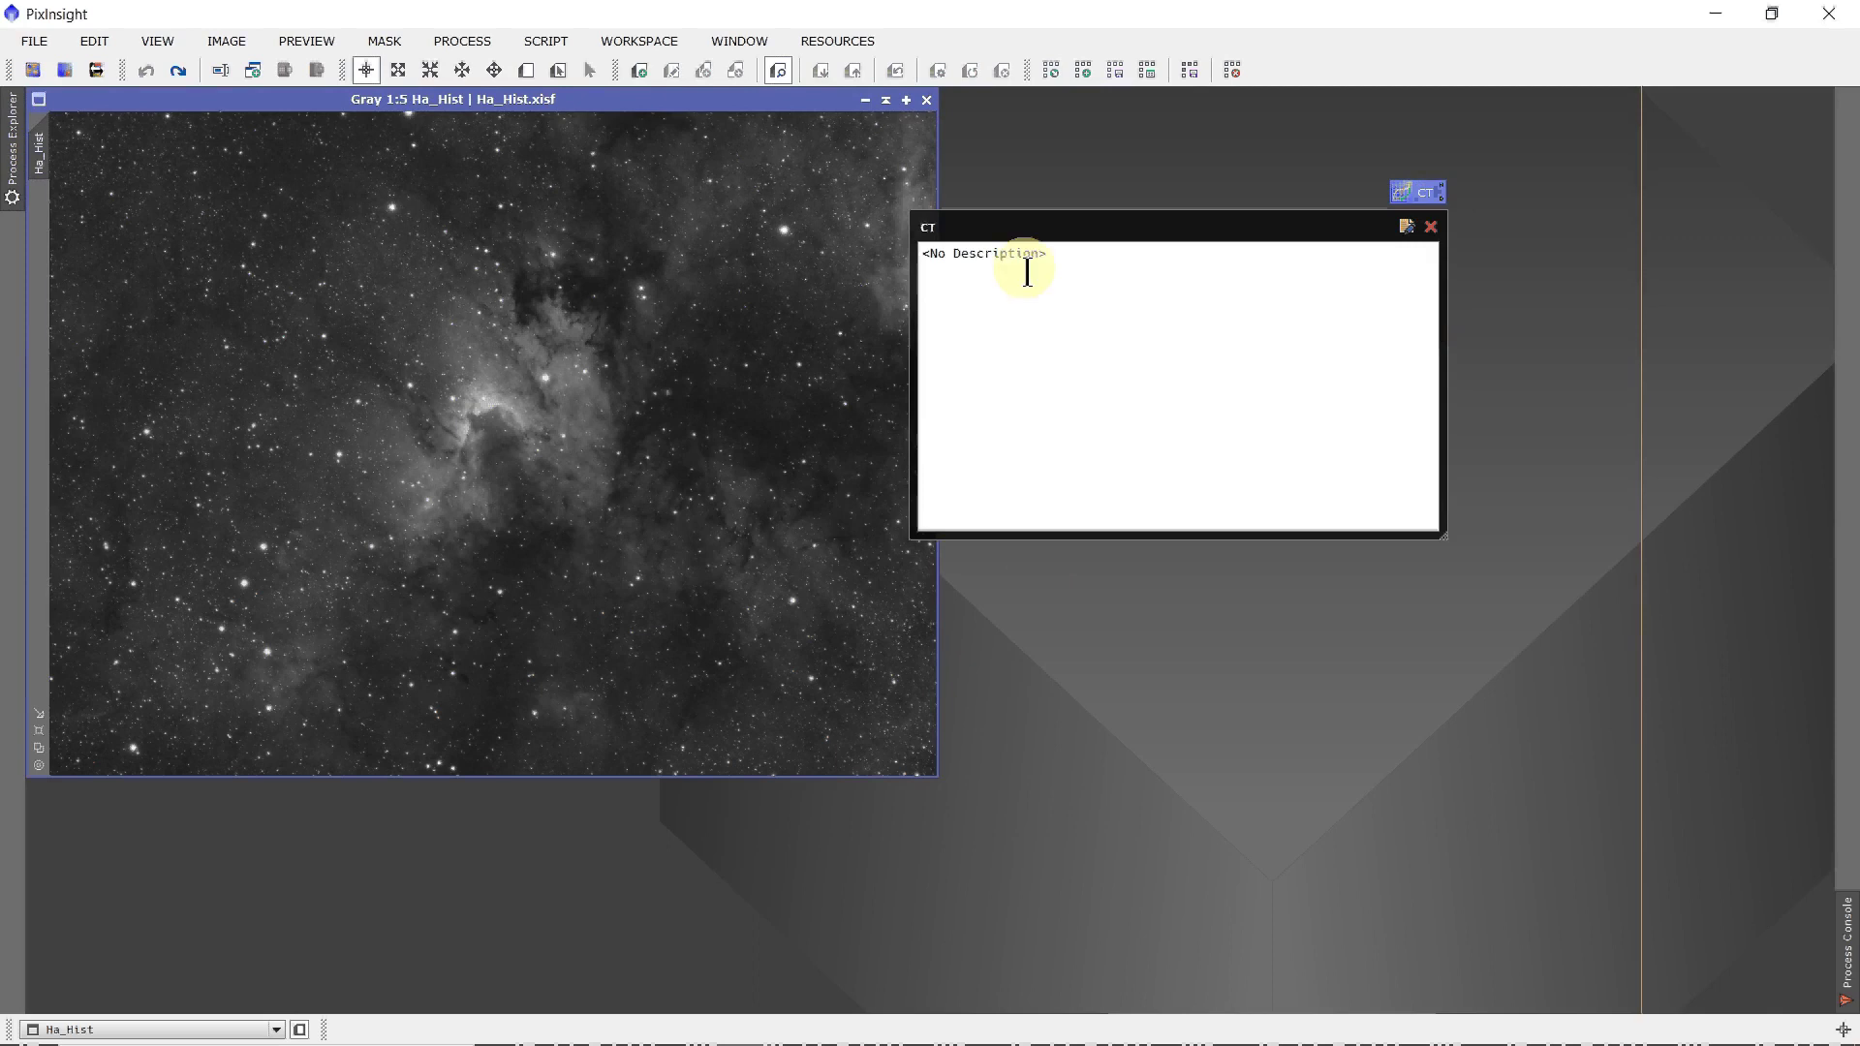
- Commit the CT description 'Enter your instructions for how to use this icon' and verify it
click(1407, 228)
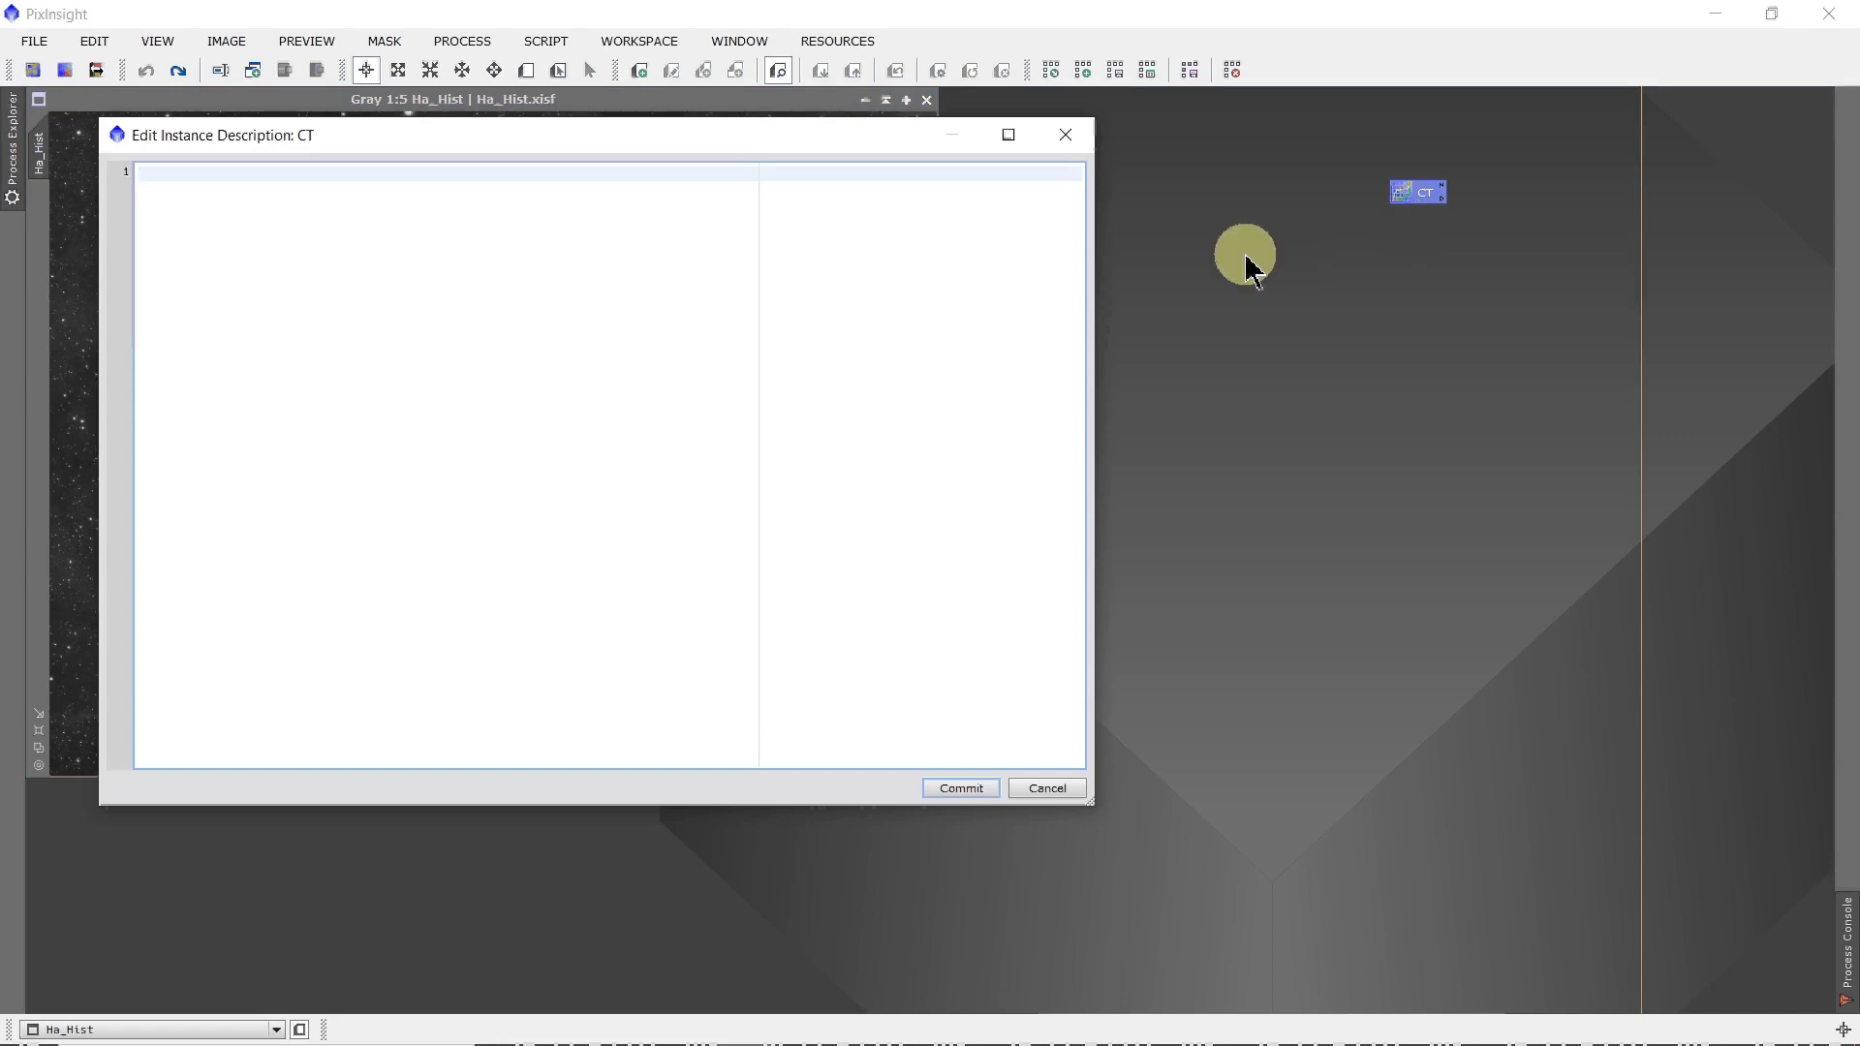
text(Enter your instructions for how to use this ico)
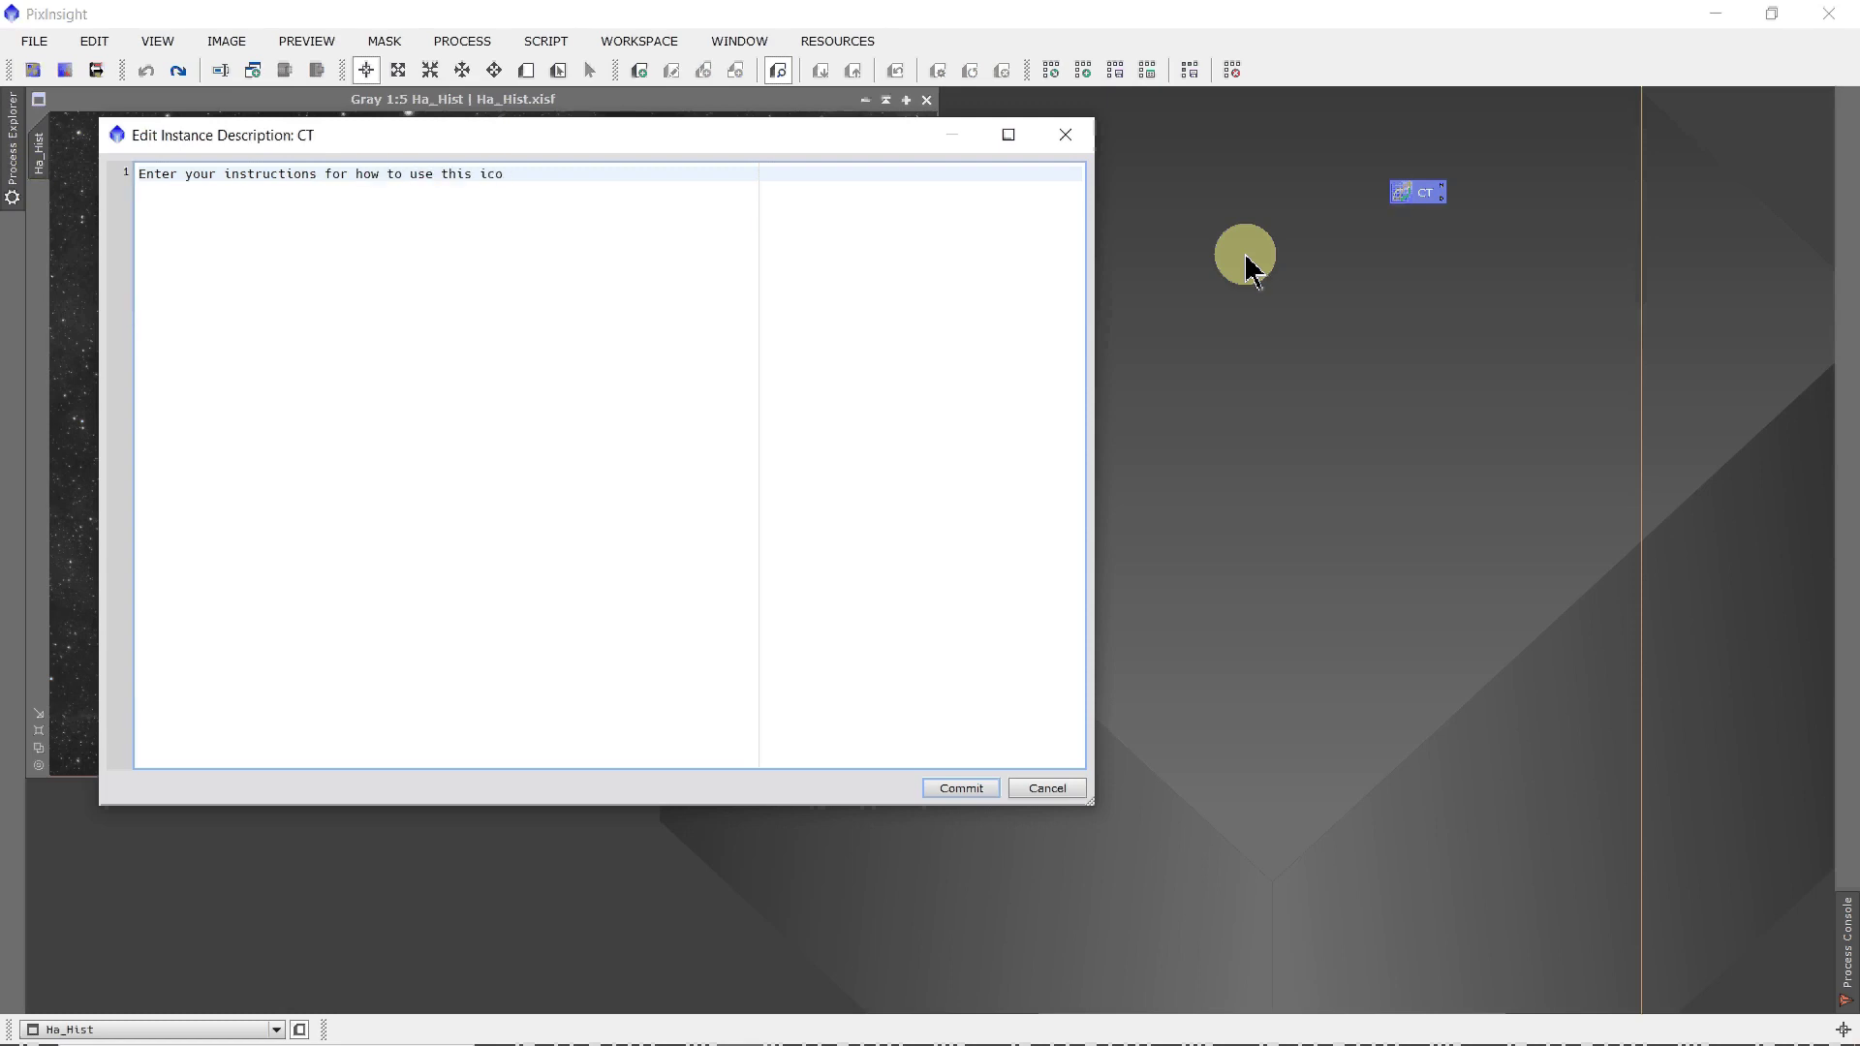
text(n.)
click(960, 788)
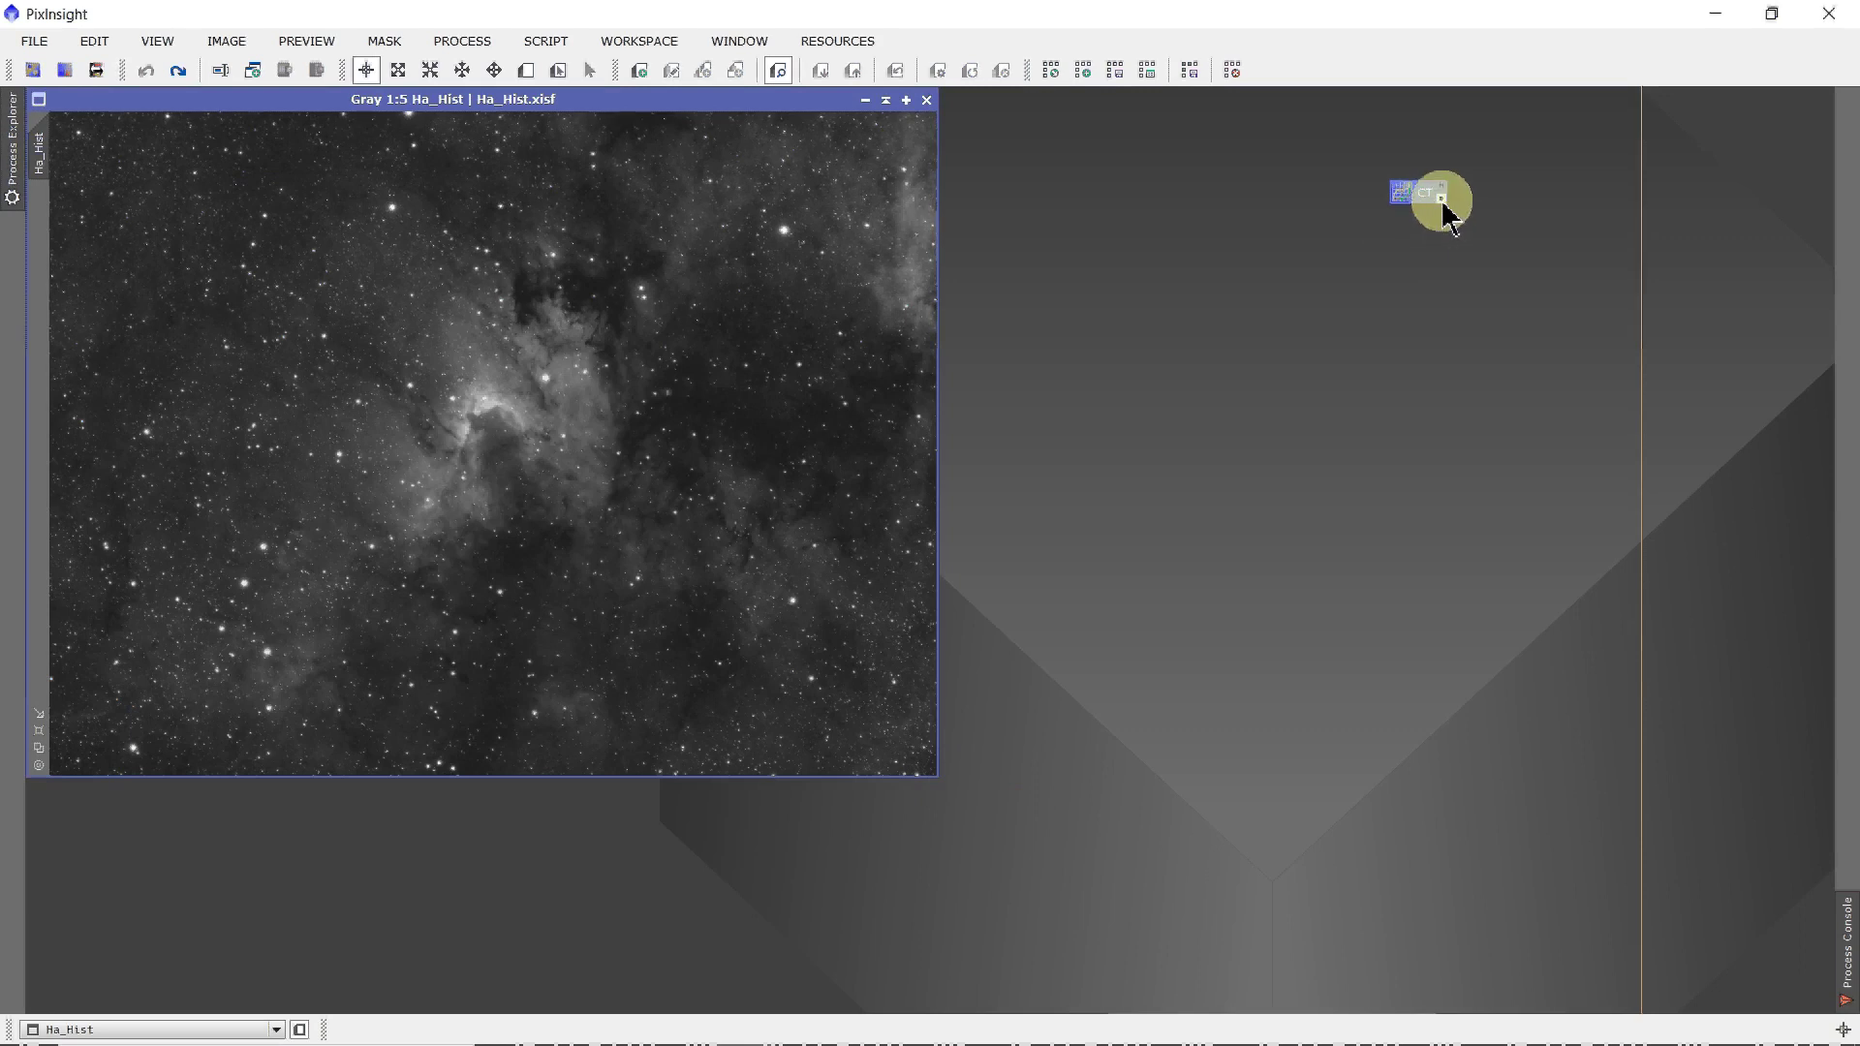
click(1441, 198)
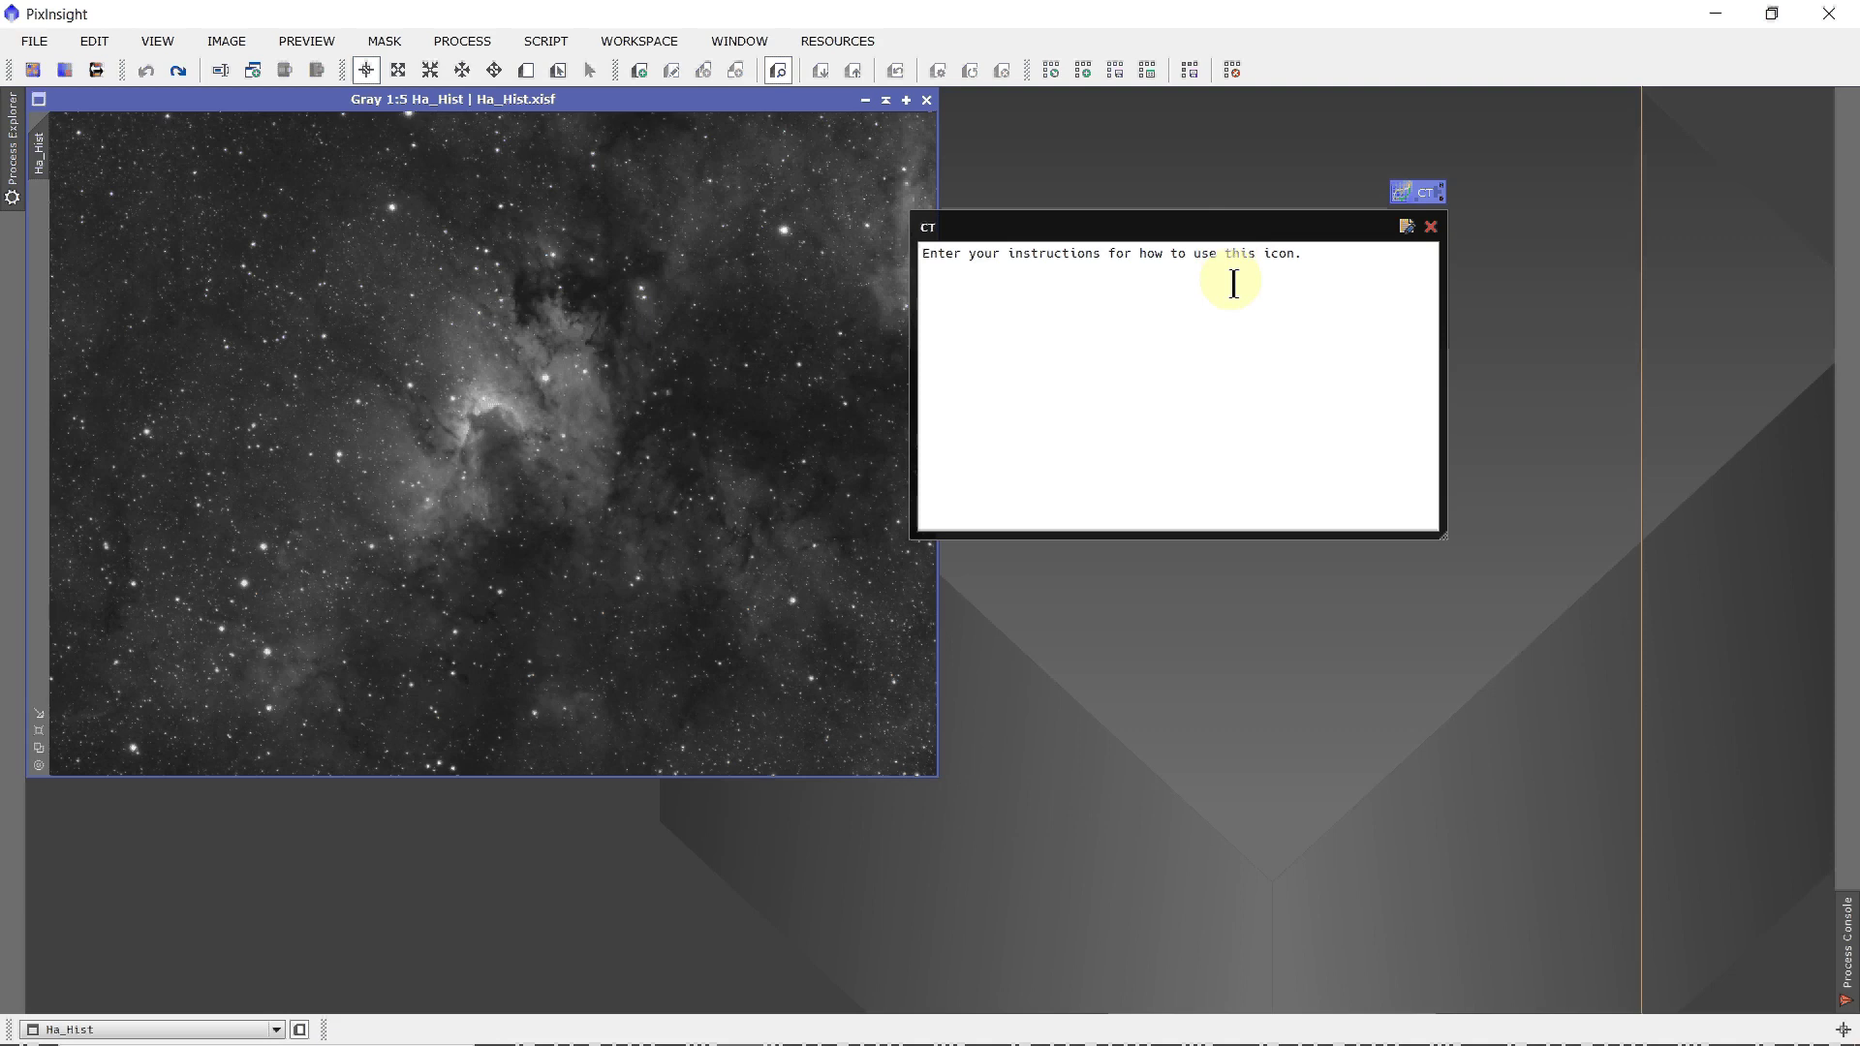
click(1434, 230)
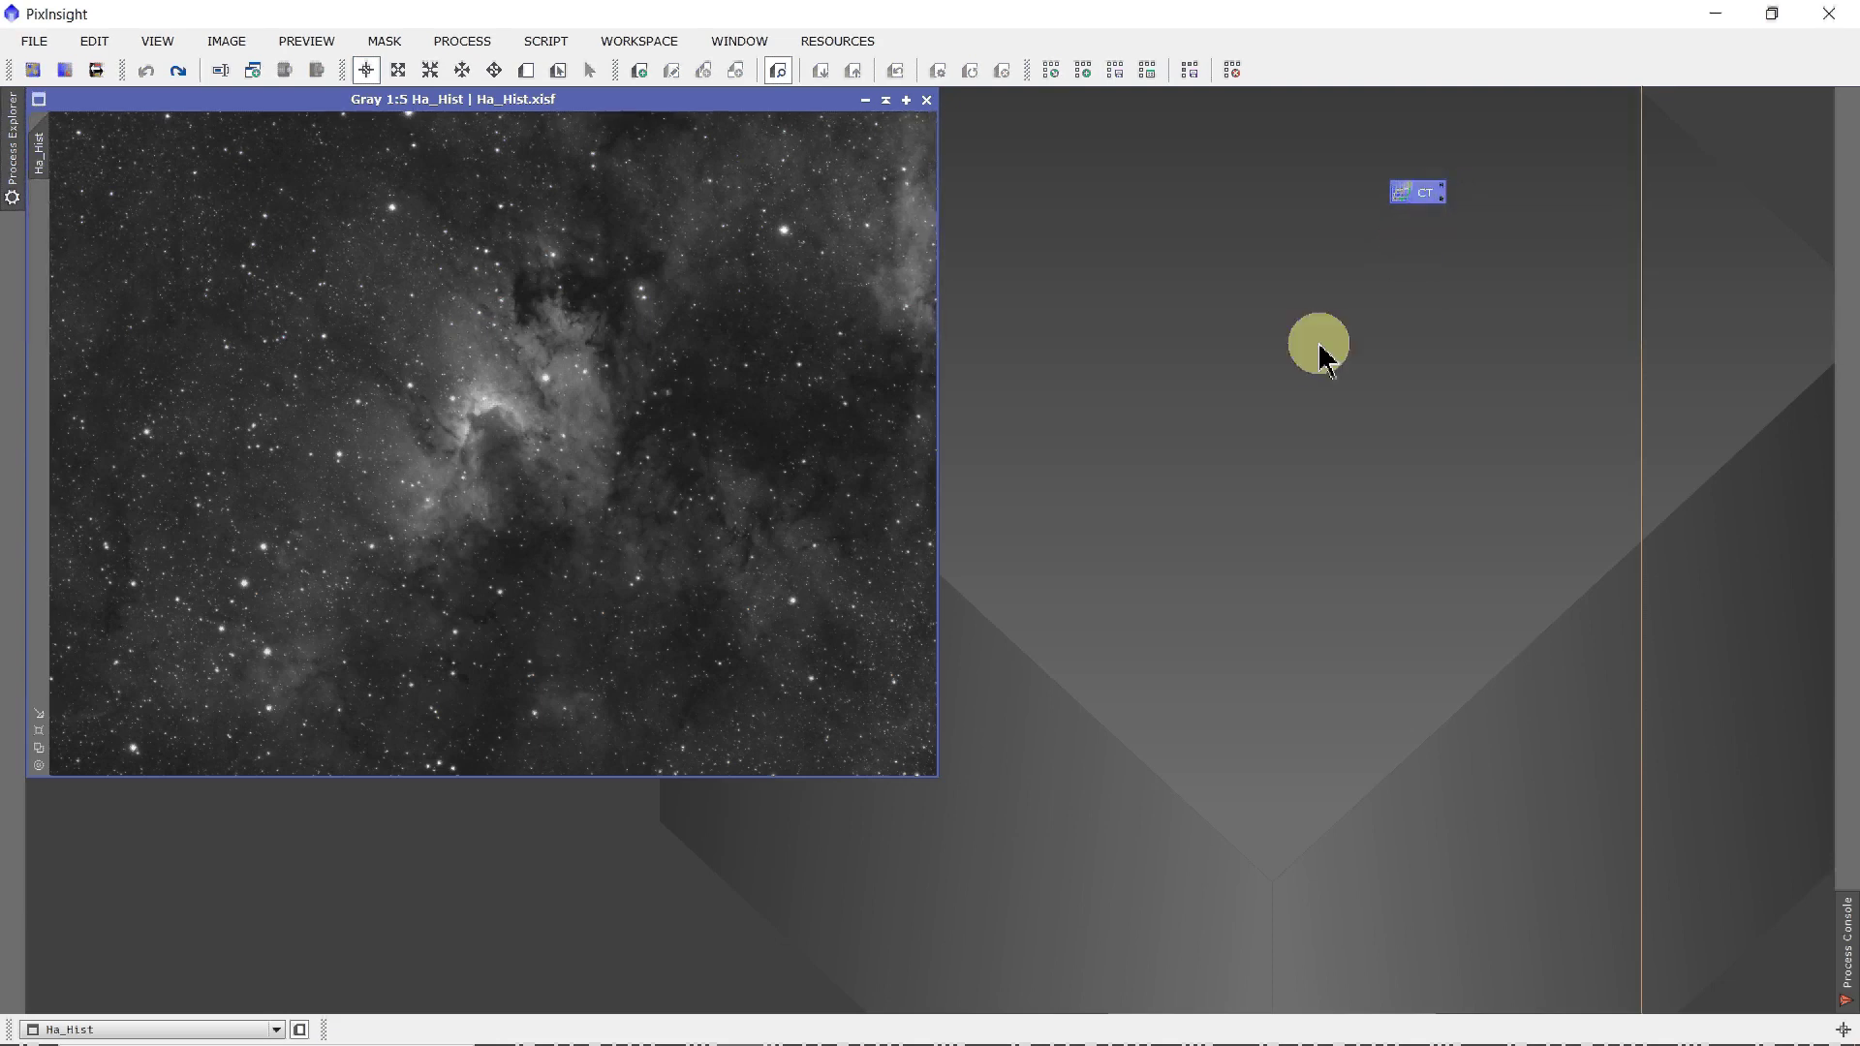
- Open CloneStamp from Process Explorer, position its window, and change its radius from 150 to 100
click(9, 165)
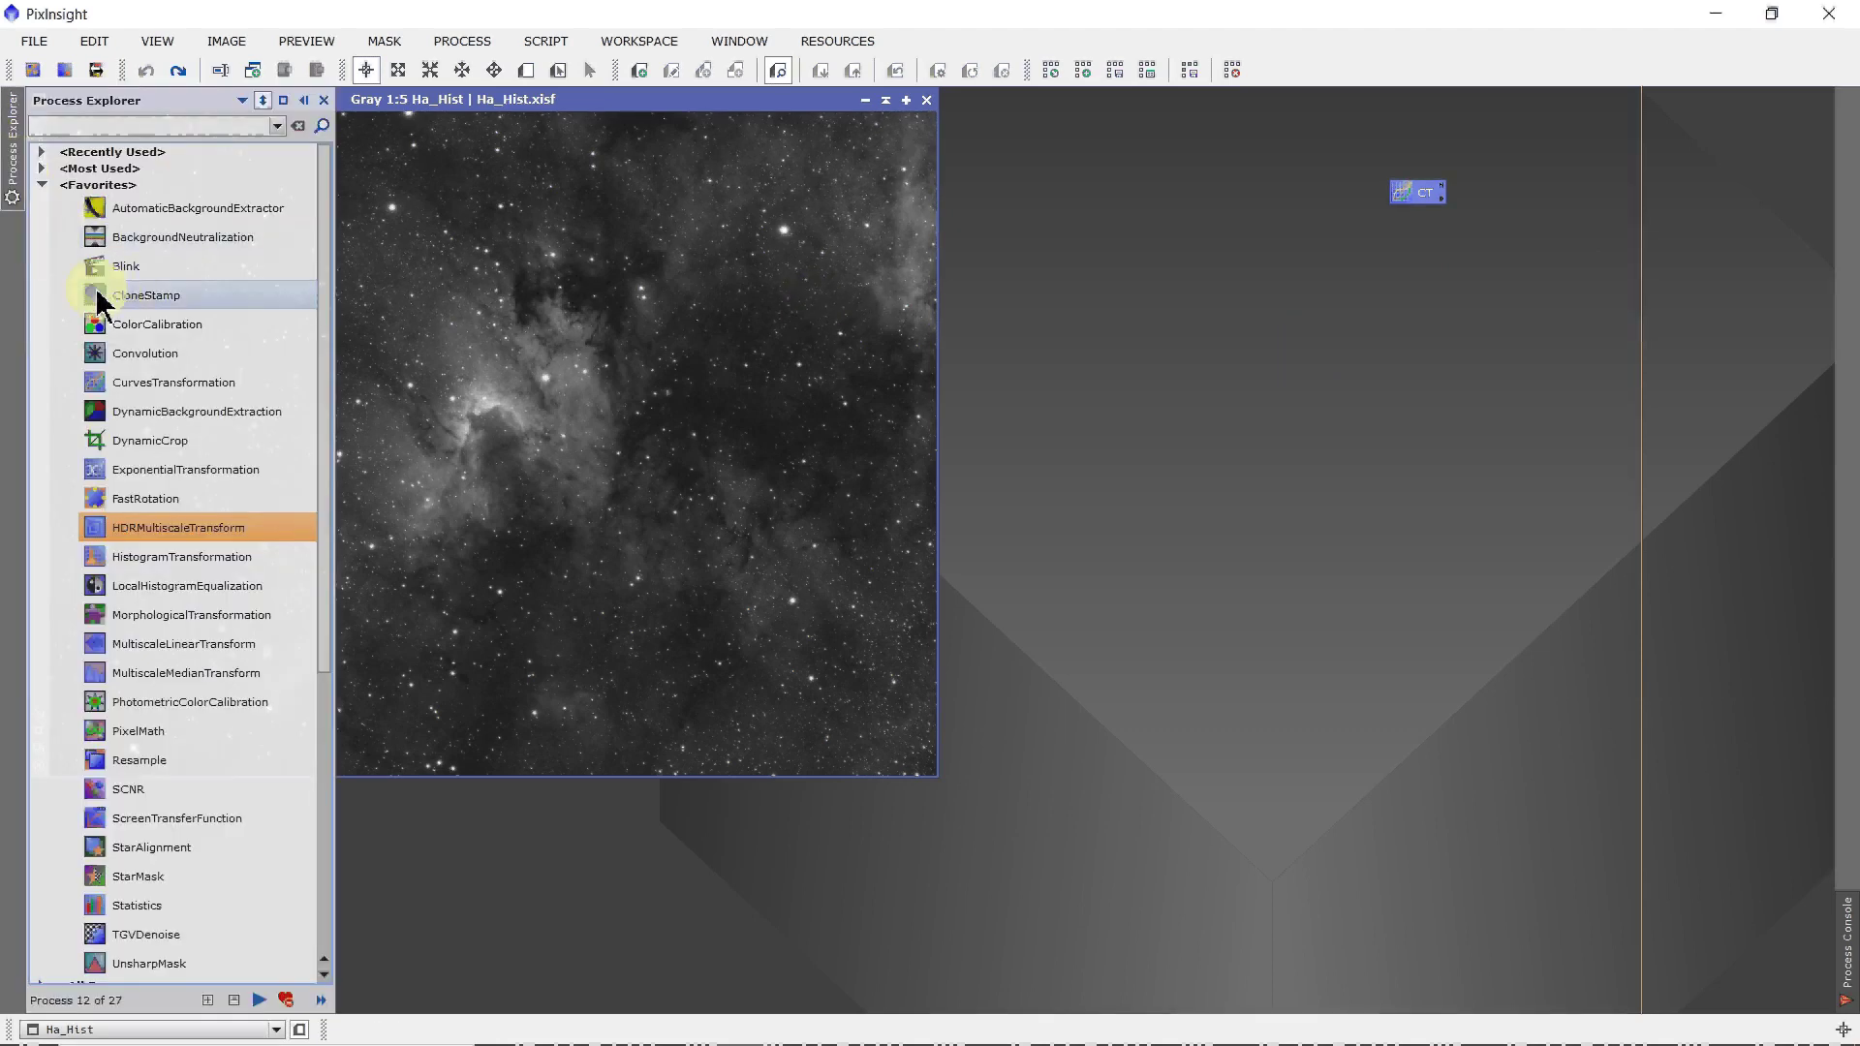
double_click(97, 295)
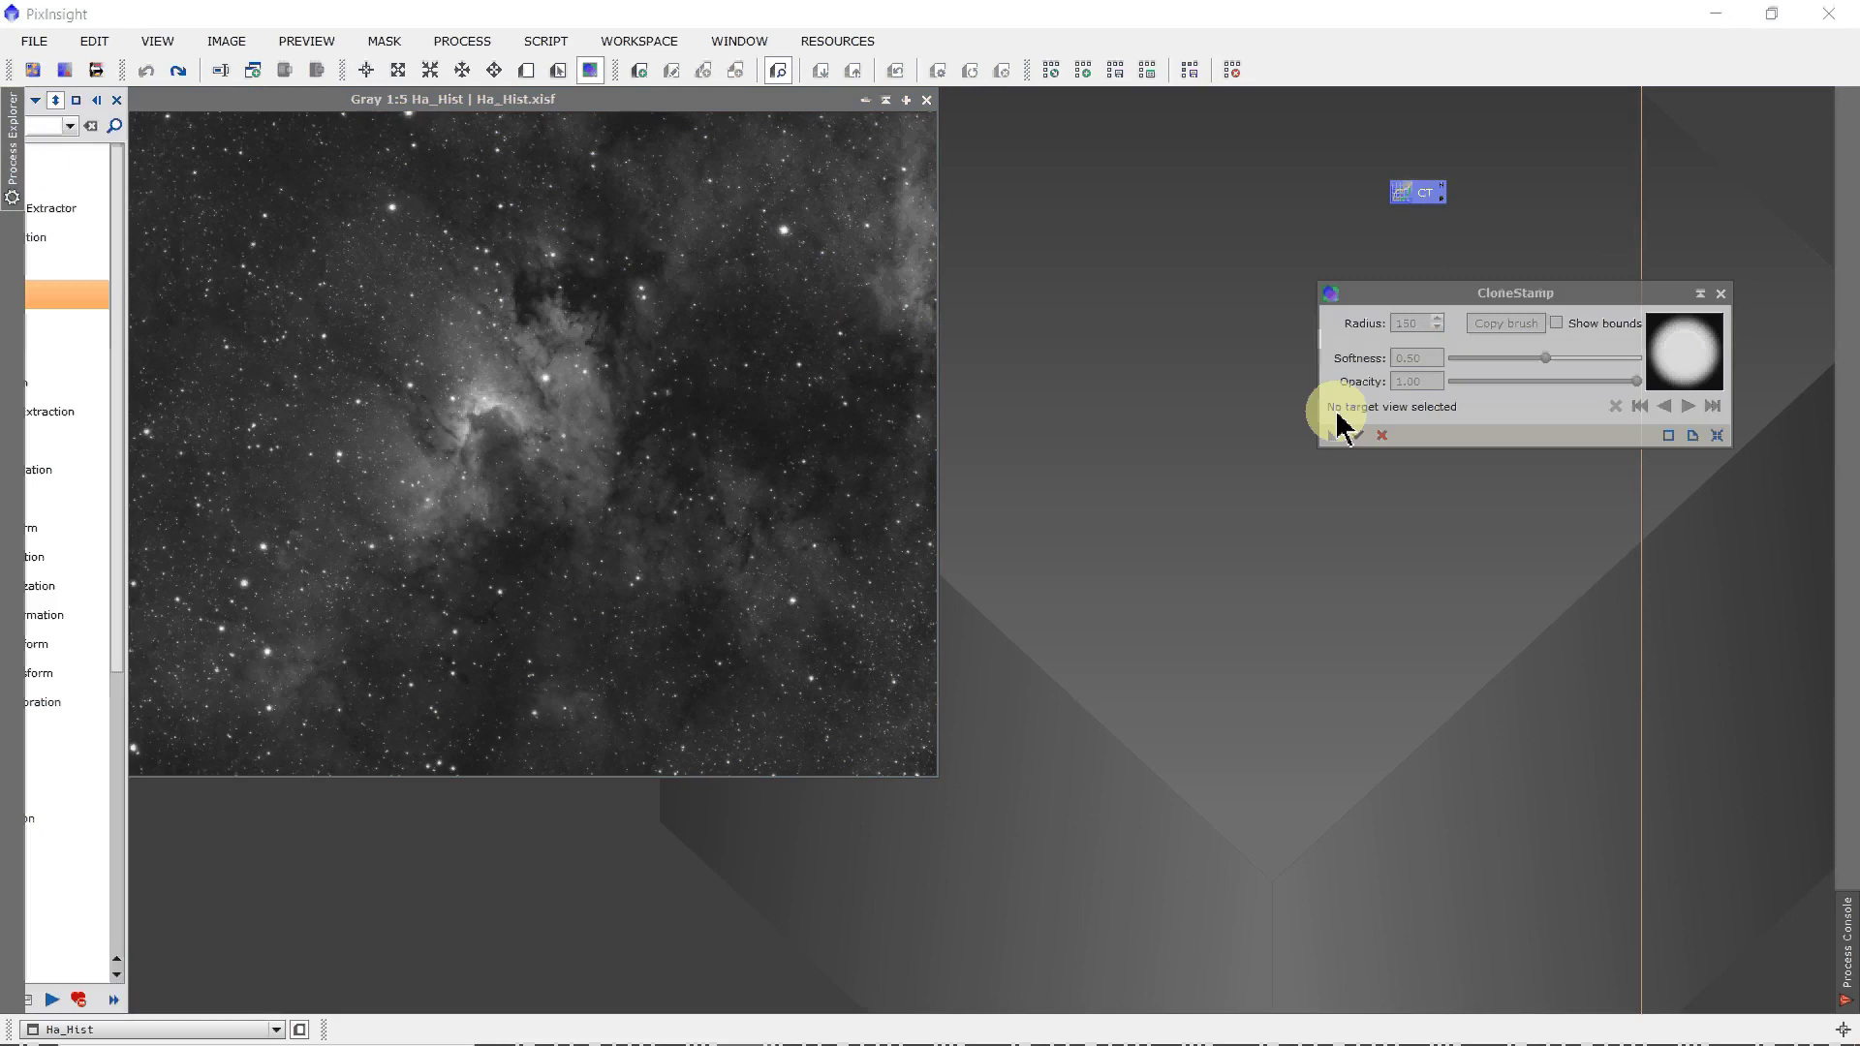
drag(1449, 293, 1395, 284)
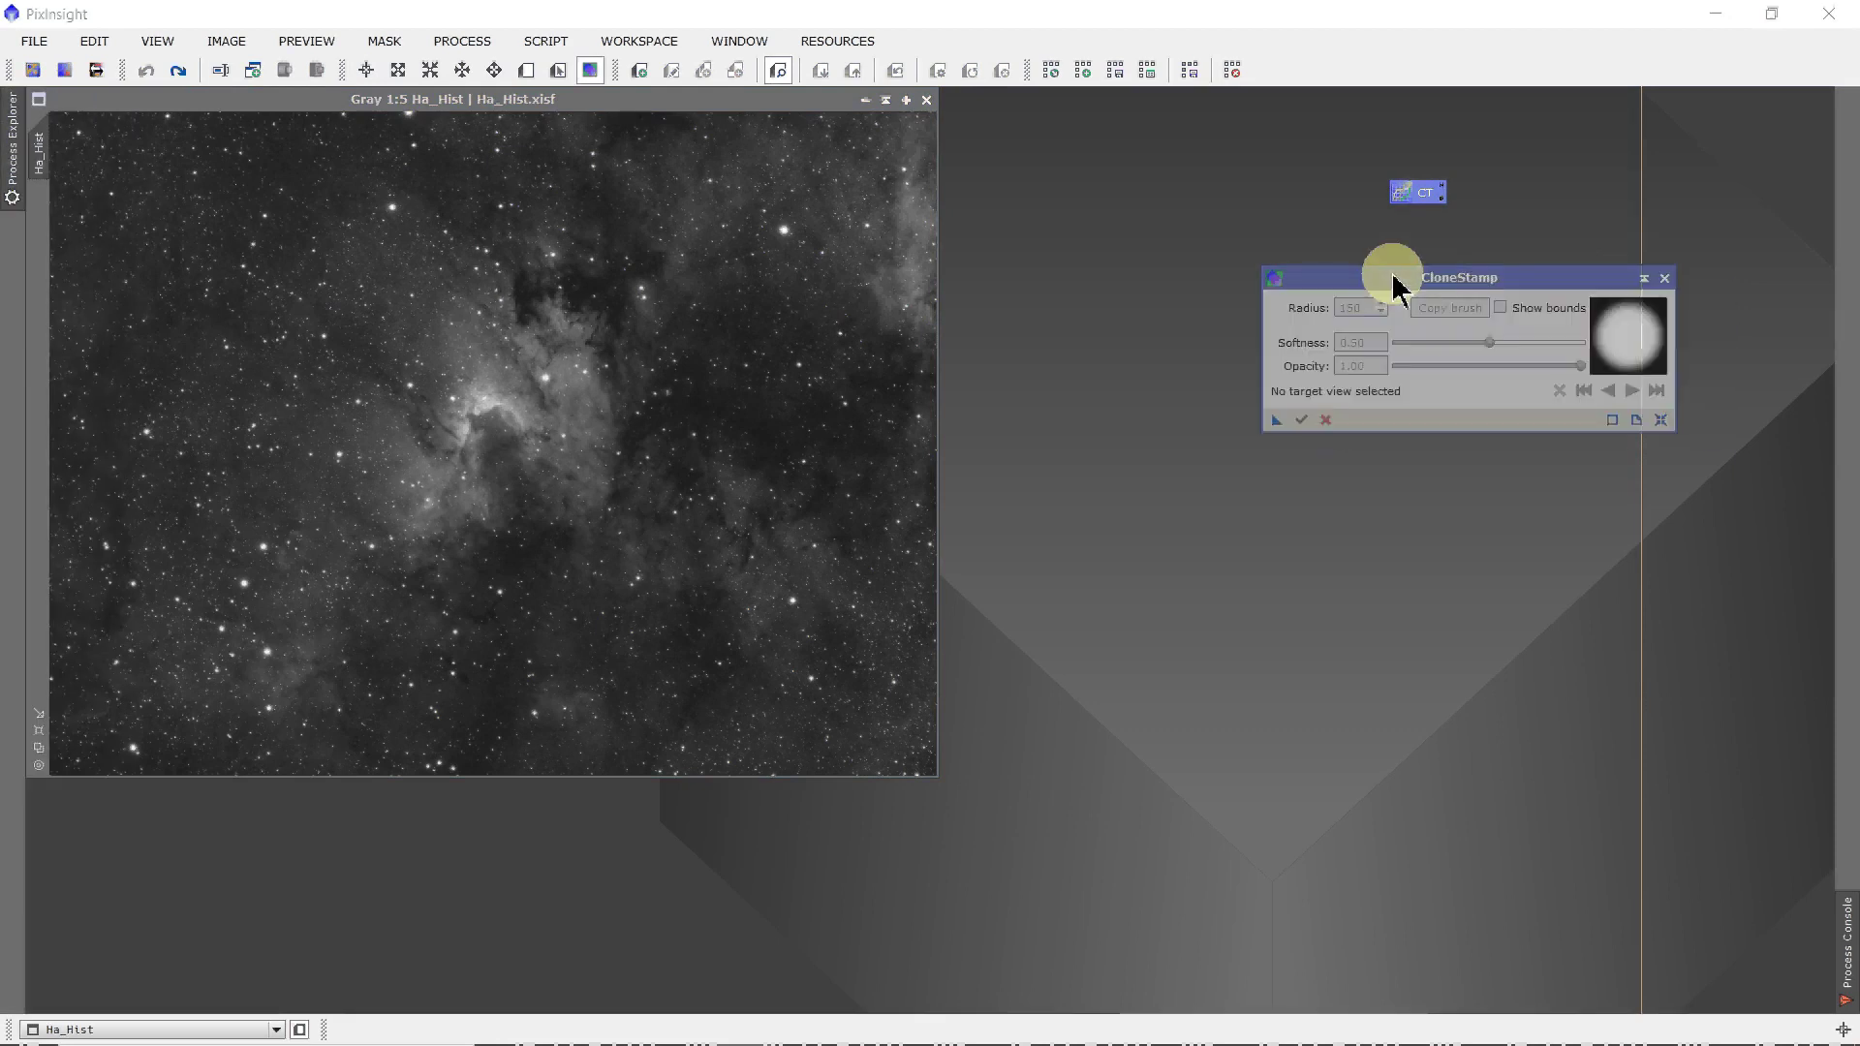
click(1660, 419)
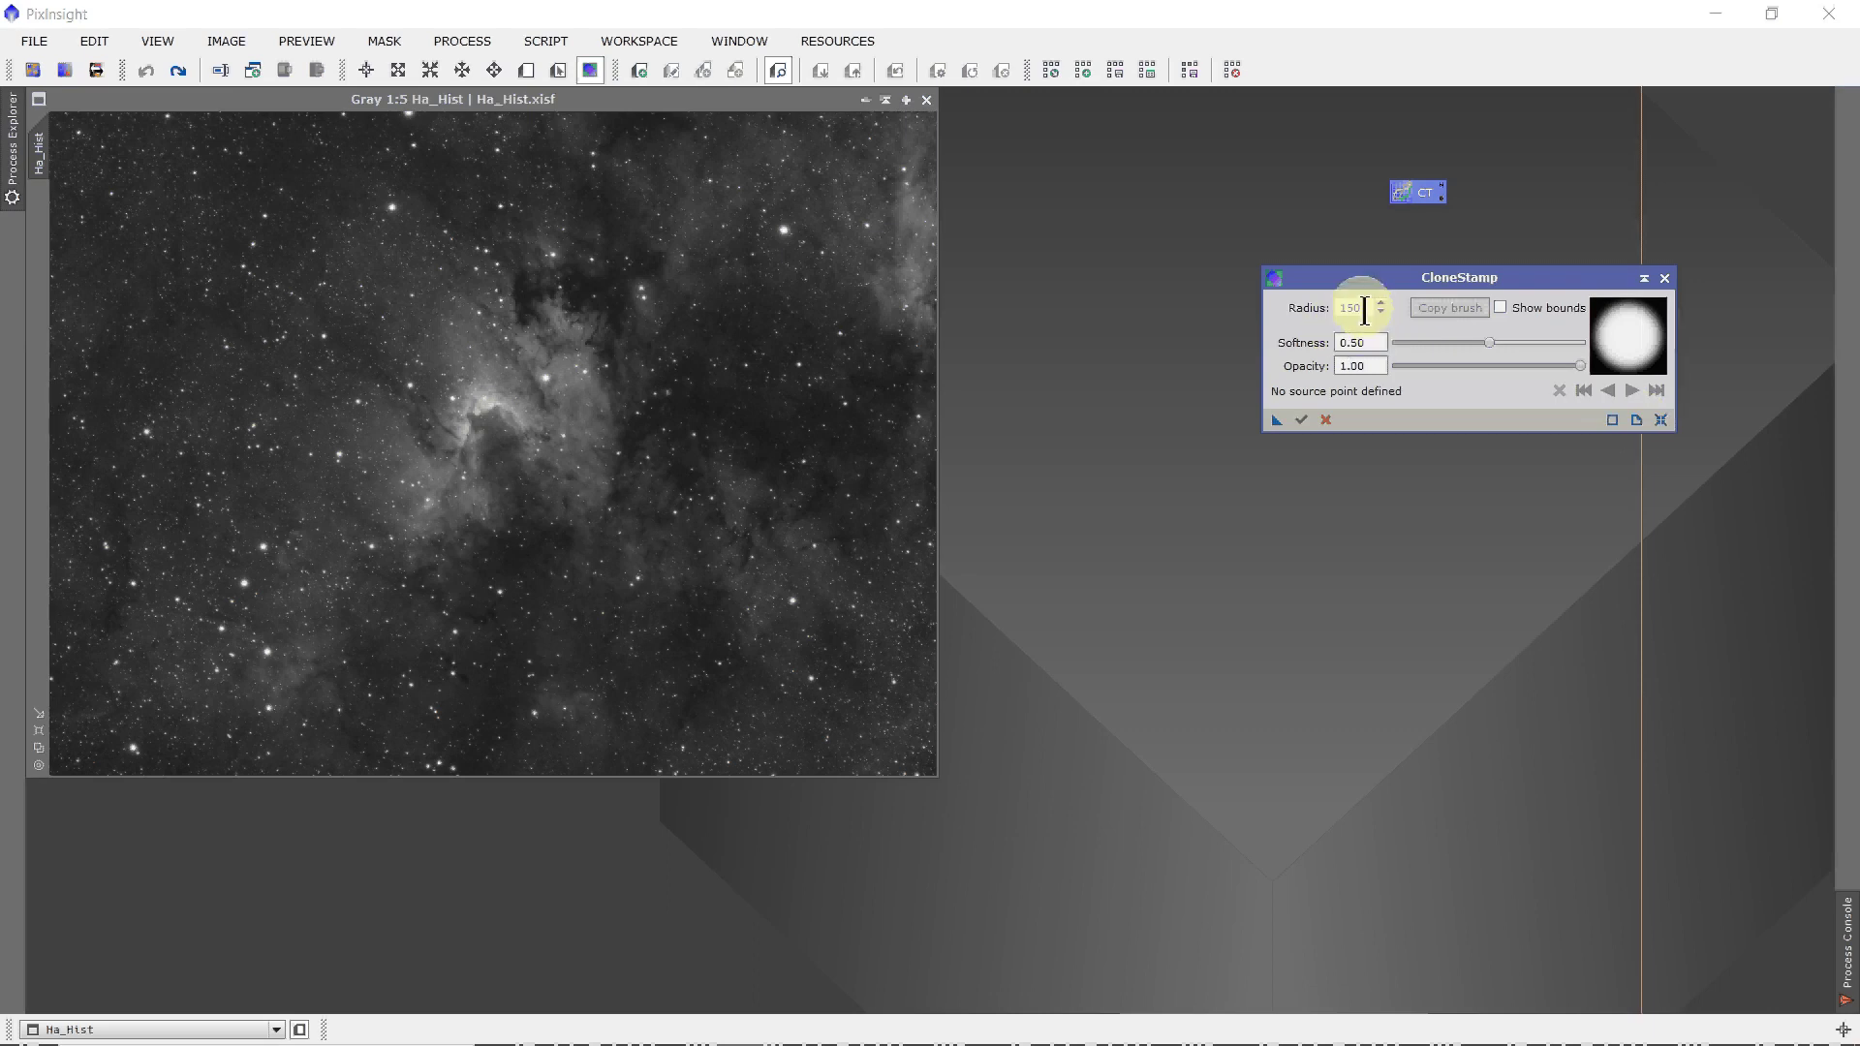
mouse_move(1365, 310)
mouse_down()
mouse_move(1339, 303)
mouse_move(1371, 310)
mouse_up()
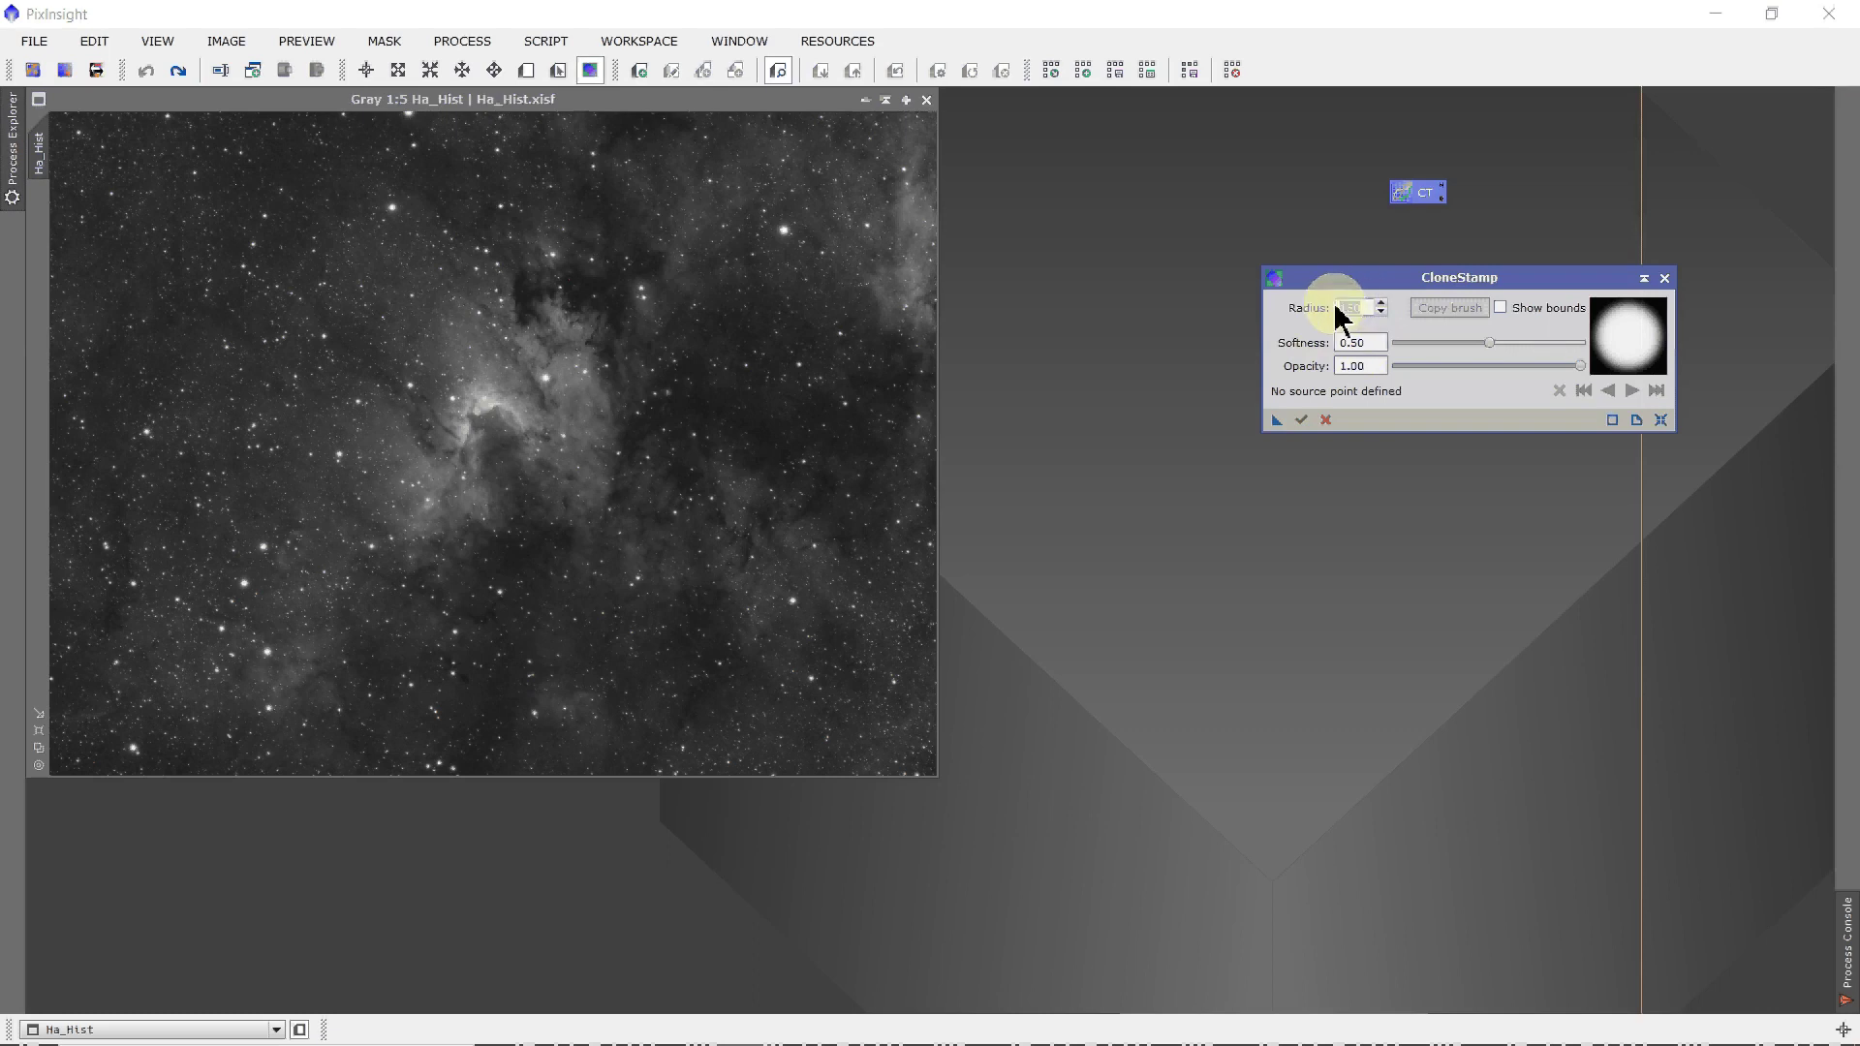
text(100)
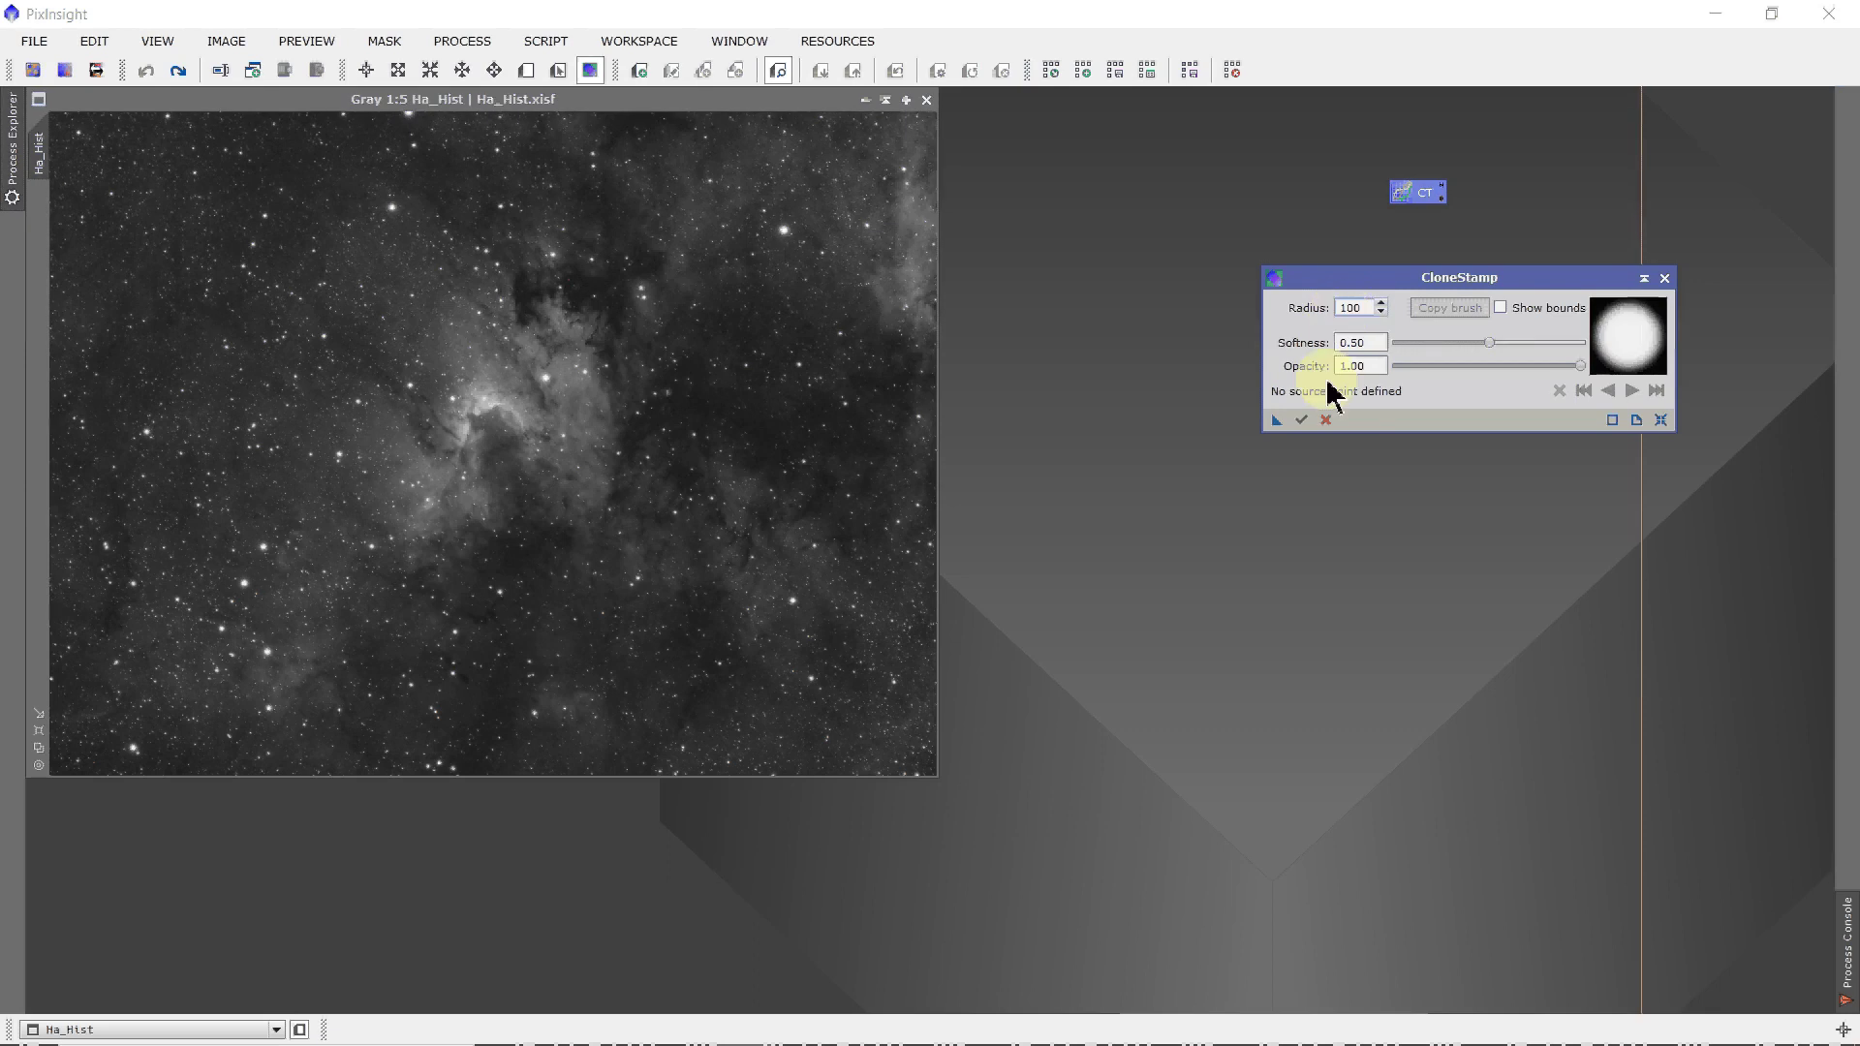
- Save CloneStamp settings as a Process02 icon, close the tool, and place the icon below CT
click(1277, 420)
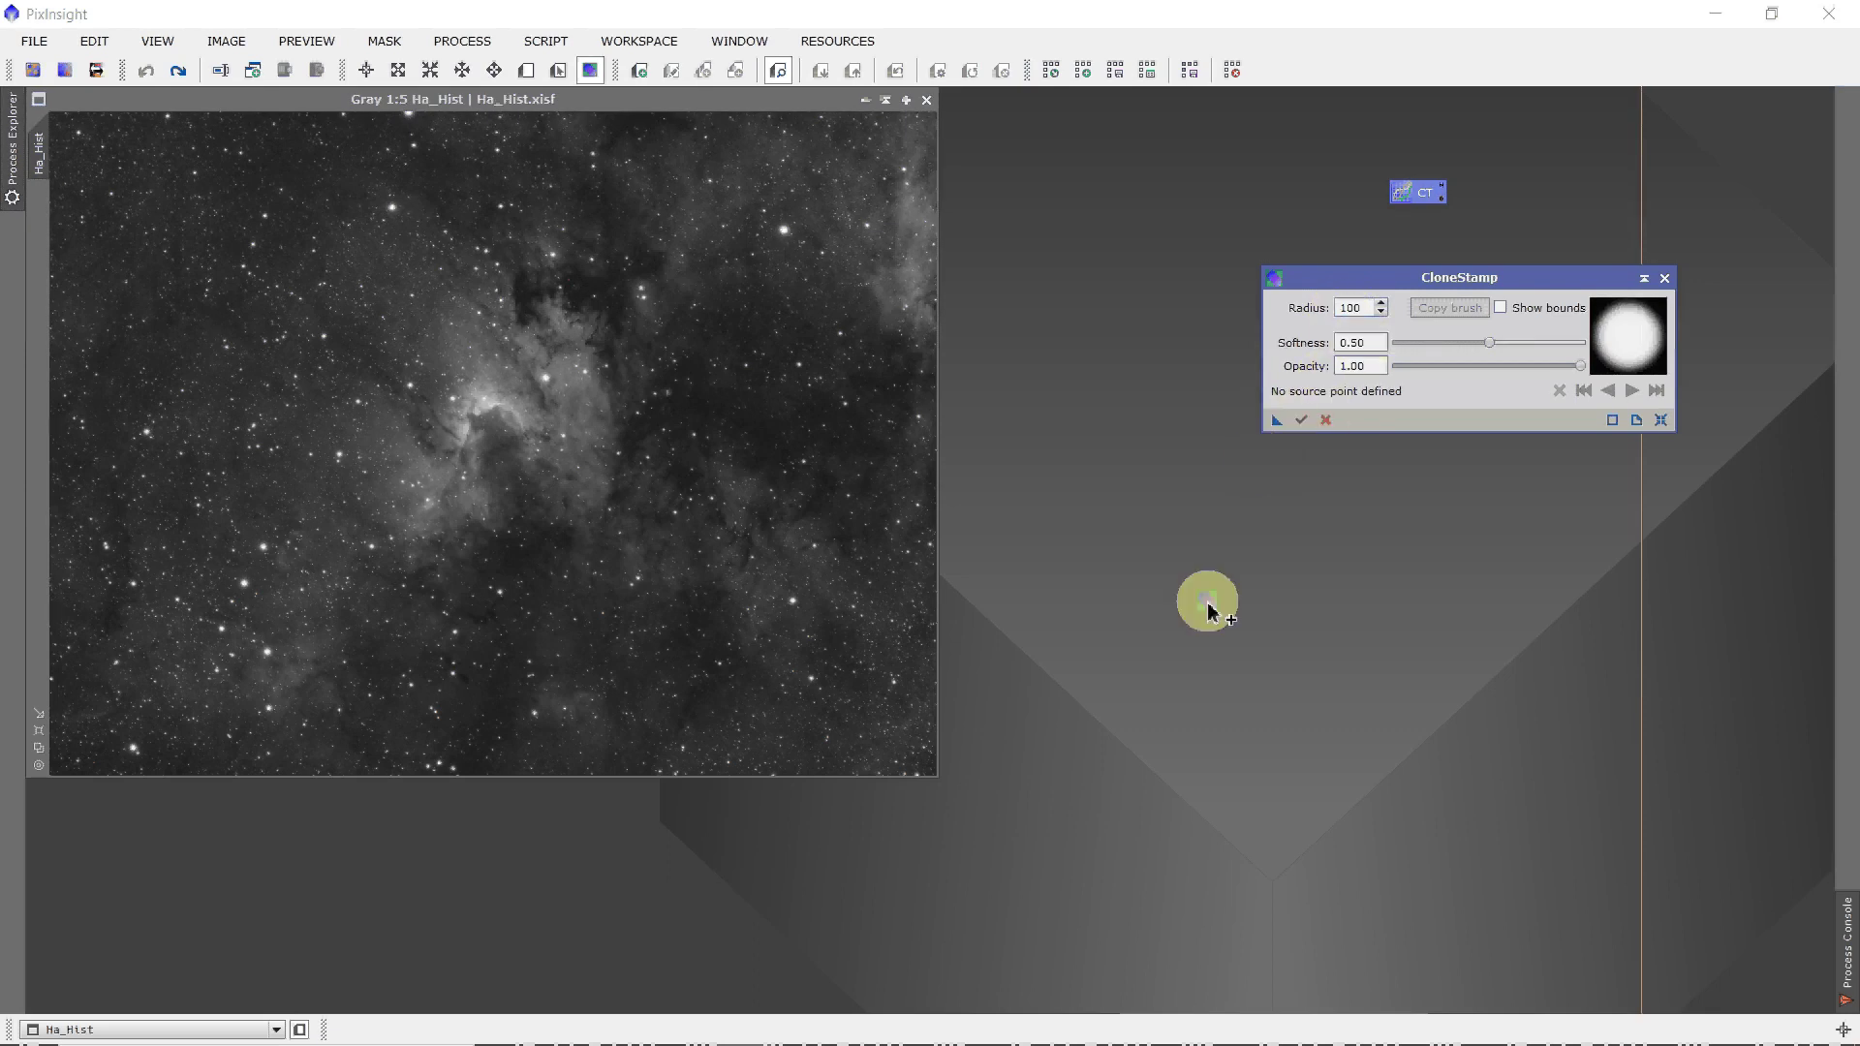
drag(1276, 420, 1209, 610)
click(1412, 498)
click(1664, 279)
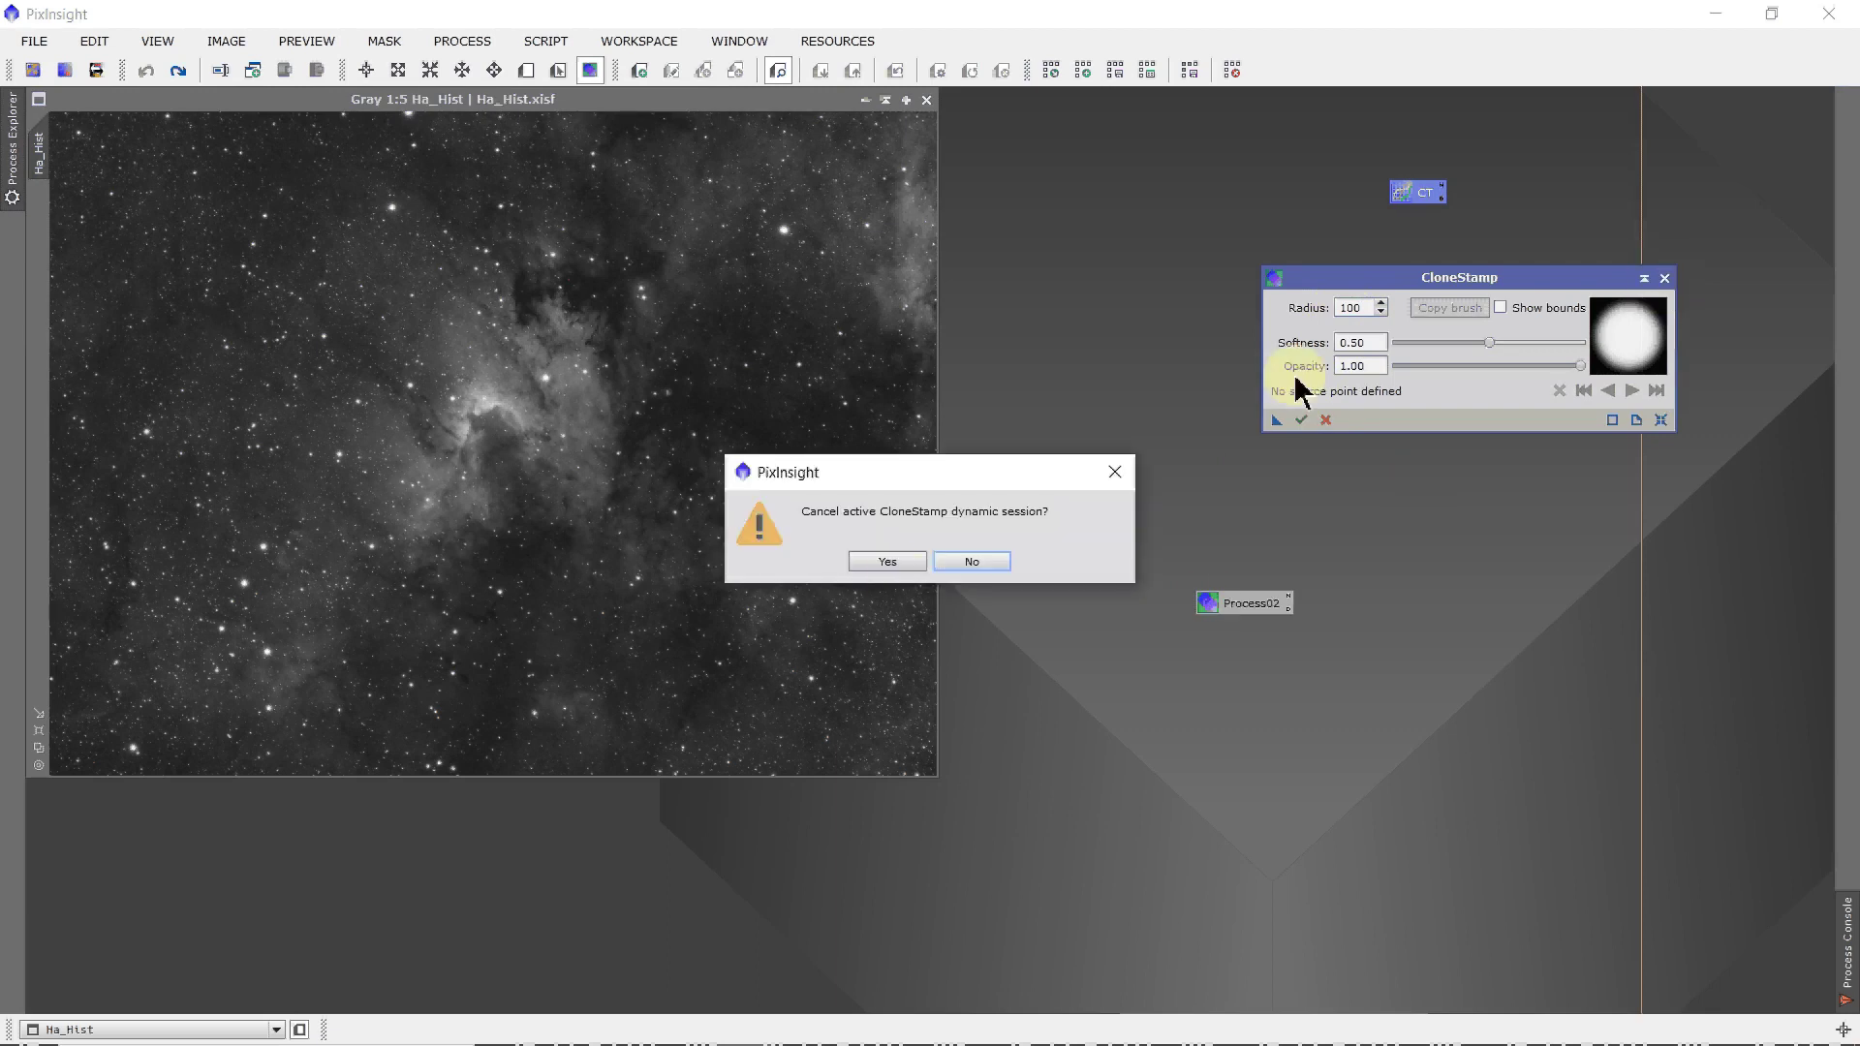
click(887, 561)
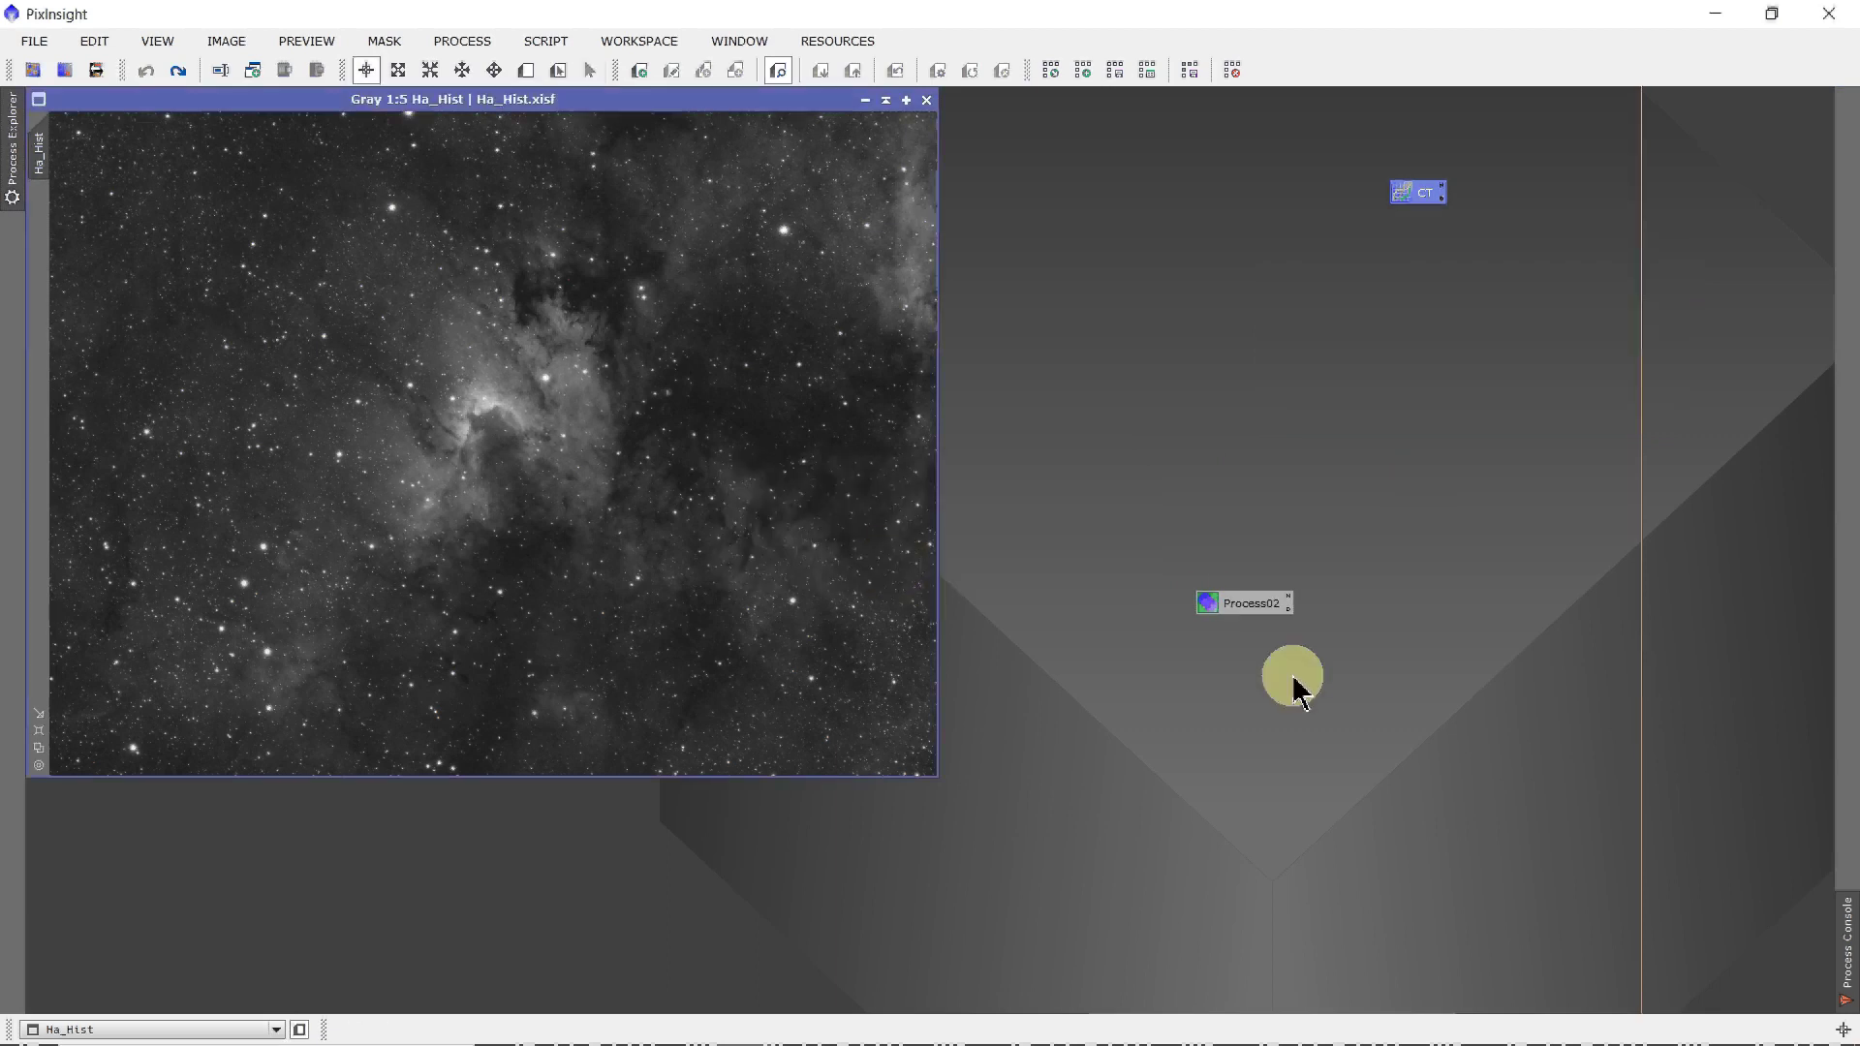
drag(1256, 608, 1436, 242)
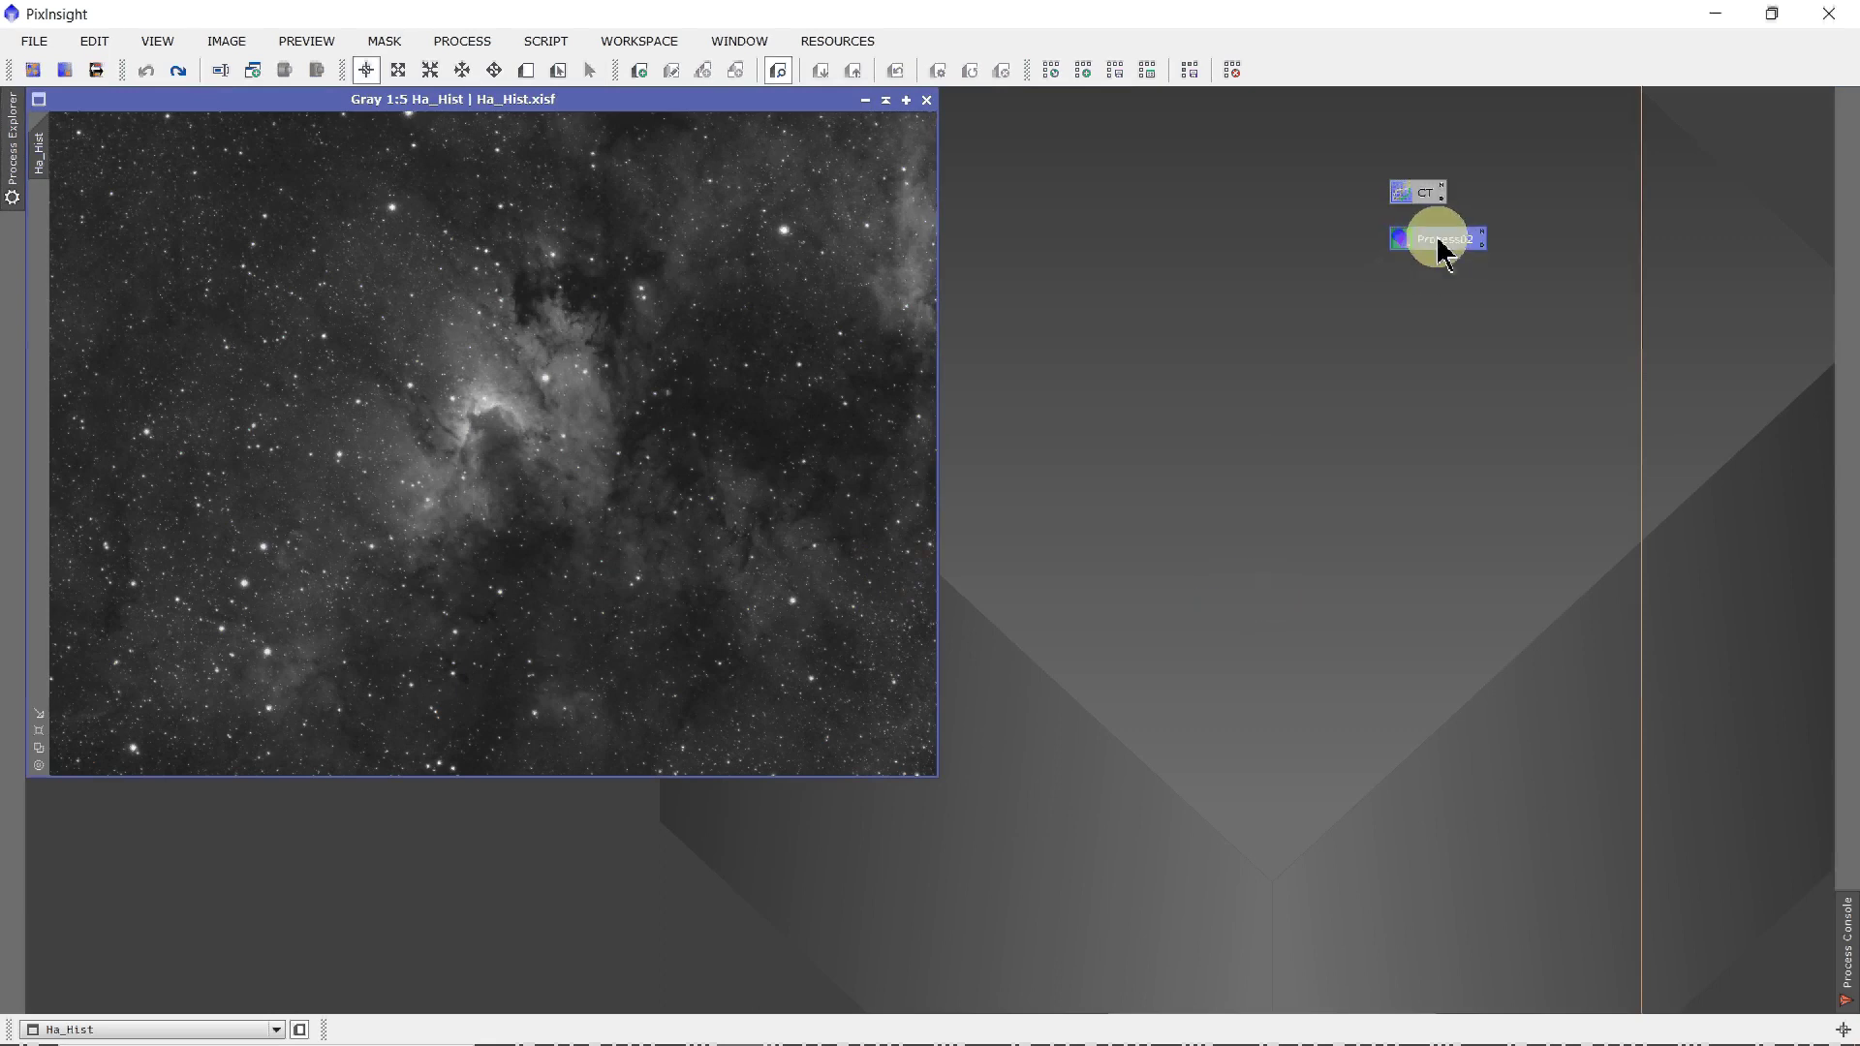
- Reopen Process02 to check its CloneStamp settings, then close it and cancel the session
double_click(1439, 242)
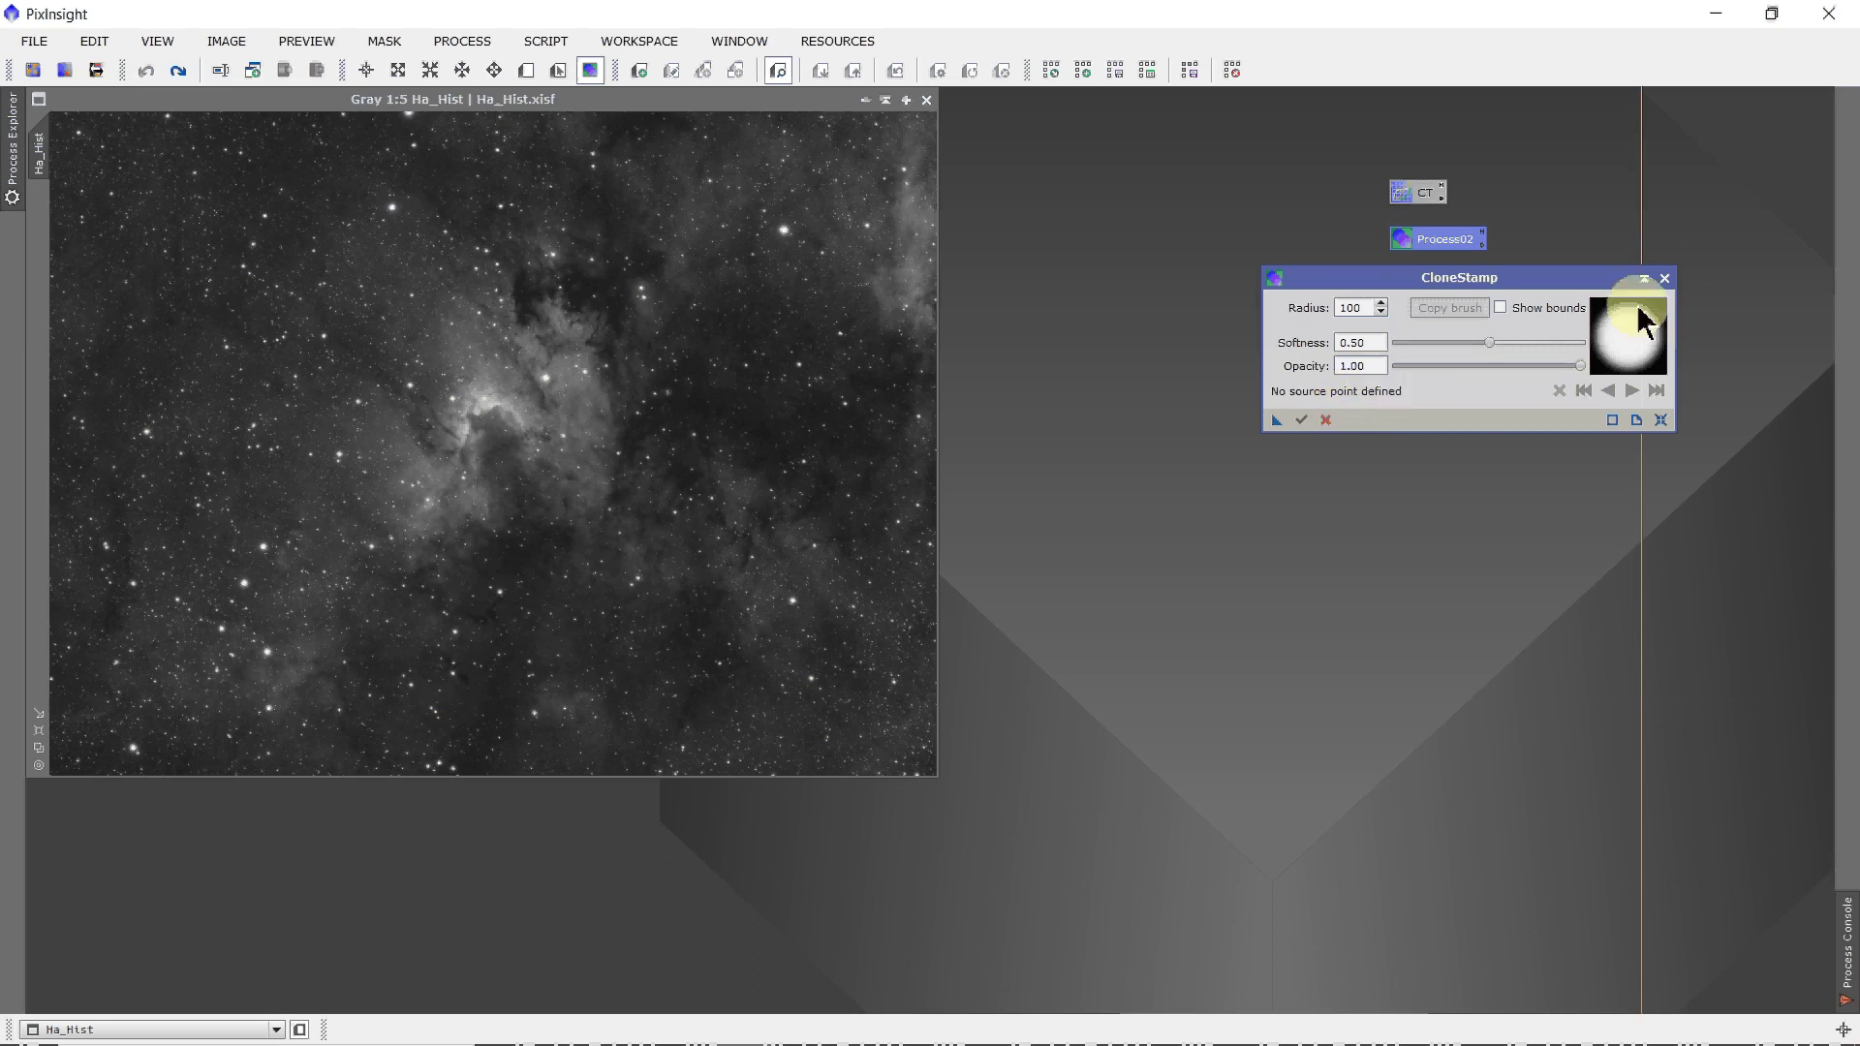
click(1665, 278)
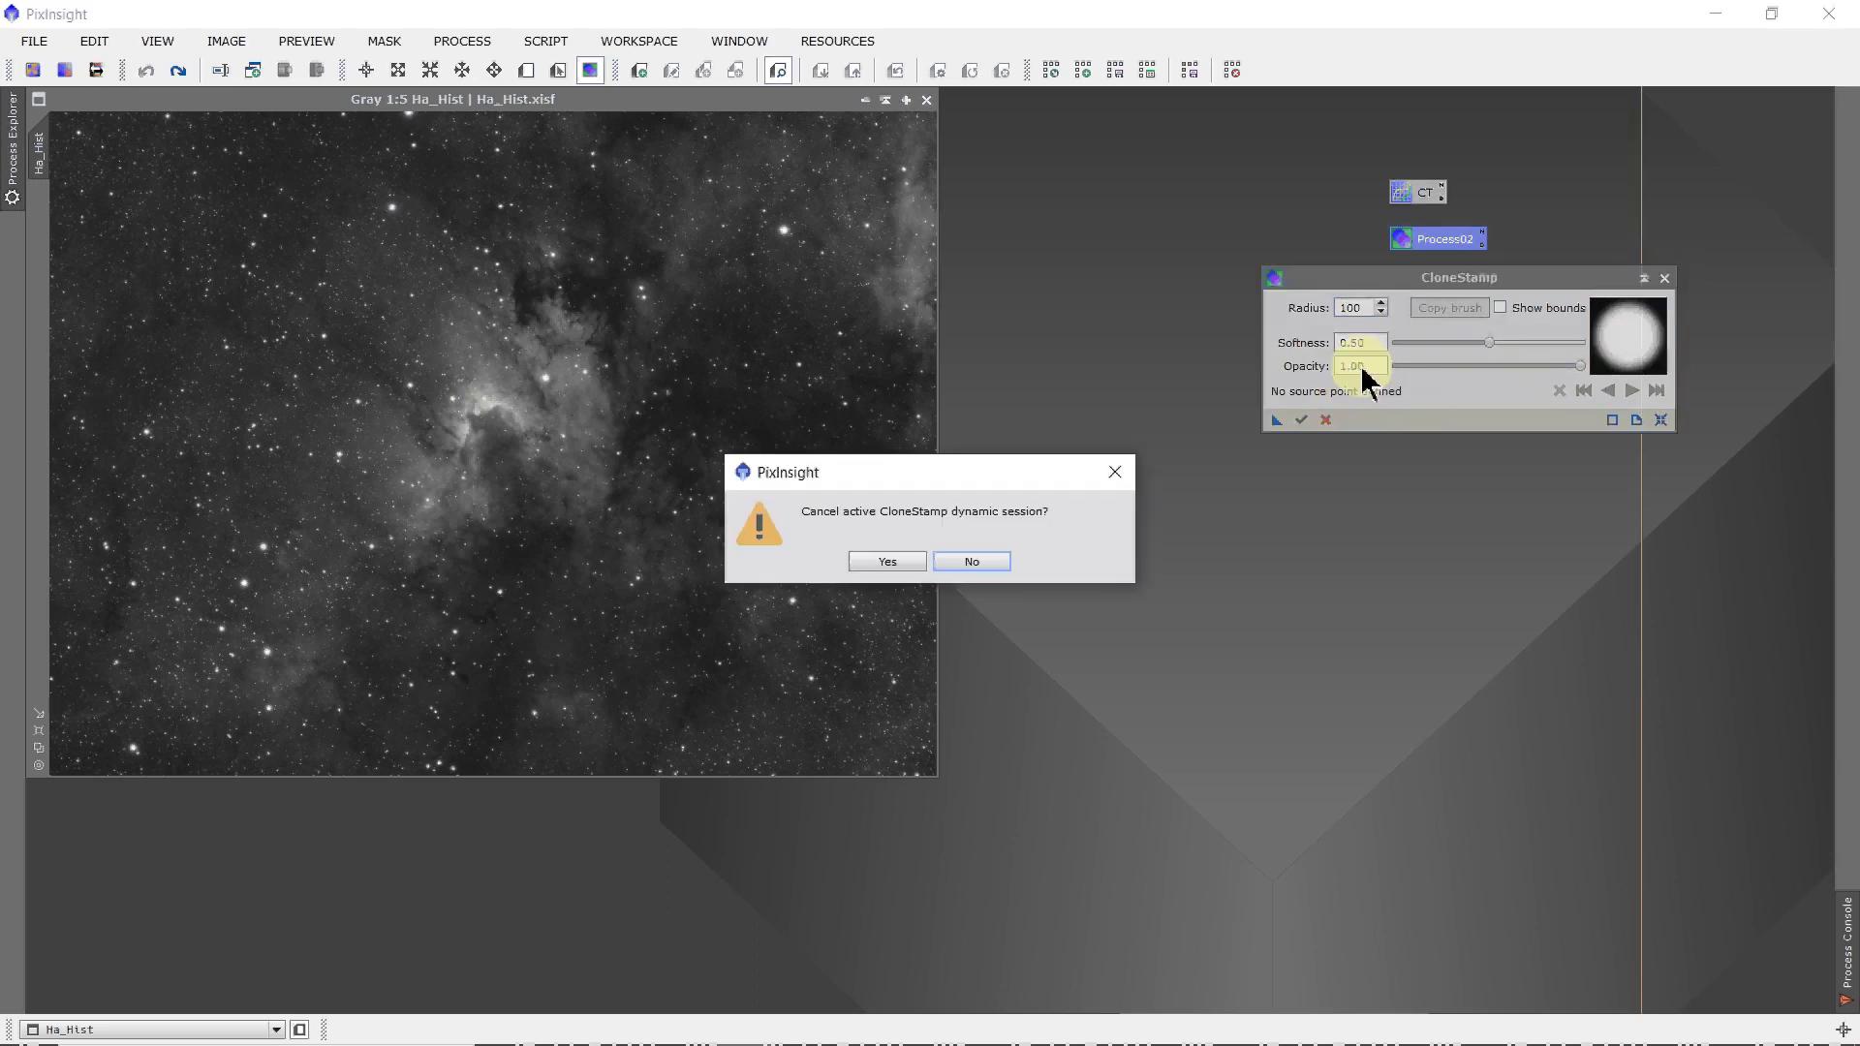
click(887, 562)
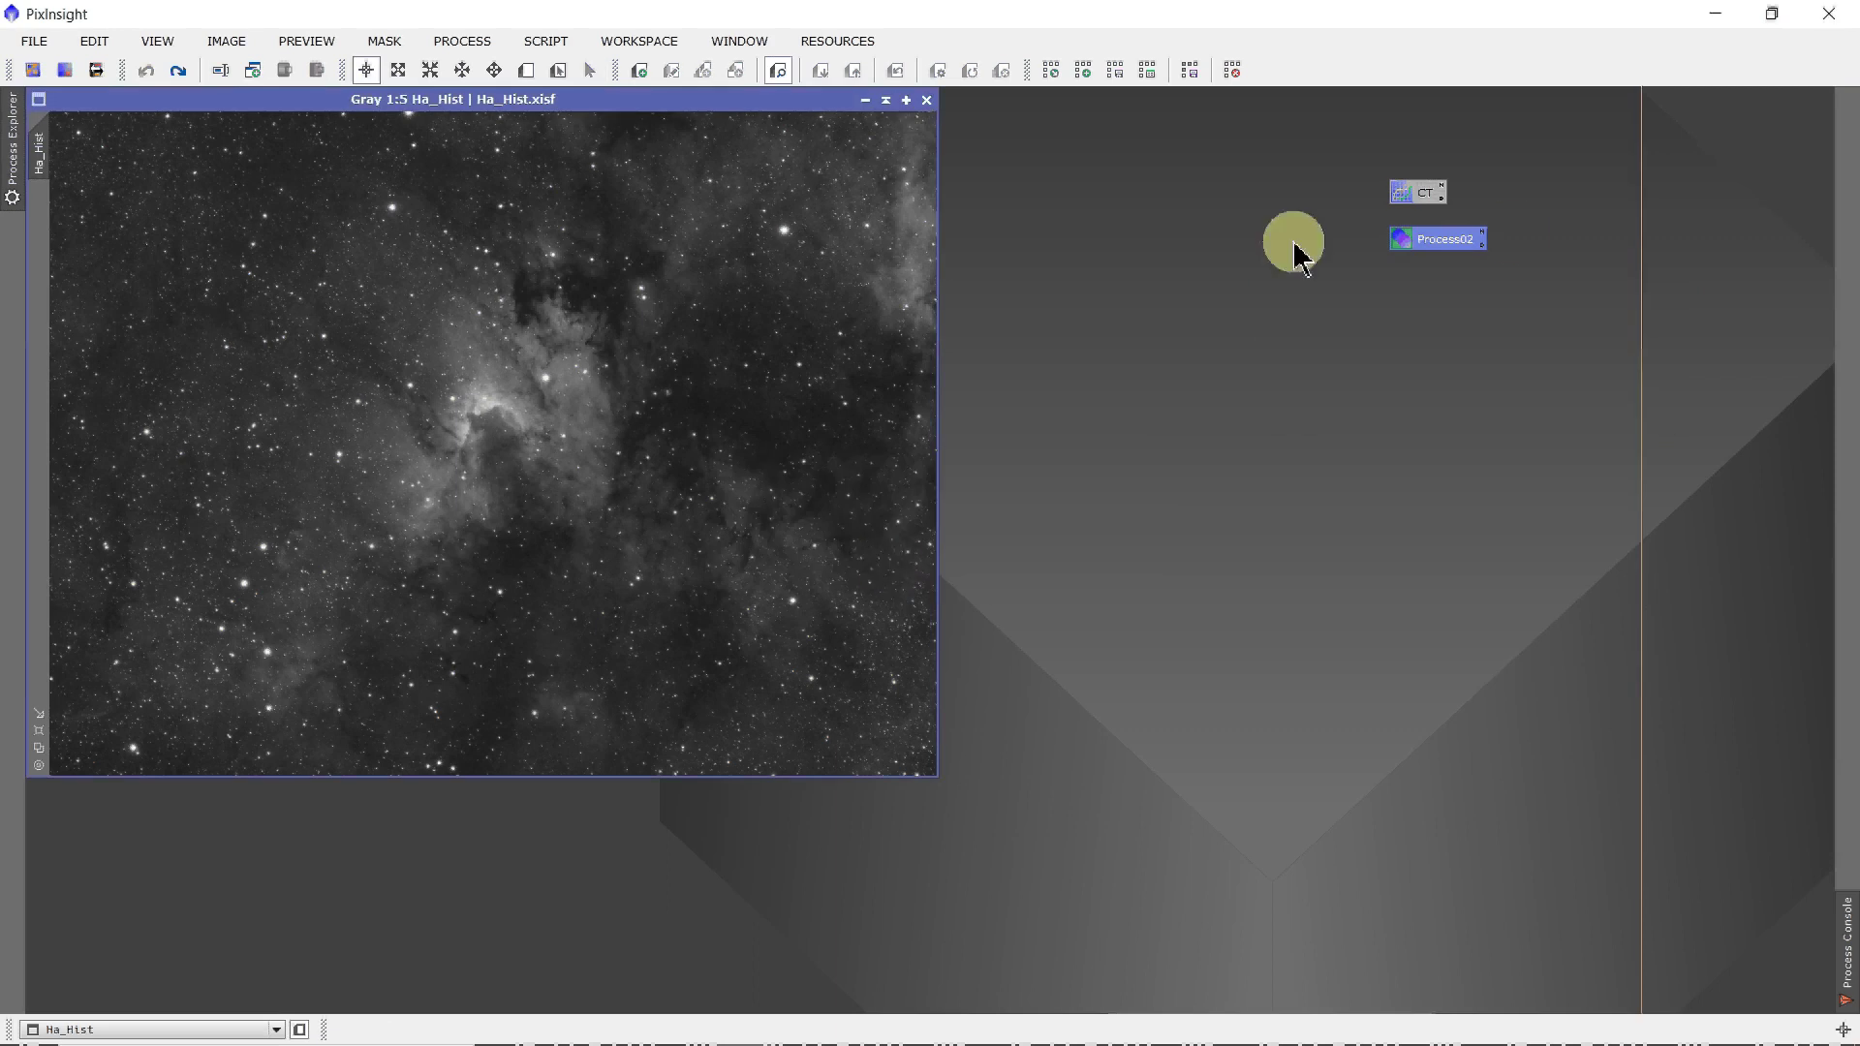
- Rename Process02 to CloneStamp and display its empty description
click(1482, 234)
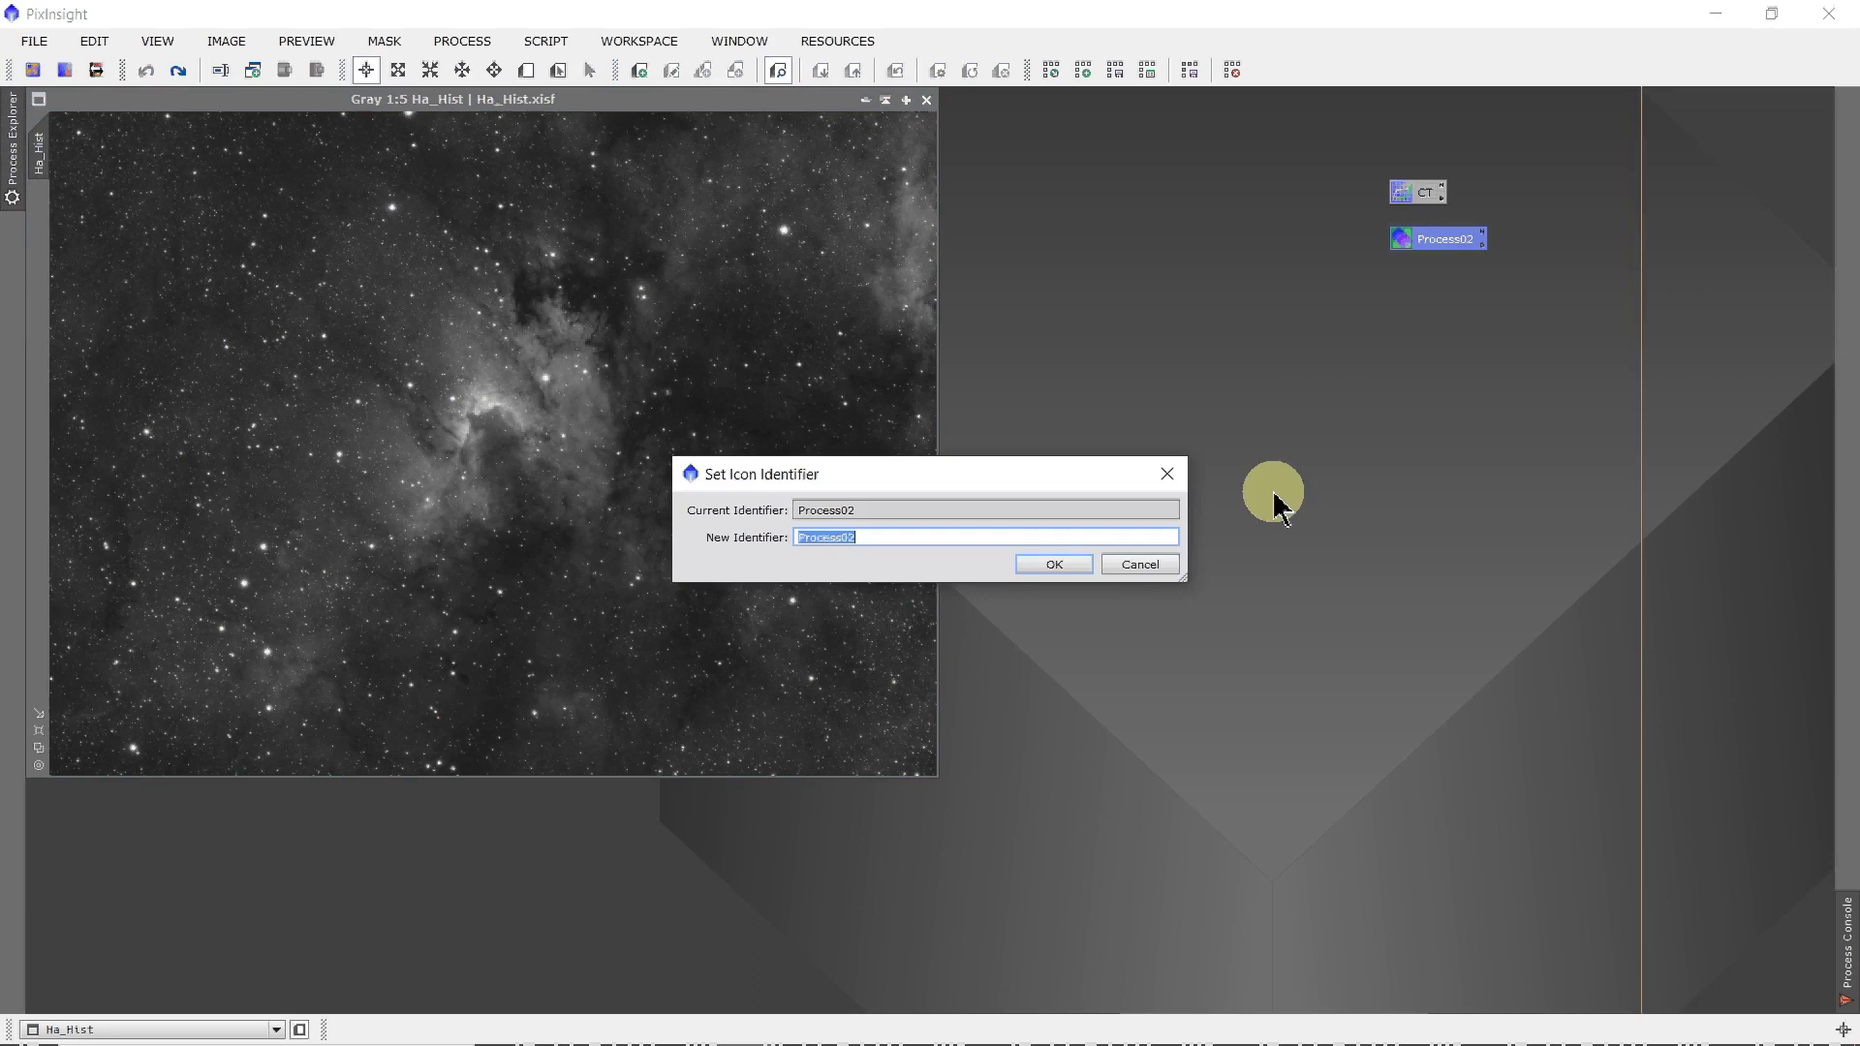
text(CloneStamp)
key(Return)
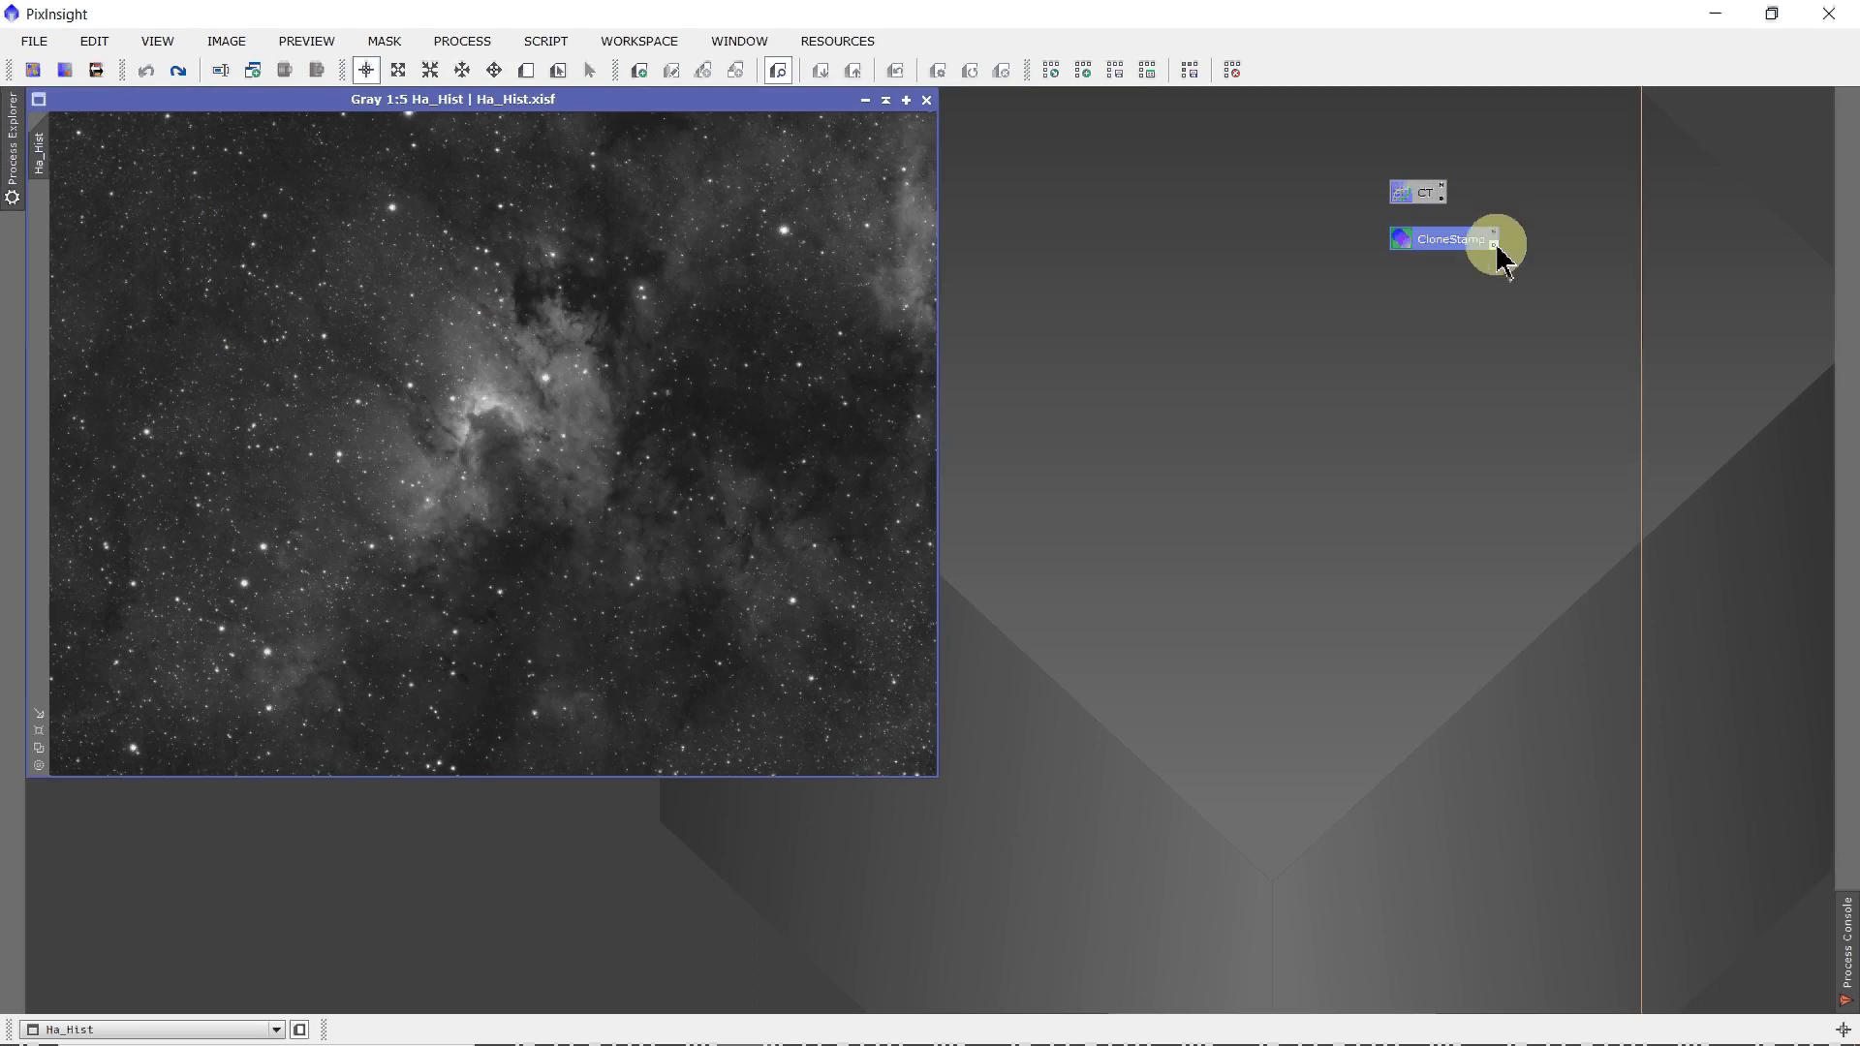
mouse_move(1494, 257)
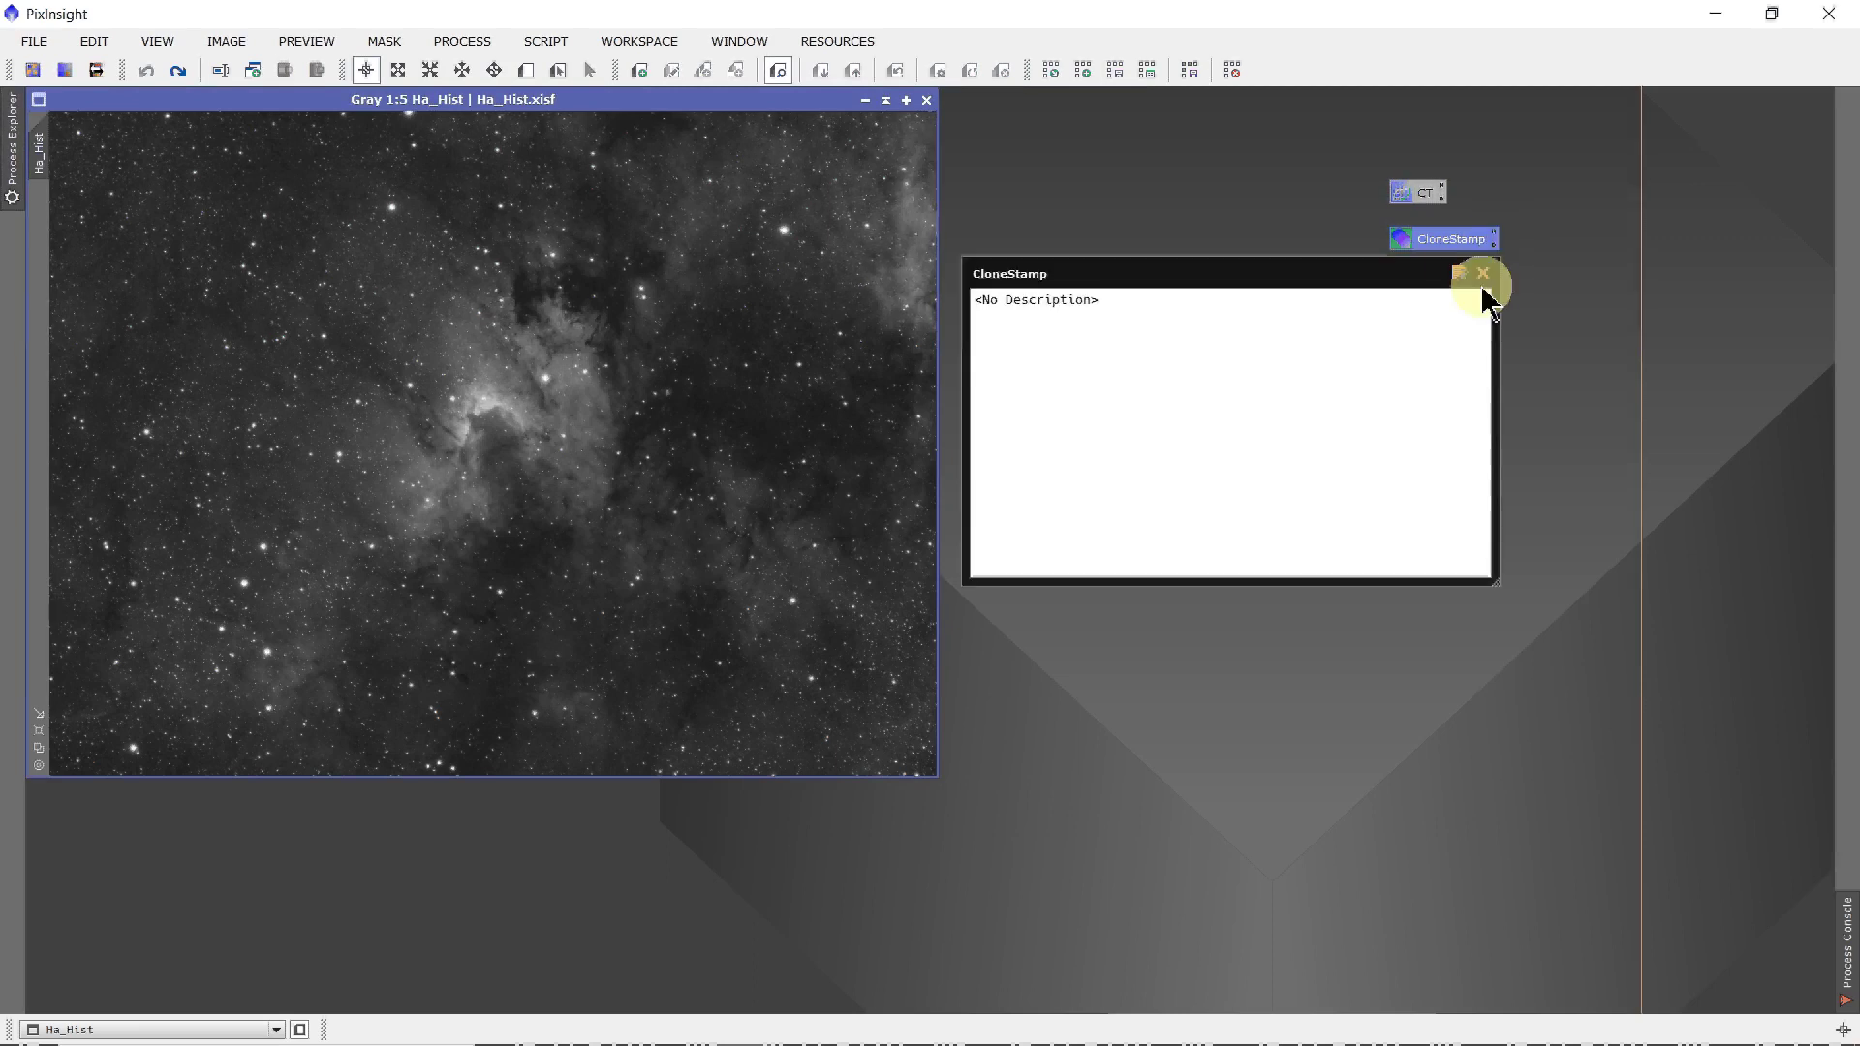
- Commit the CloneStamp description 'Use this to repain any star artifacts' and close the panel
click(1461, 277)
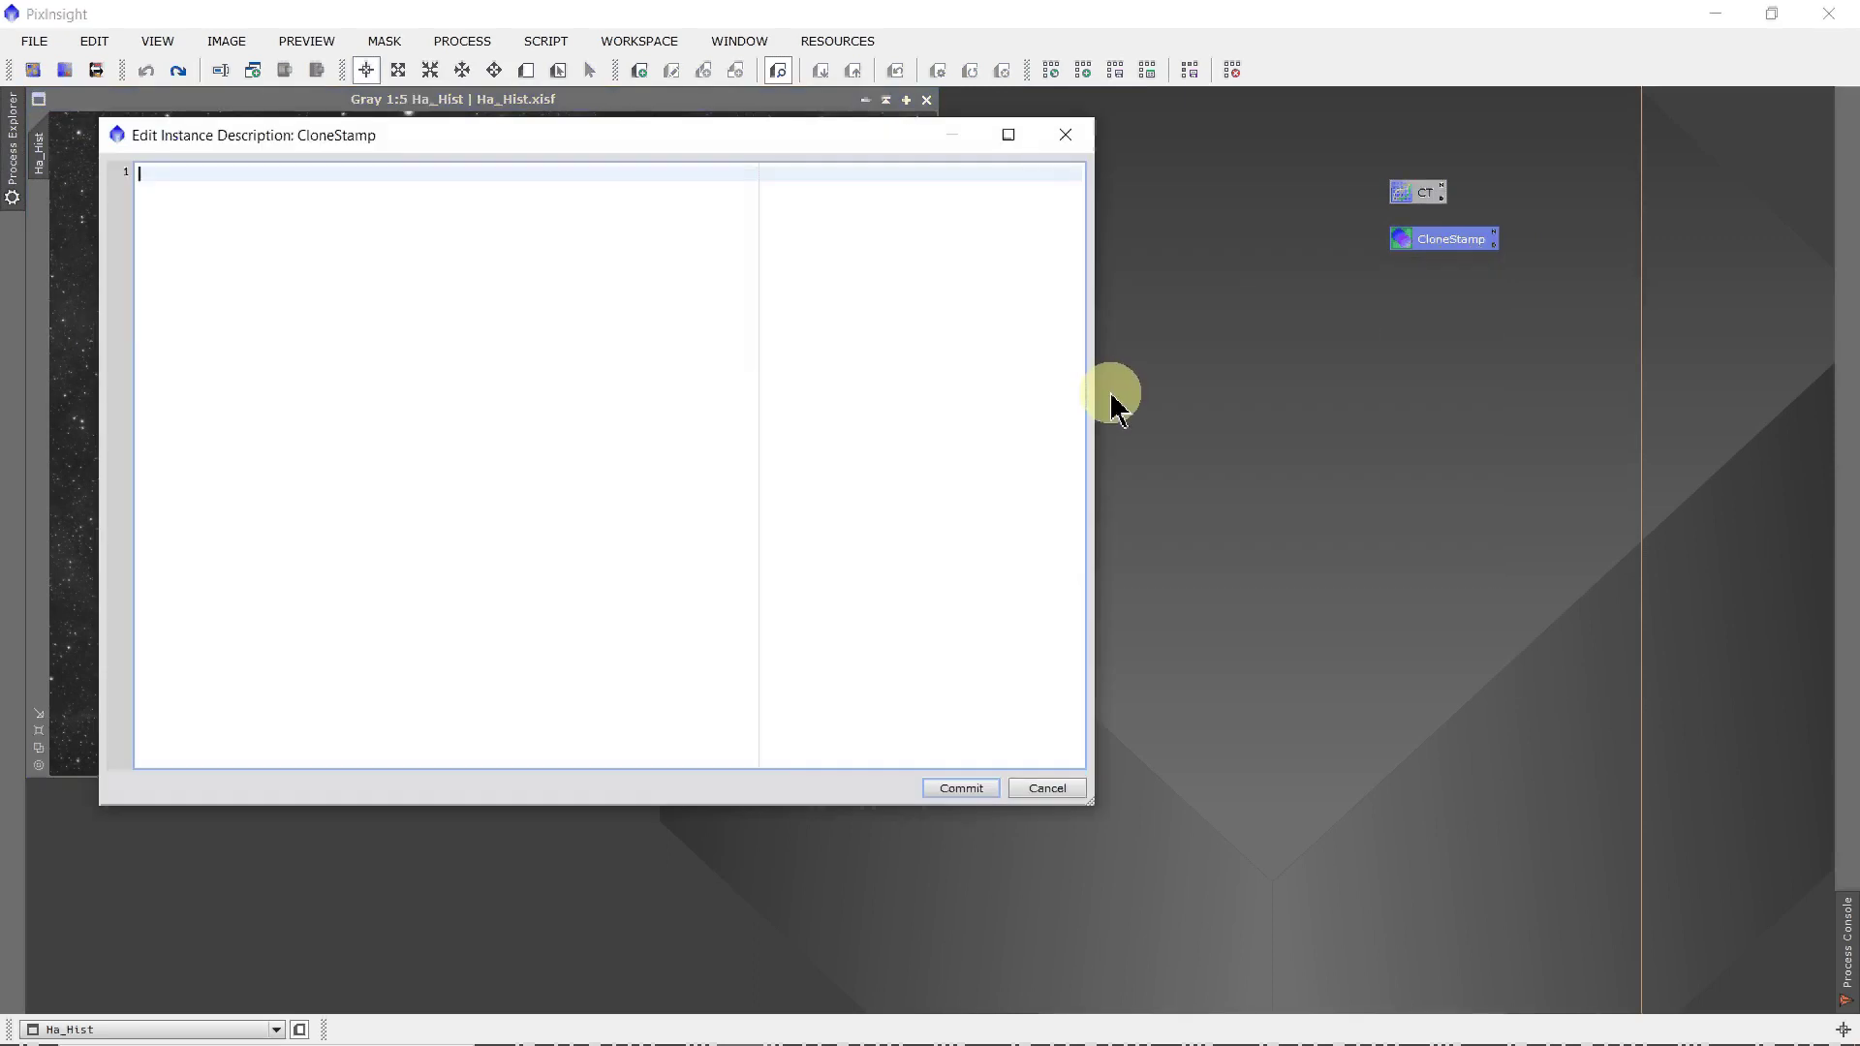
text(Use this to repain any star artifacts.)
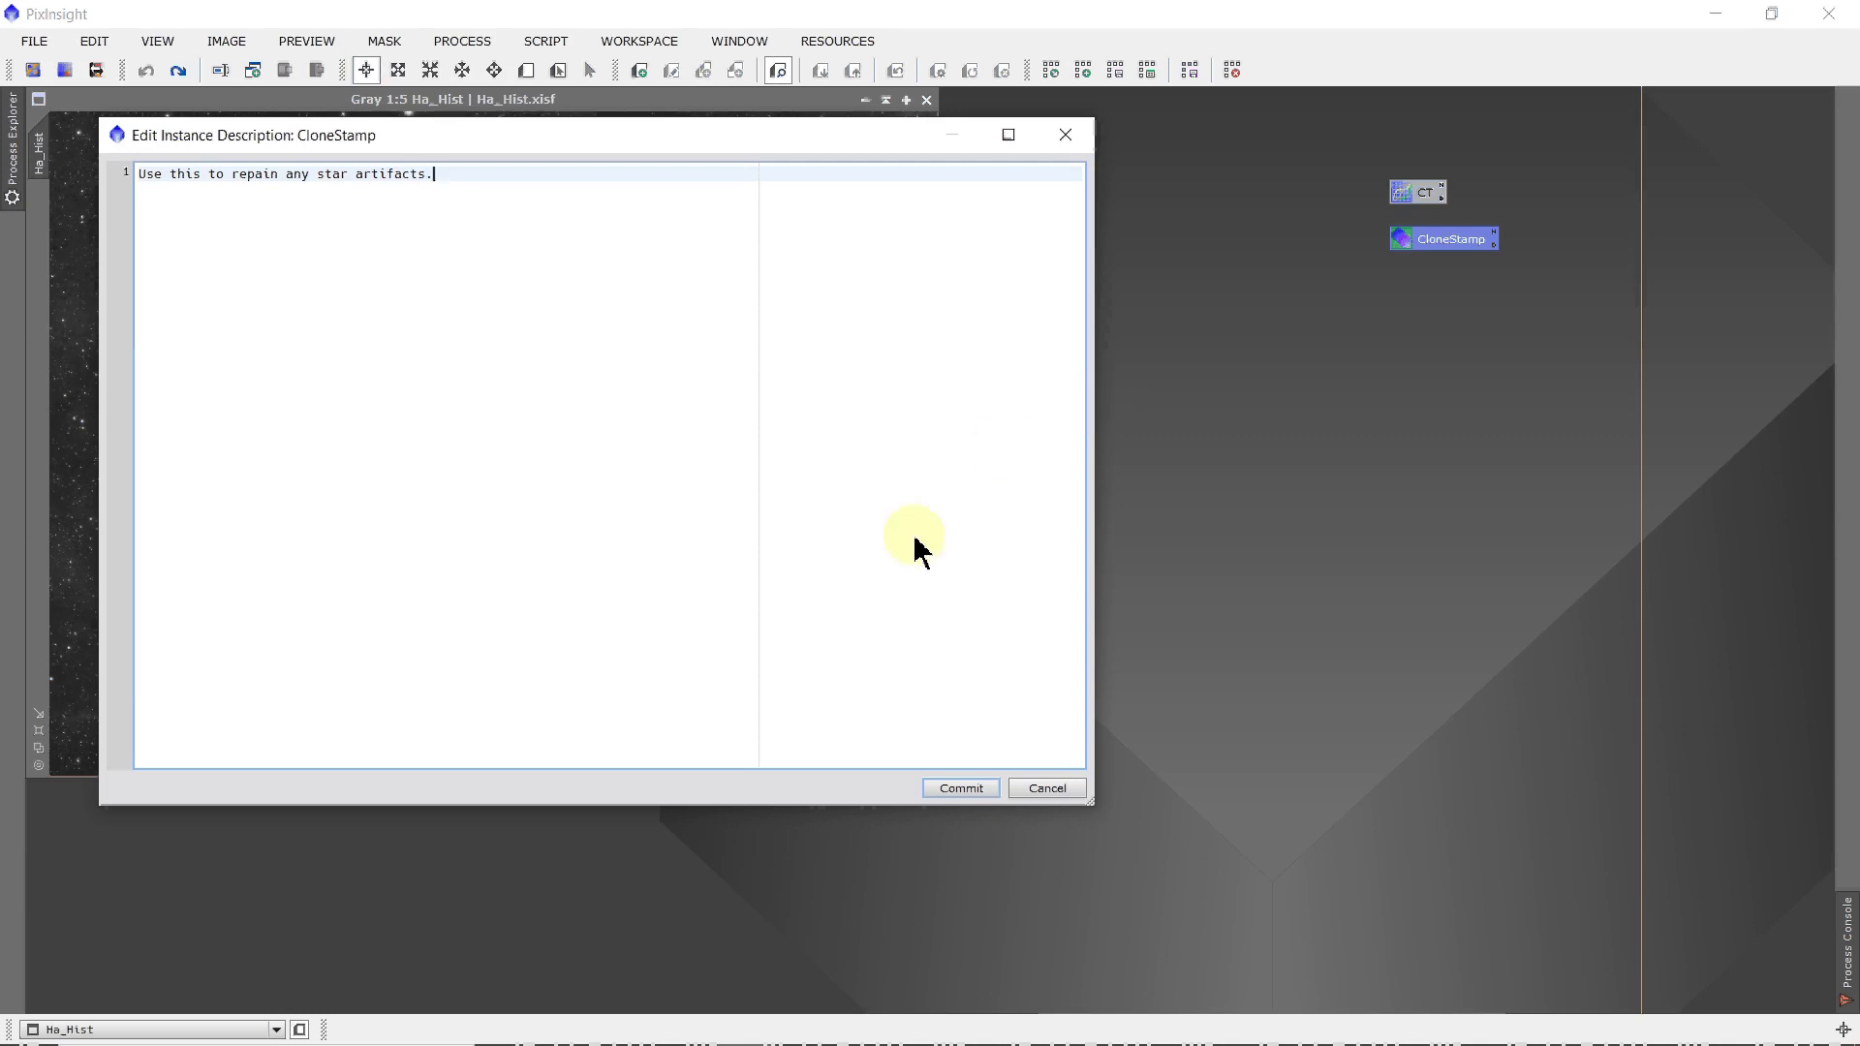
click(959, 788)
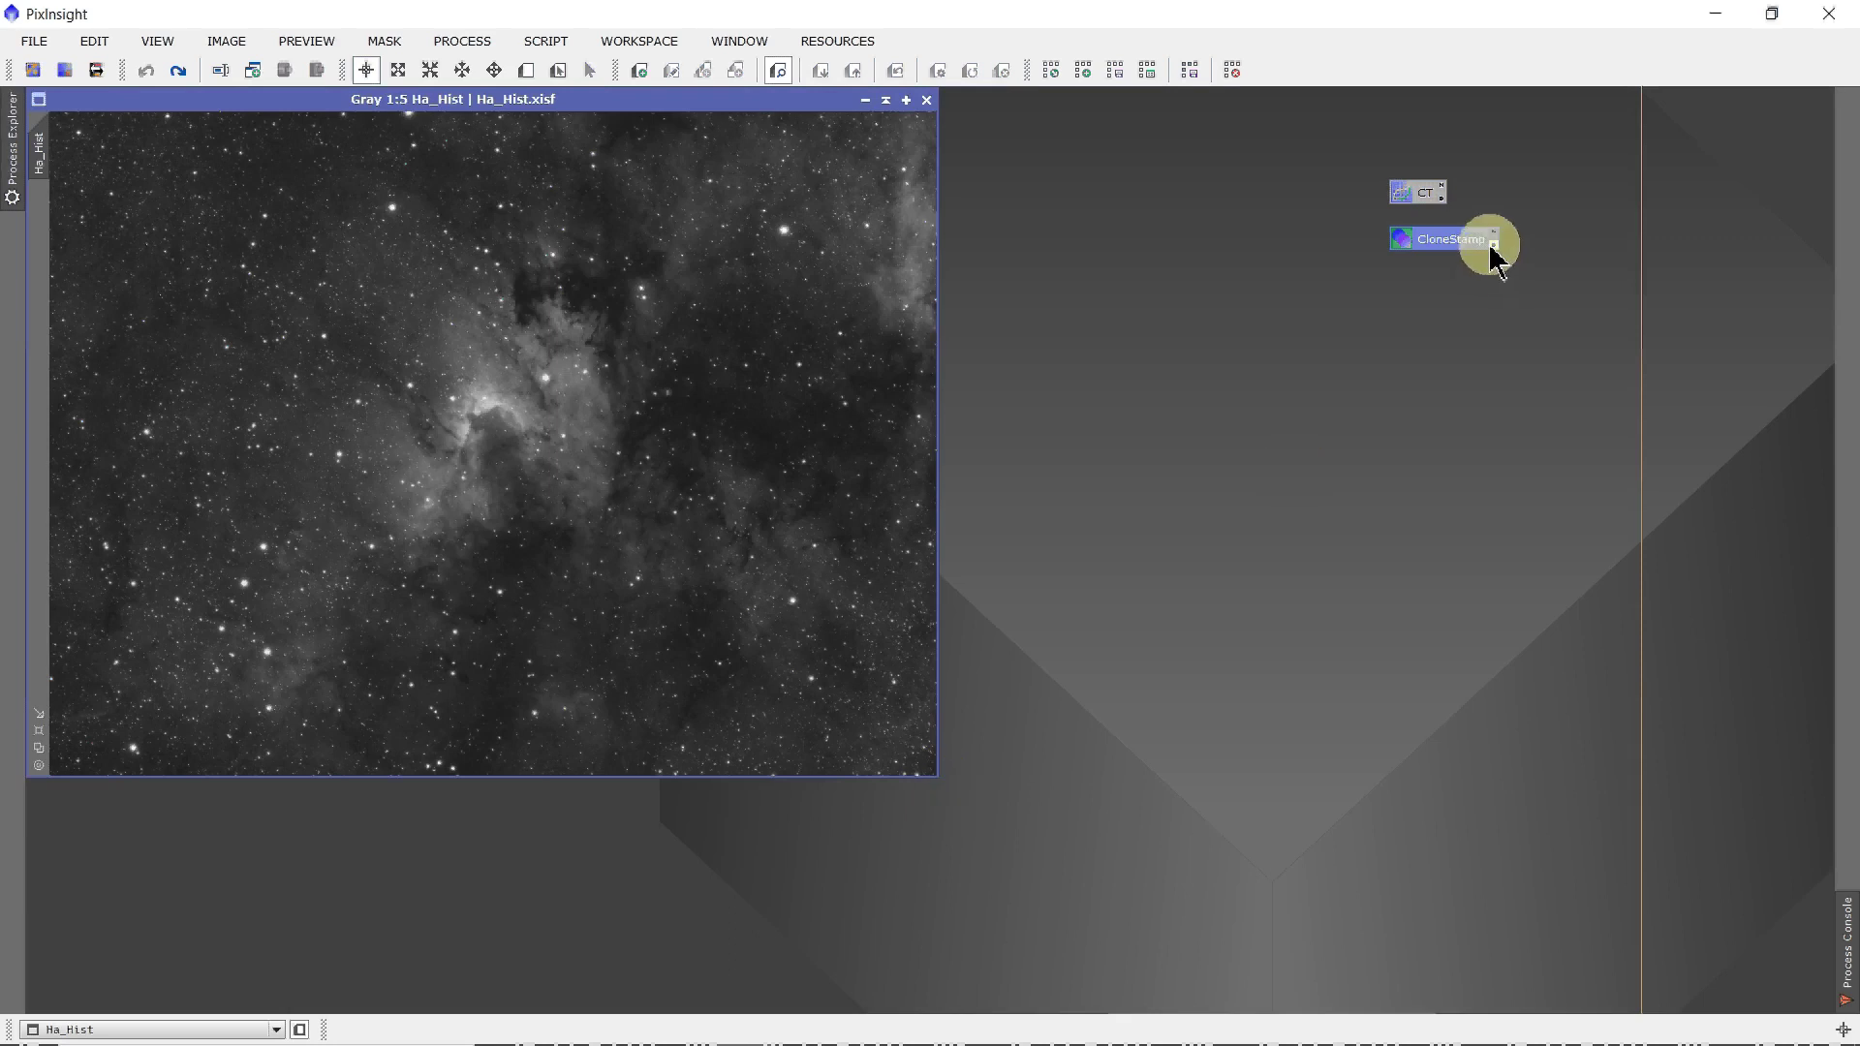
mouse_move(1493, 248)
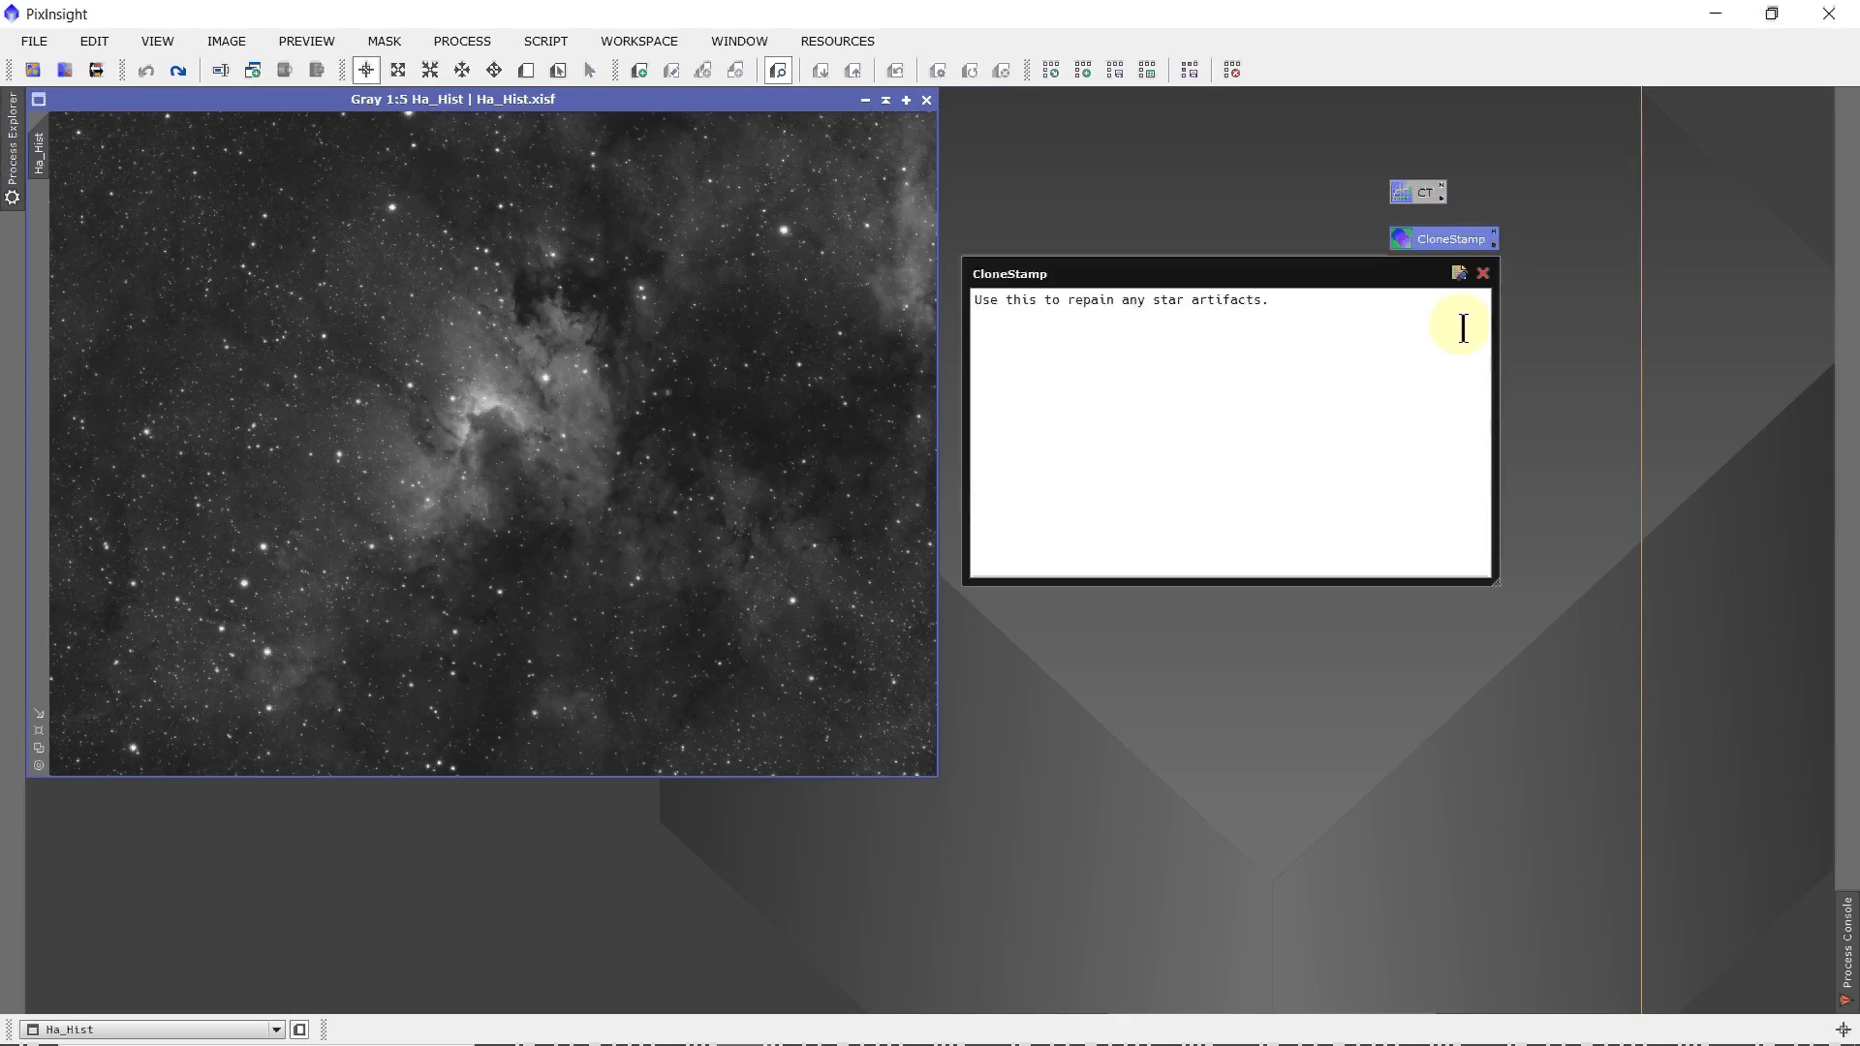
click(1482, 274)
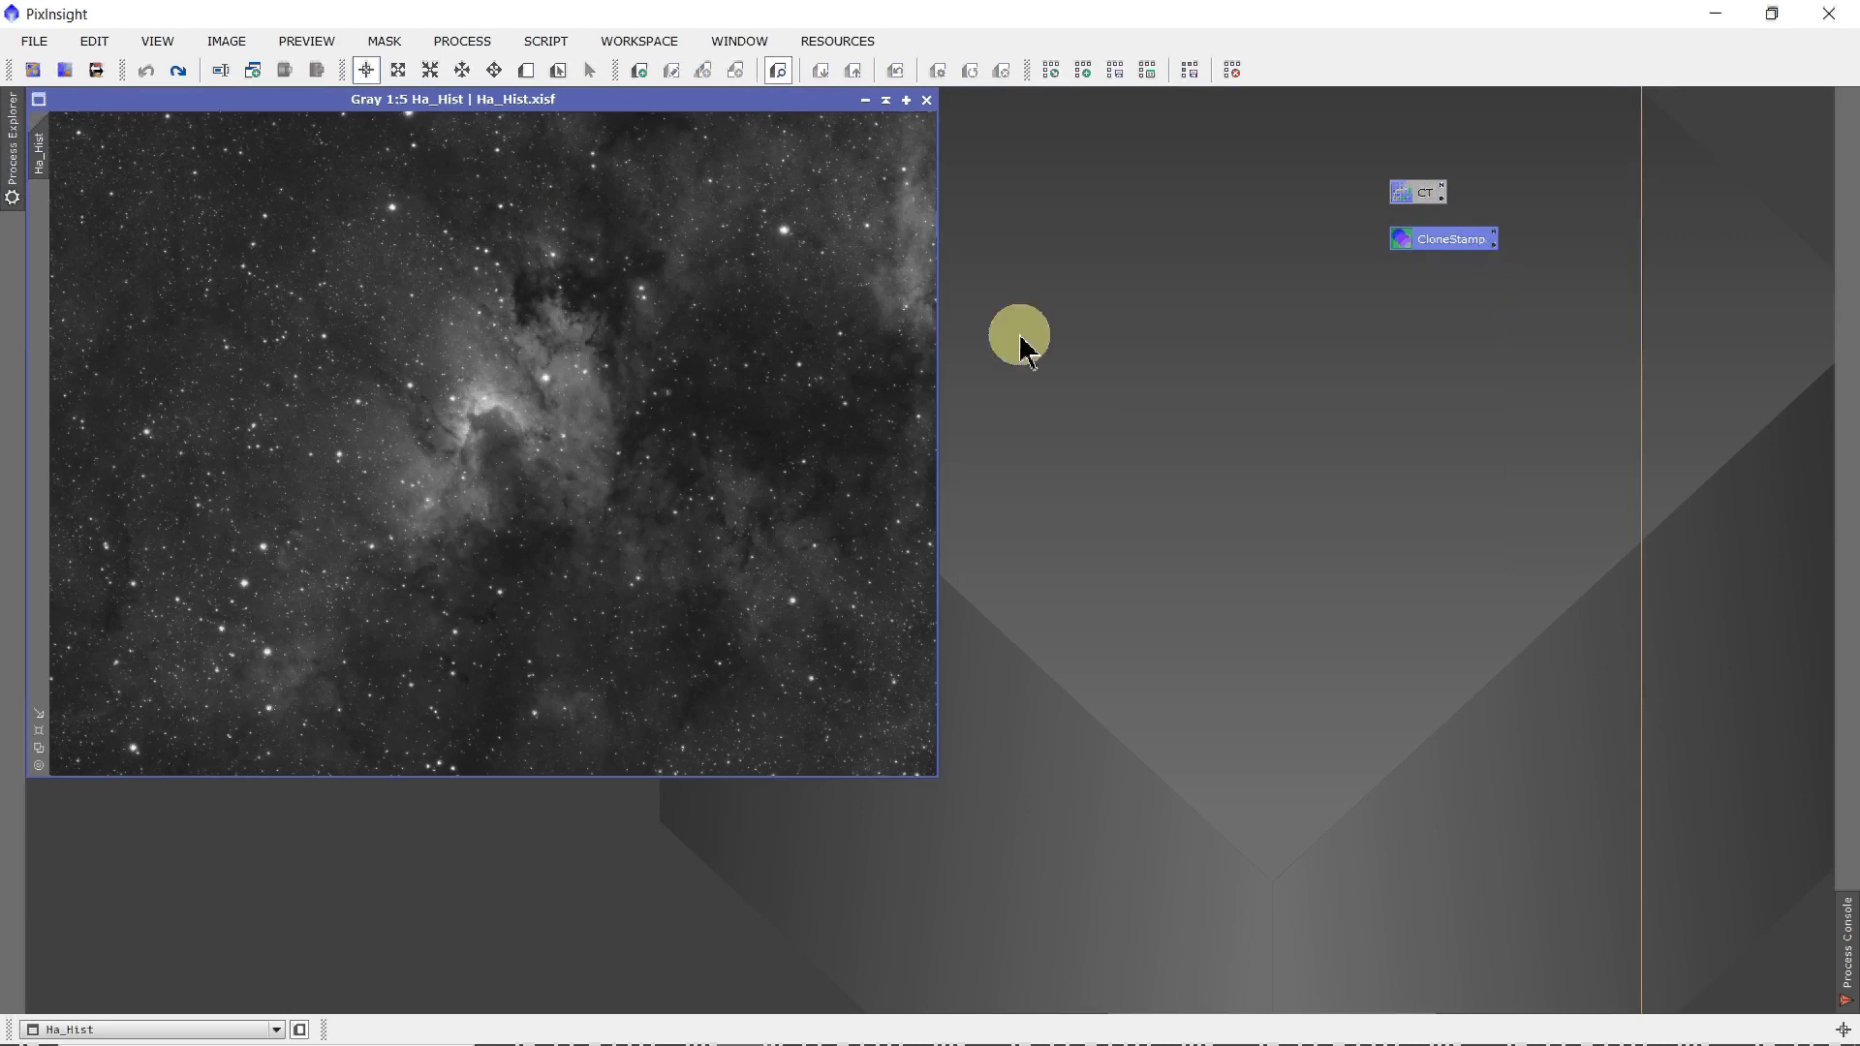
- Open TGVDenoise from Process Explorer and move its window higher
click(14, 175)
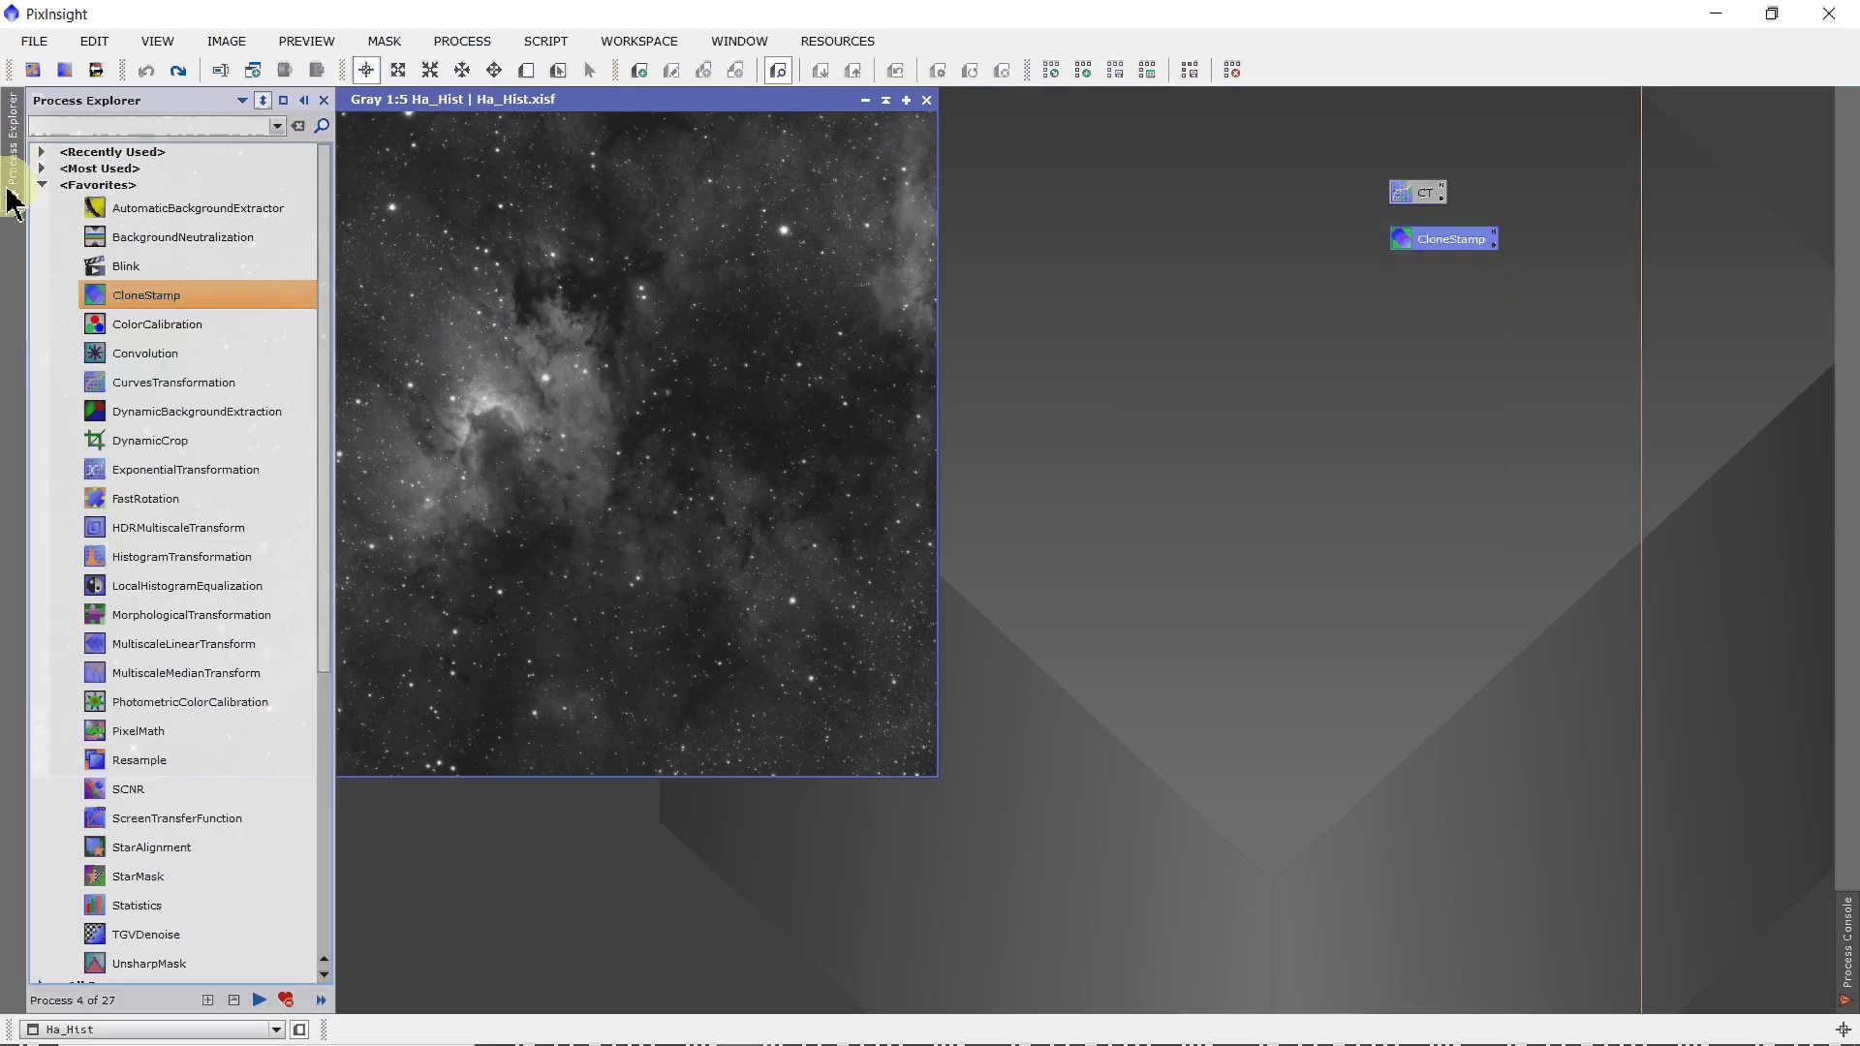
double_click(92, 934)
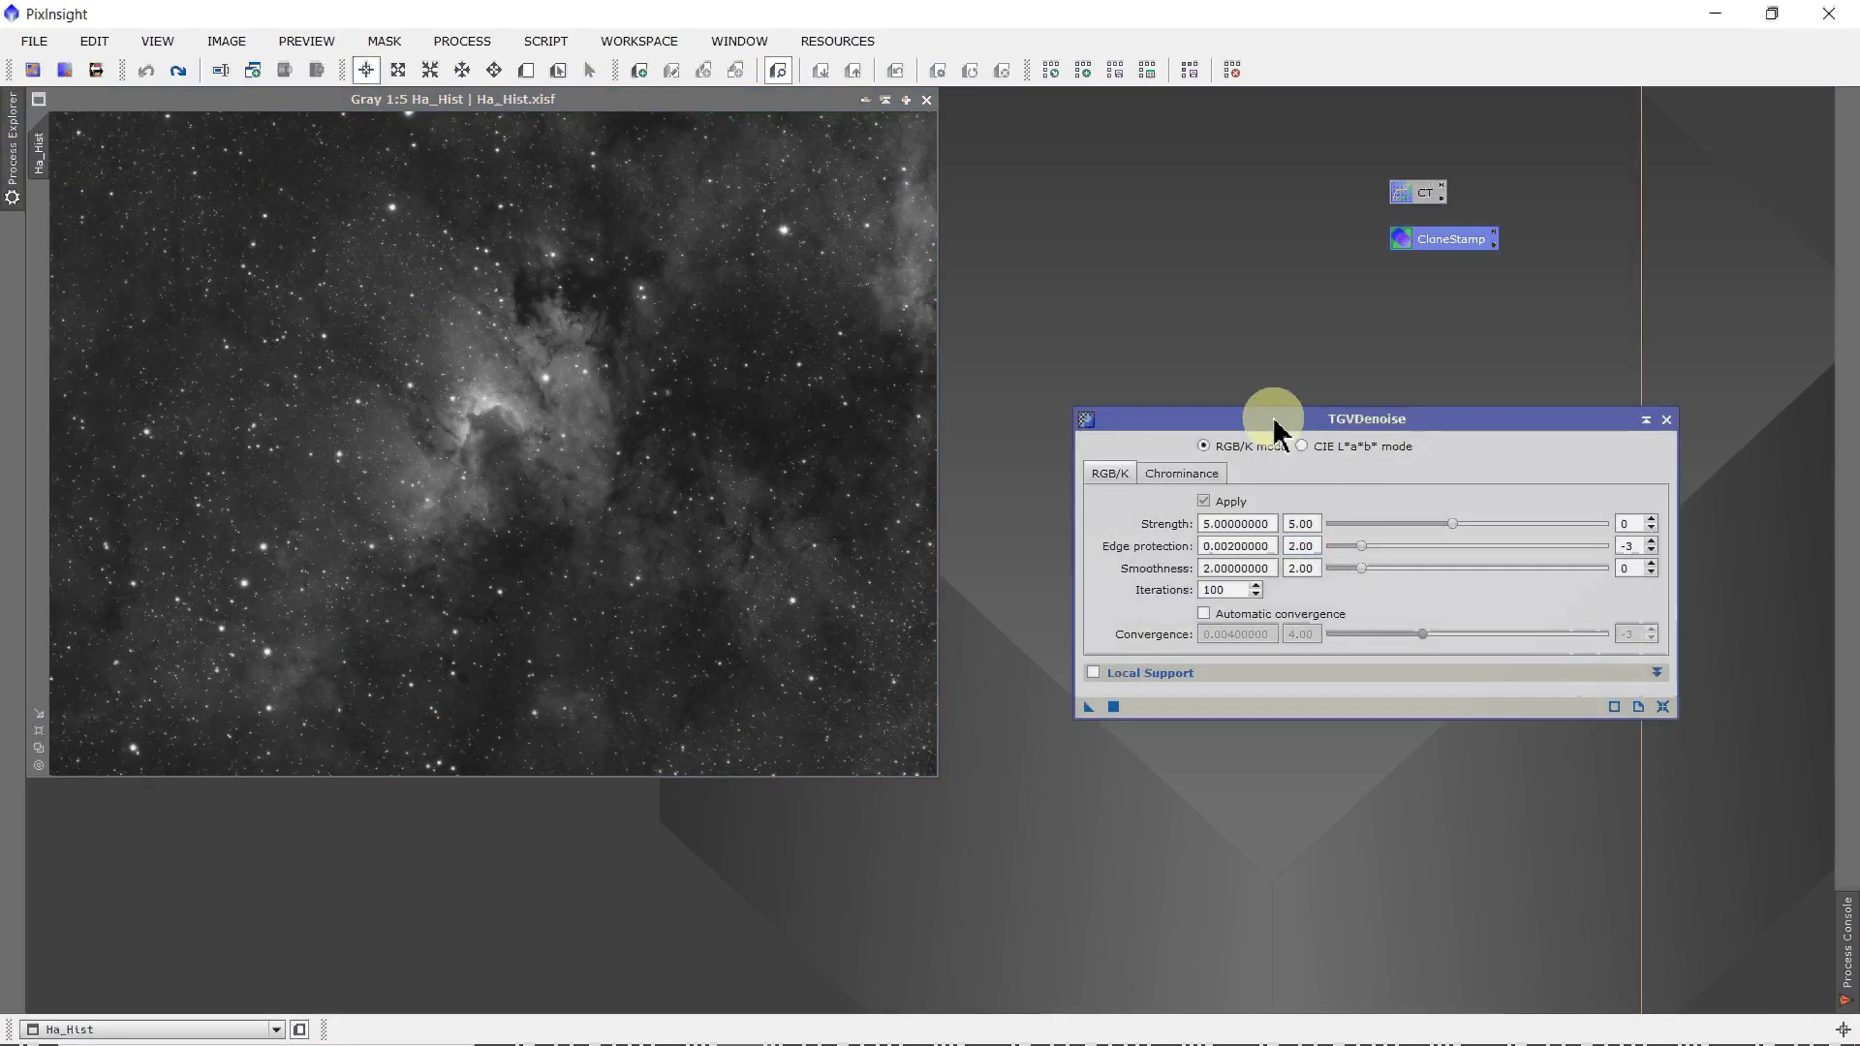
drag(1275, 427, 1256, 317)
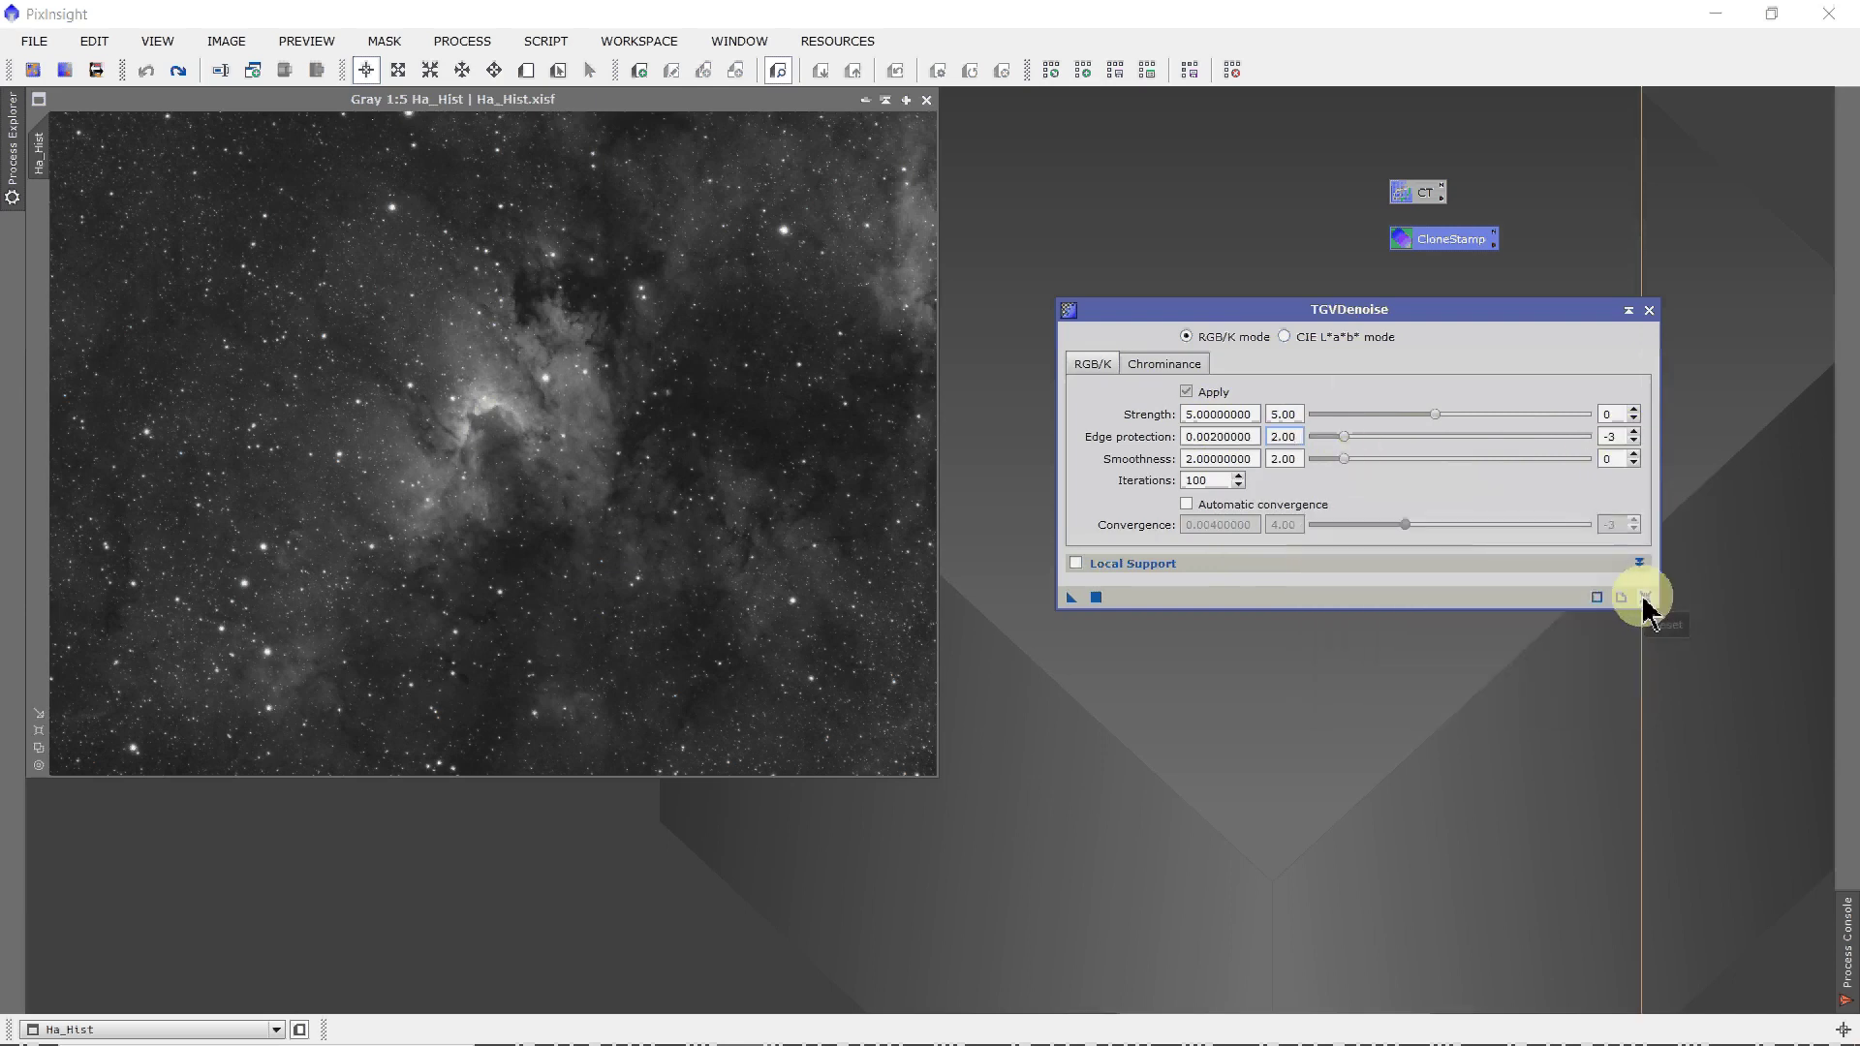
- Raise Edge protection to 4.95 and save TGVDenoise as a Process03 icon
click(1343, 436)
drag(1344, 435, 1433, 442)
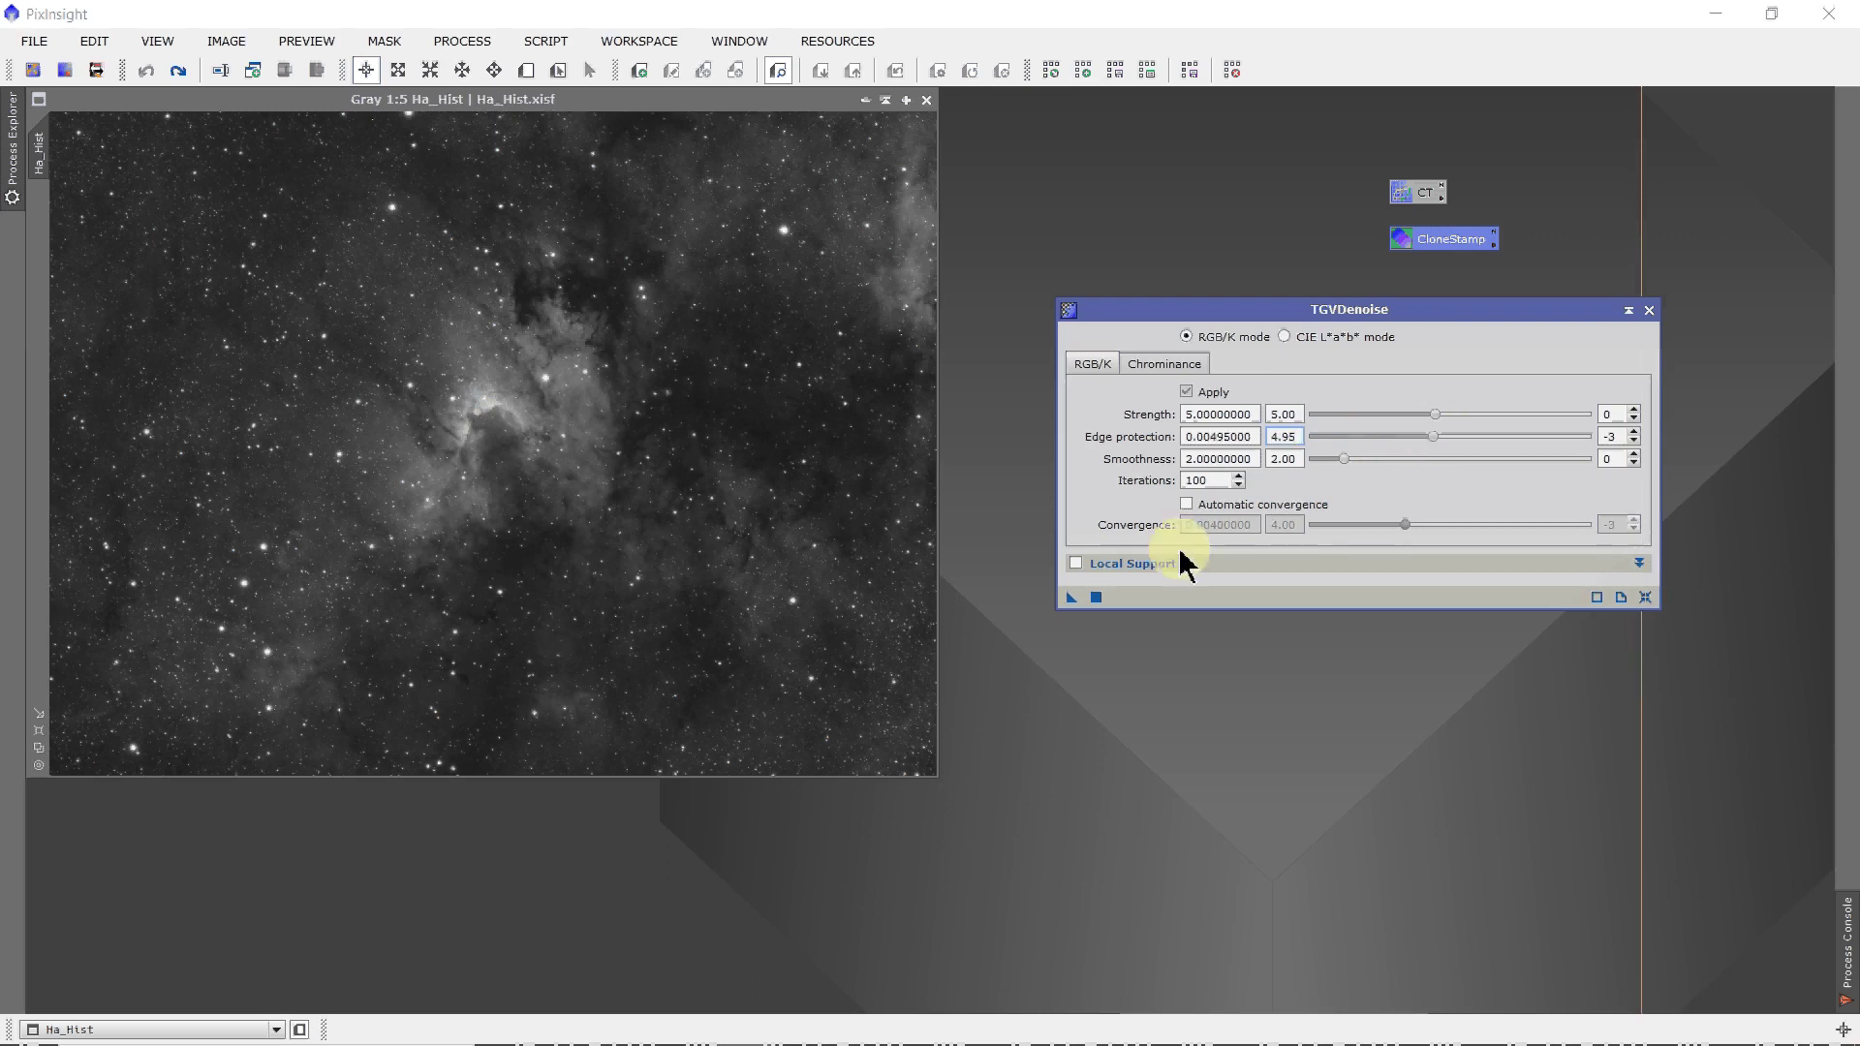
click(1097, 597)
drag(1070, 598, 1124, 797)
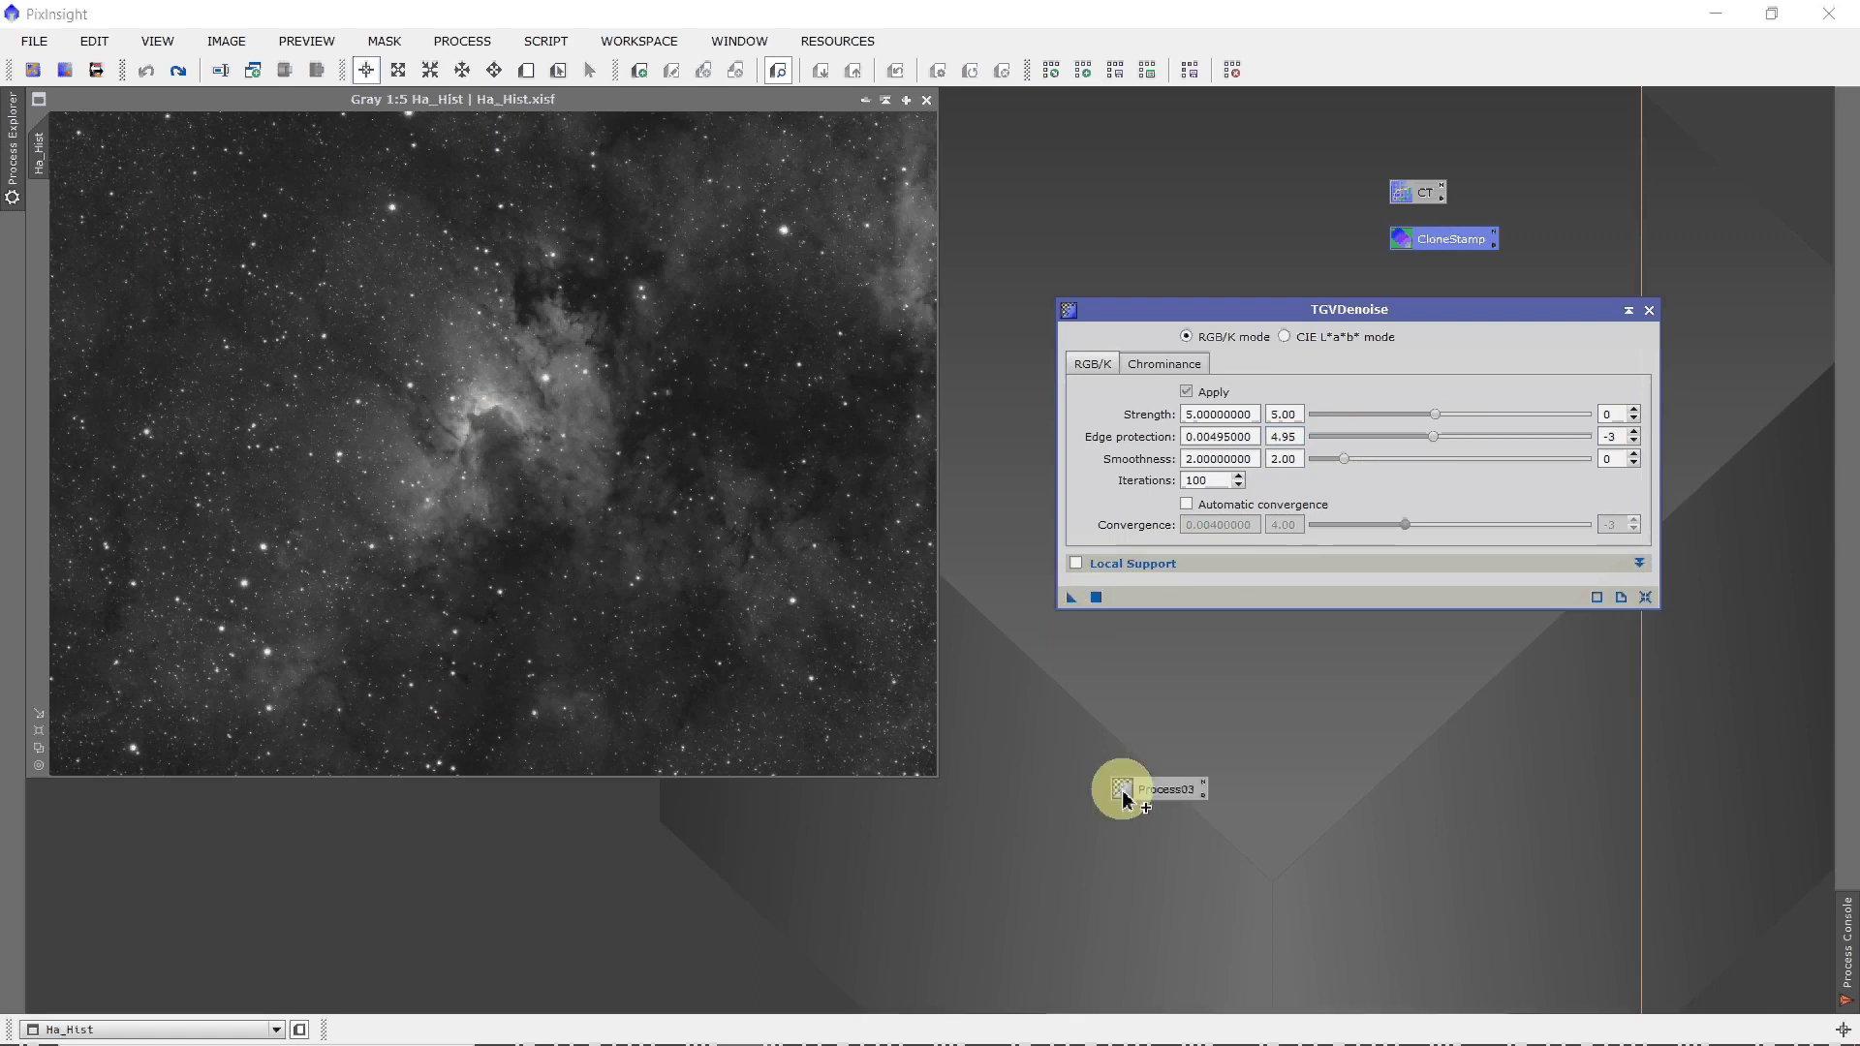
- Close TGVDenoise, place Process03 under CloneStamp, rename it TGV, and show its description
click(1649, 310)
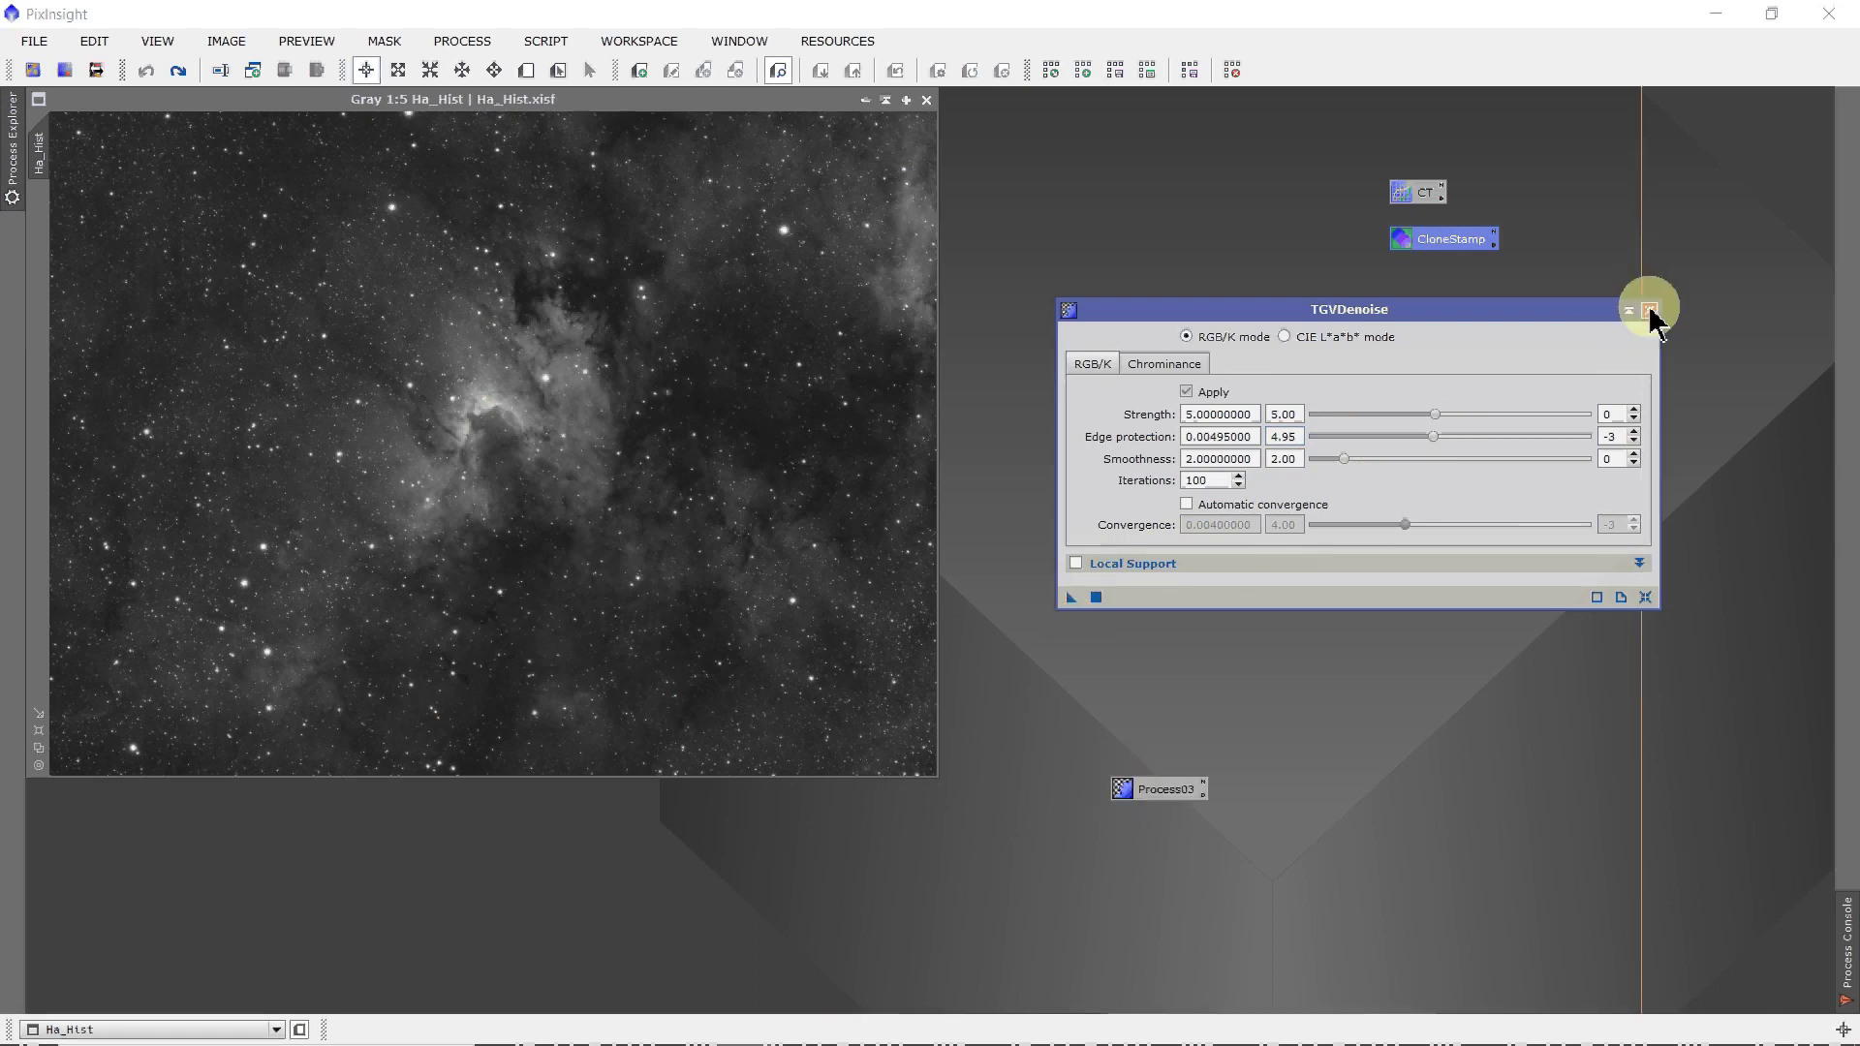
drag(1153, 791, 1428, 290)
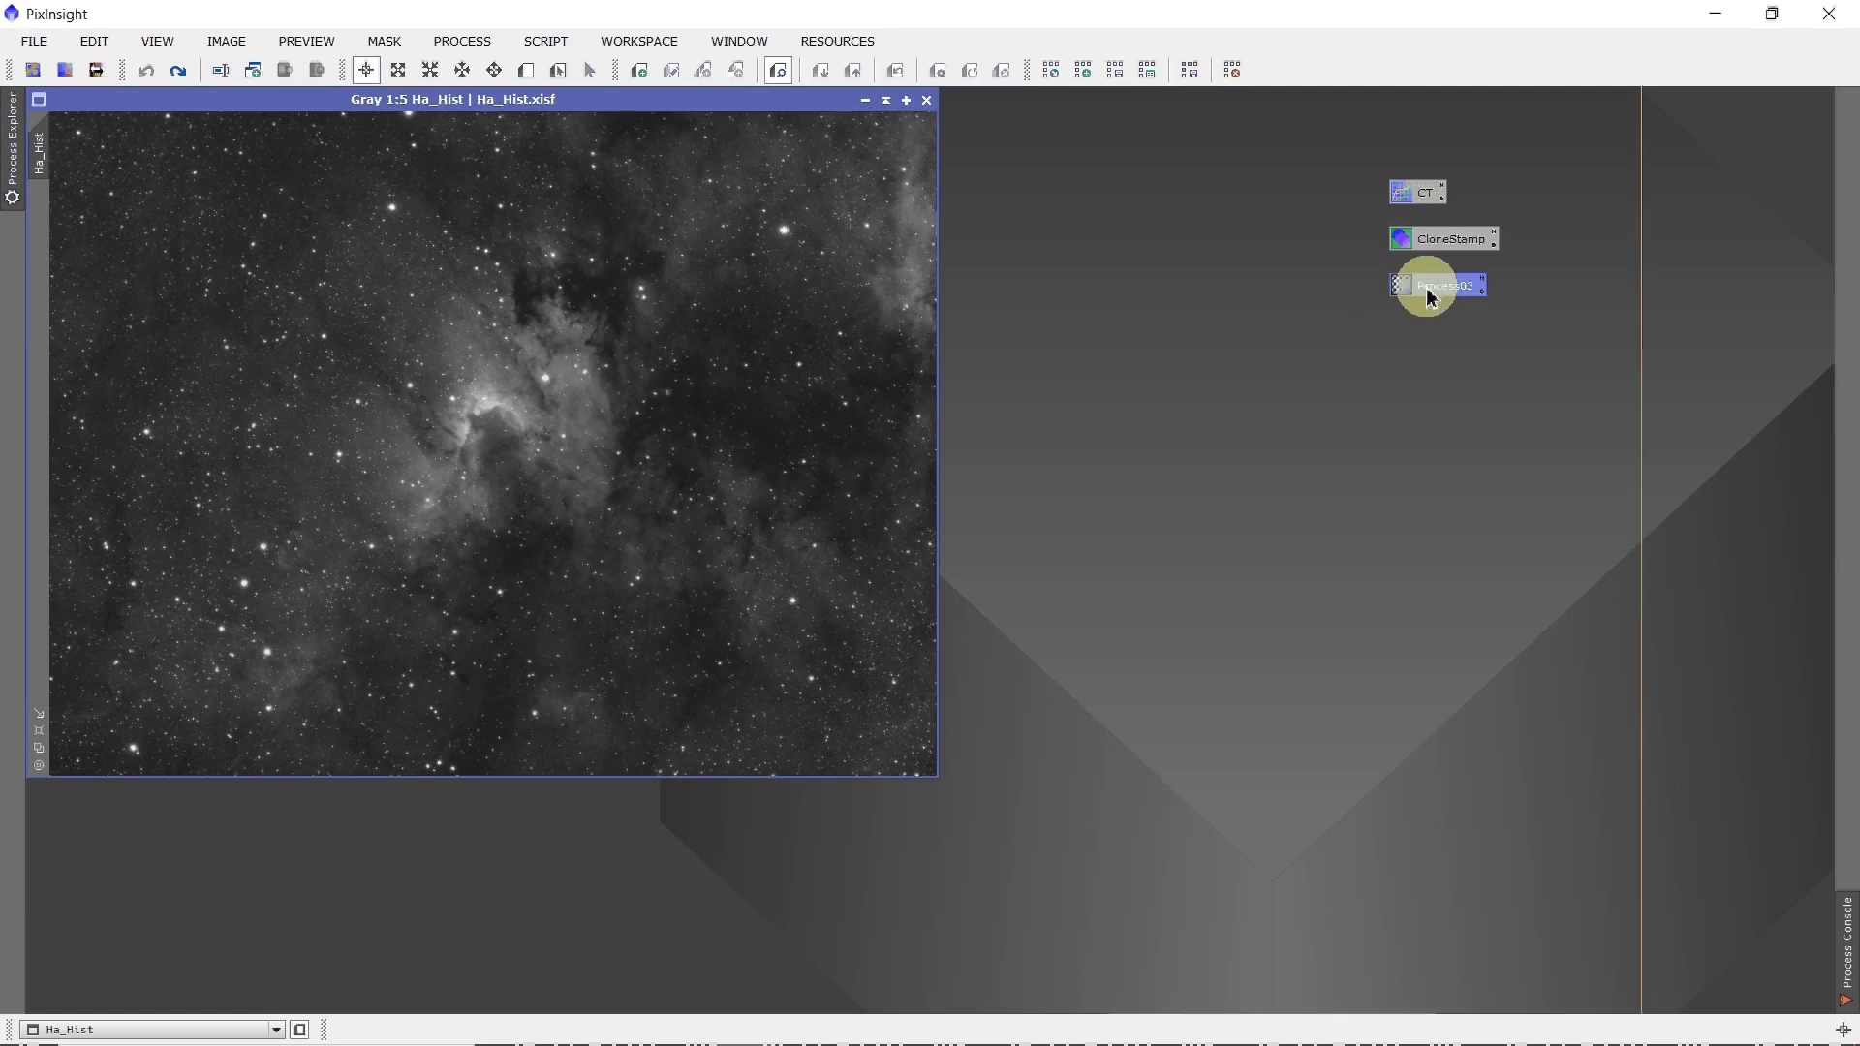
click(1482, 286)
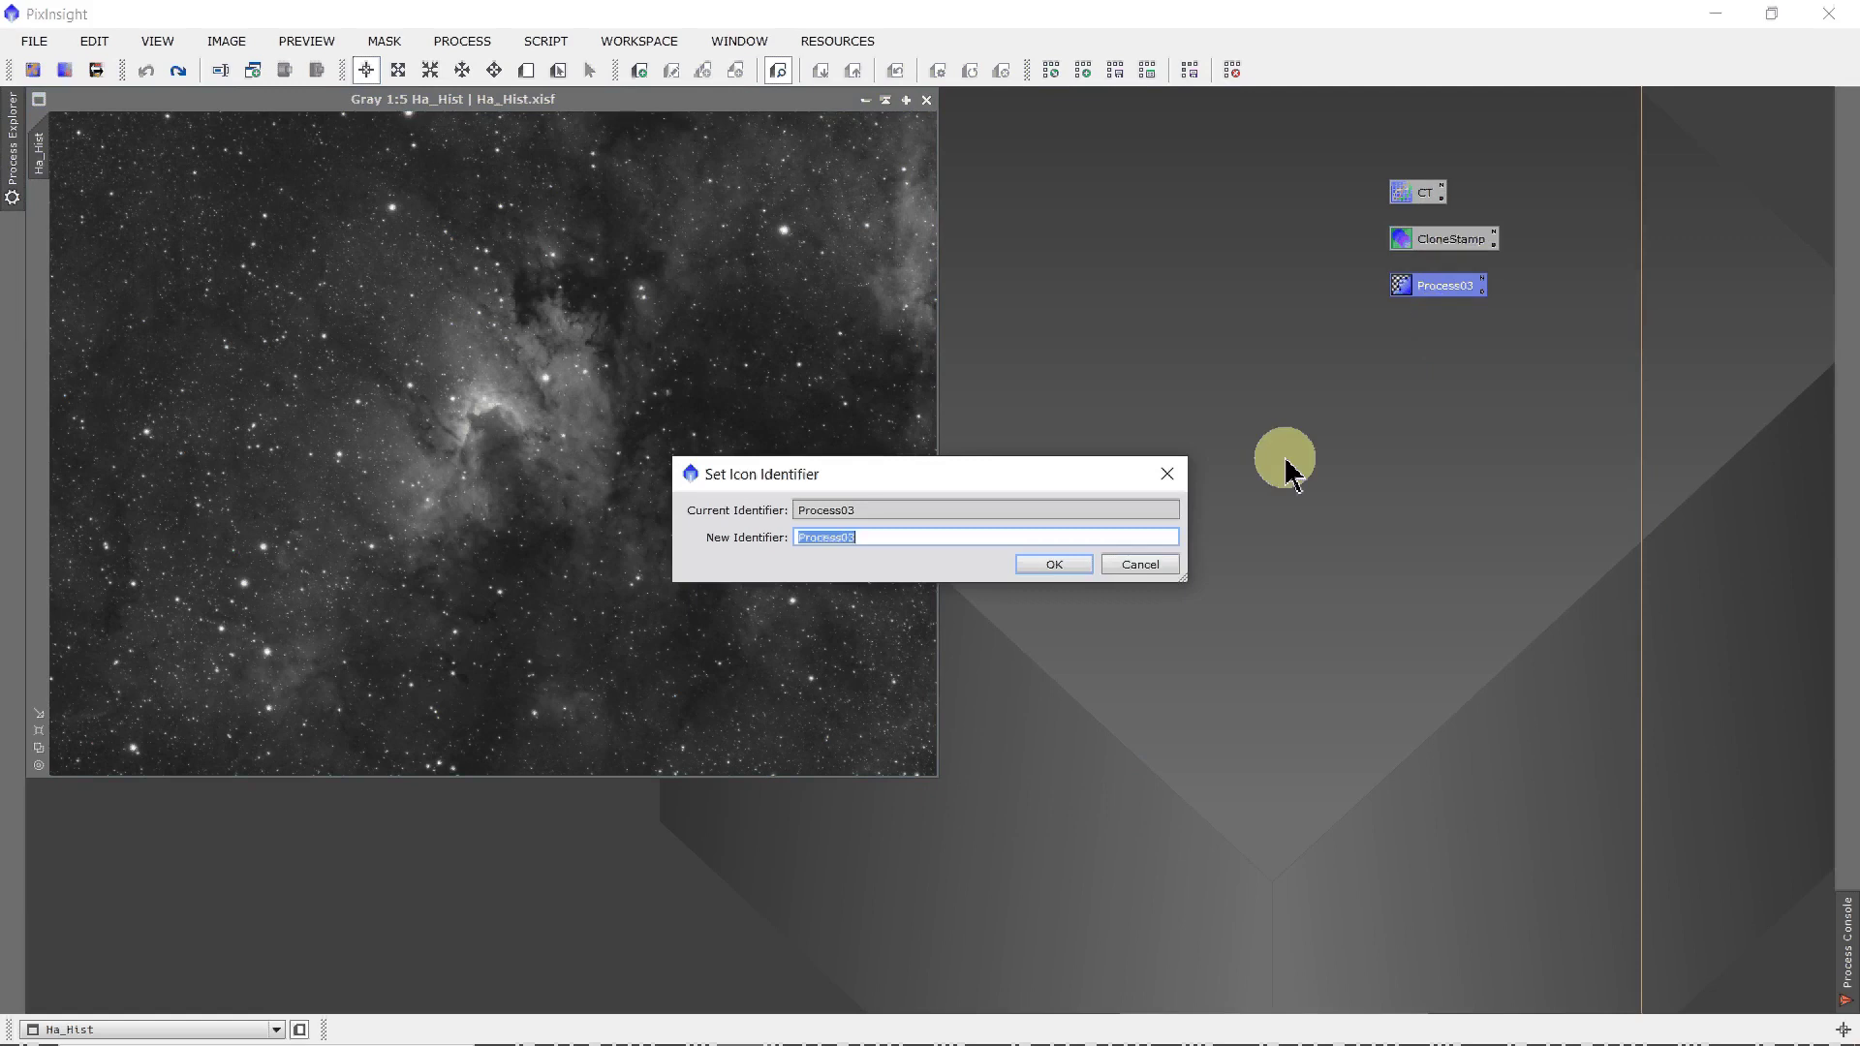
text(TGV)
key(Return)
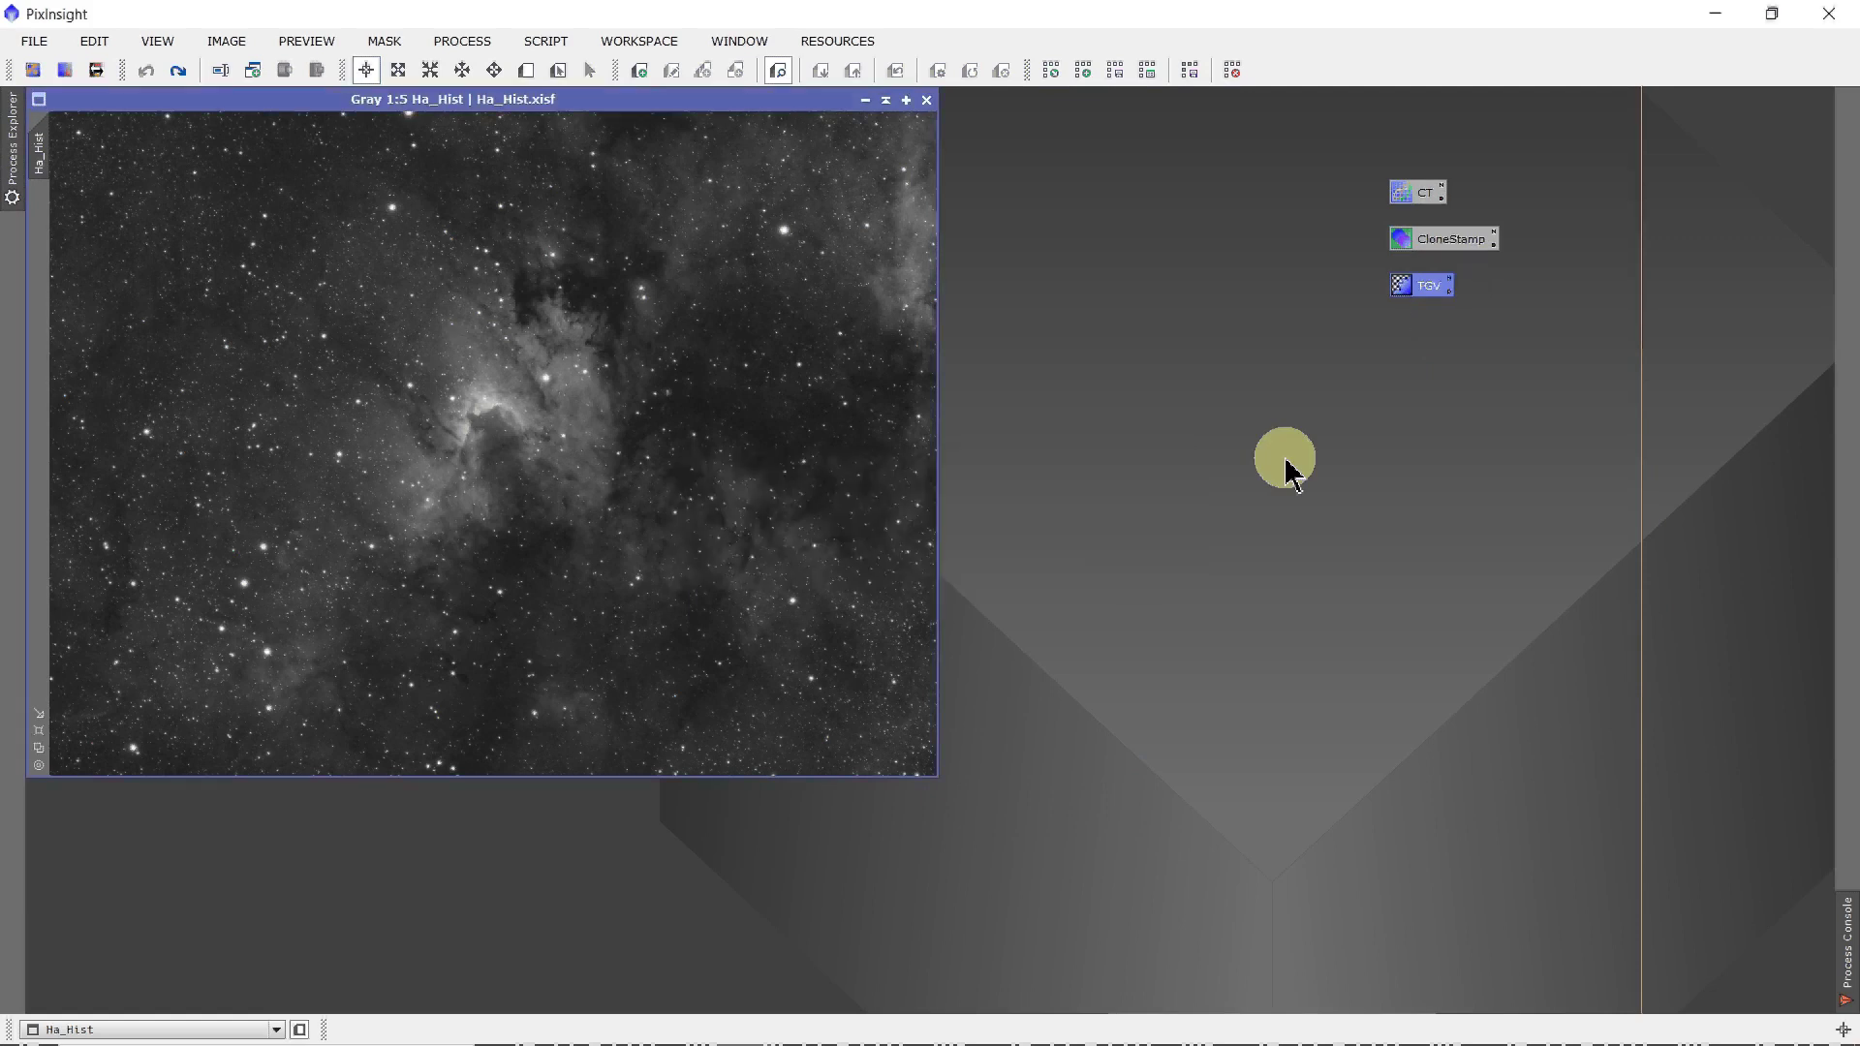
click(1449, 291)
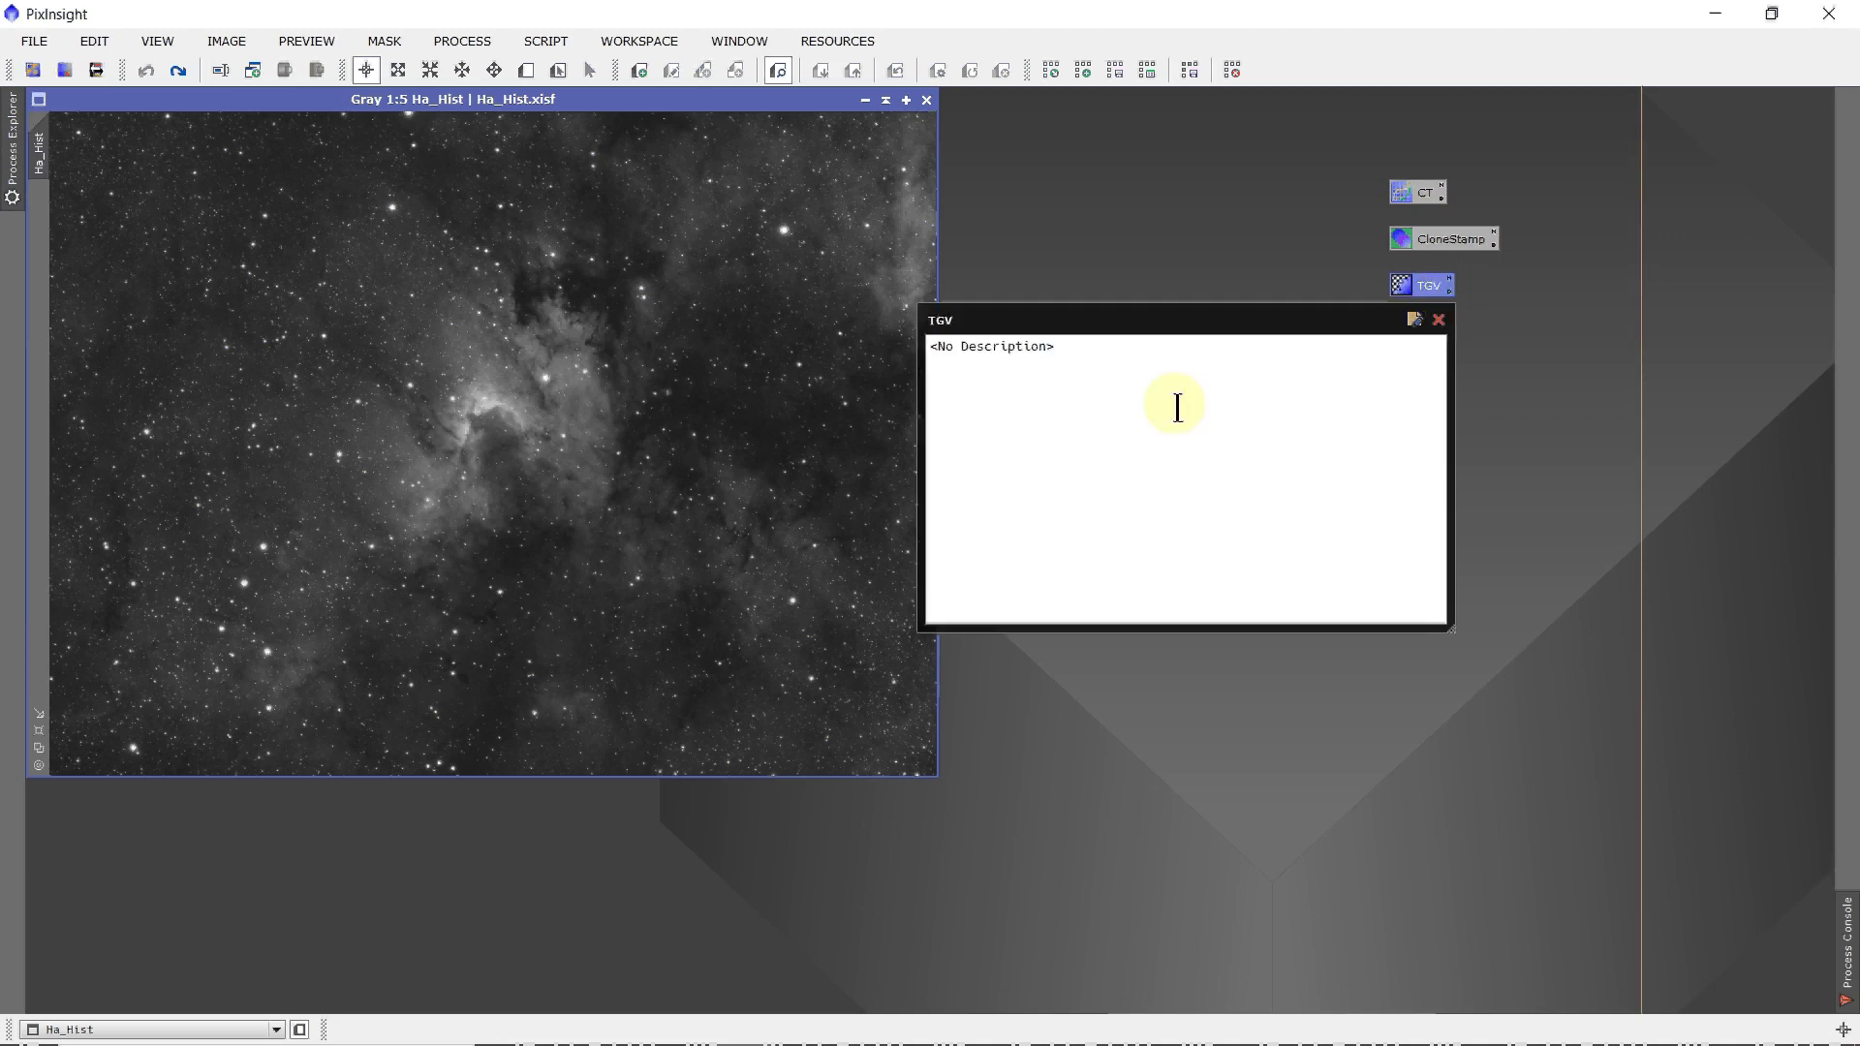
- Enter and commit 'Make sure to apply a mask first.' as the TGV icon's description
click(1414, 318)
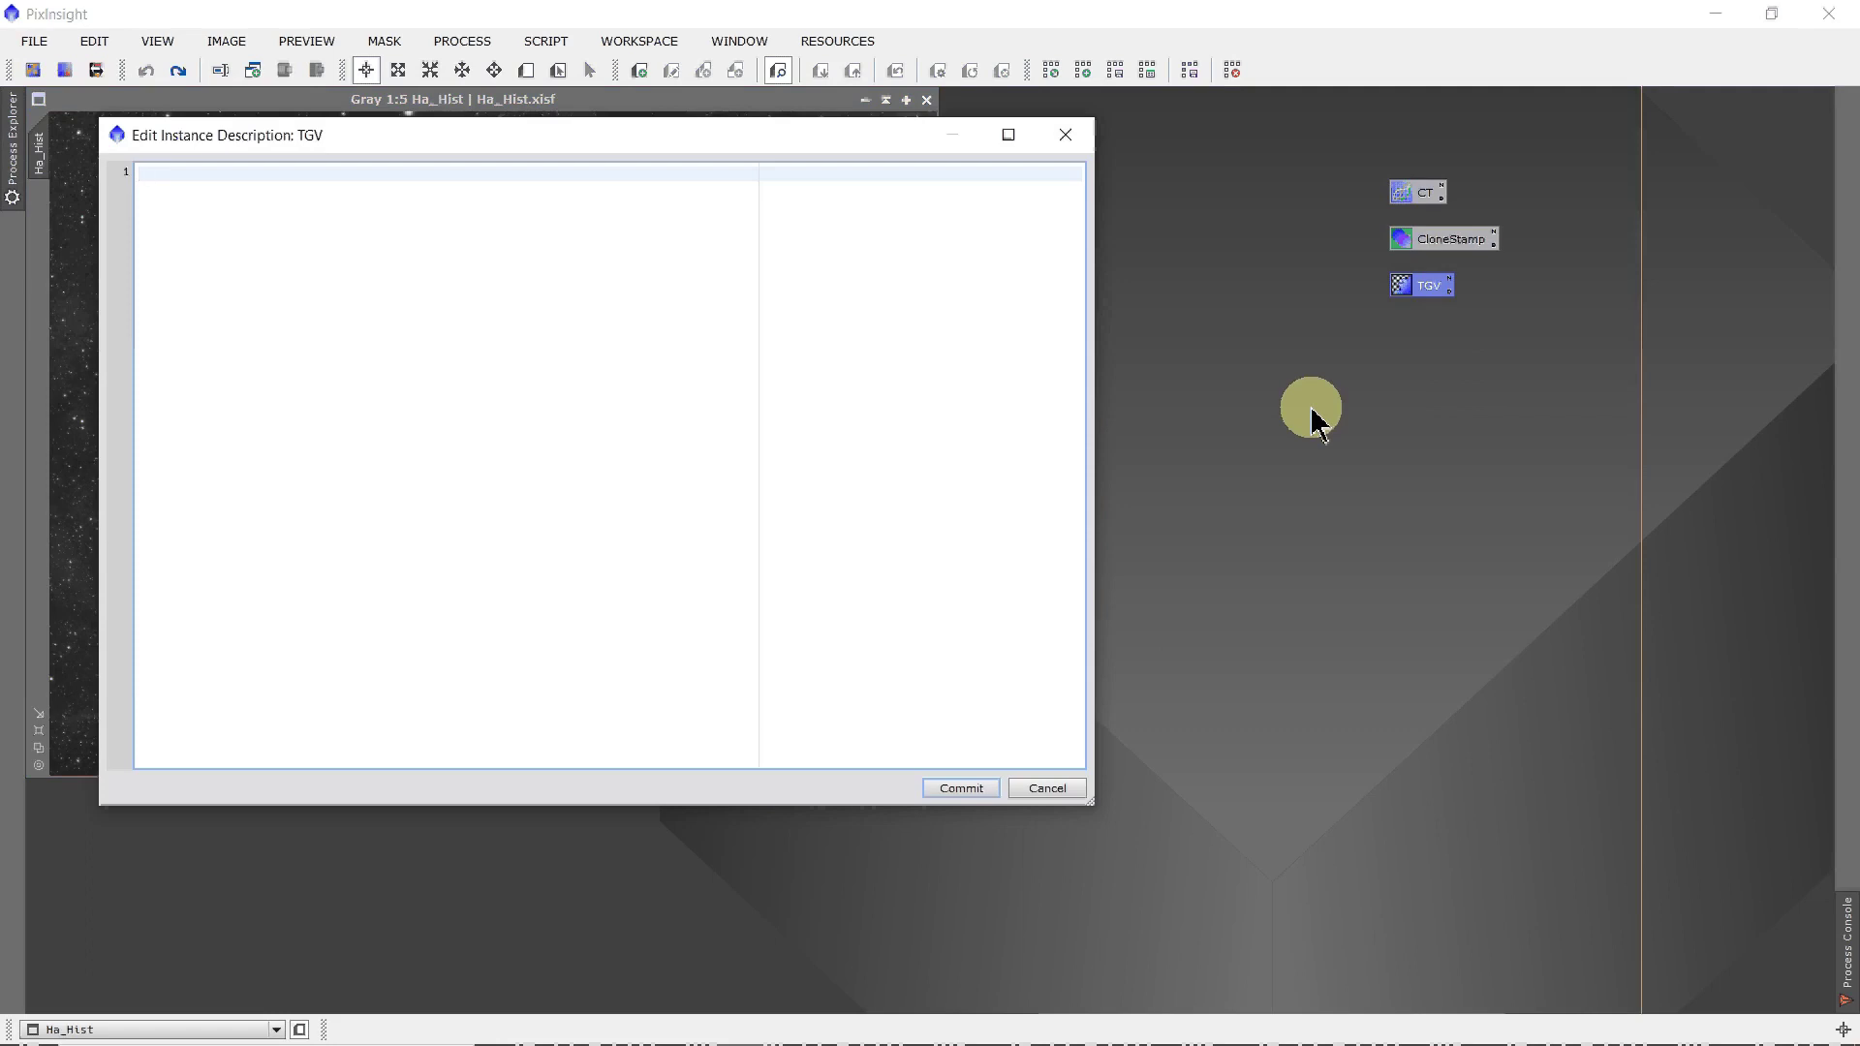
text(Make sure to apply a mask first.)
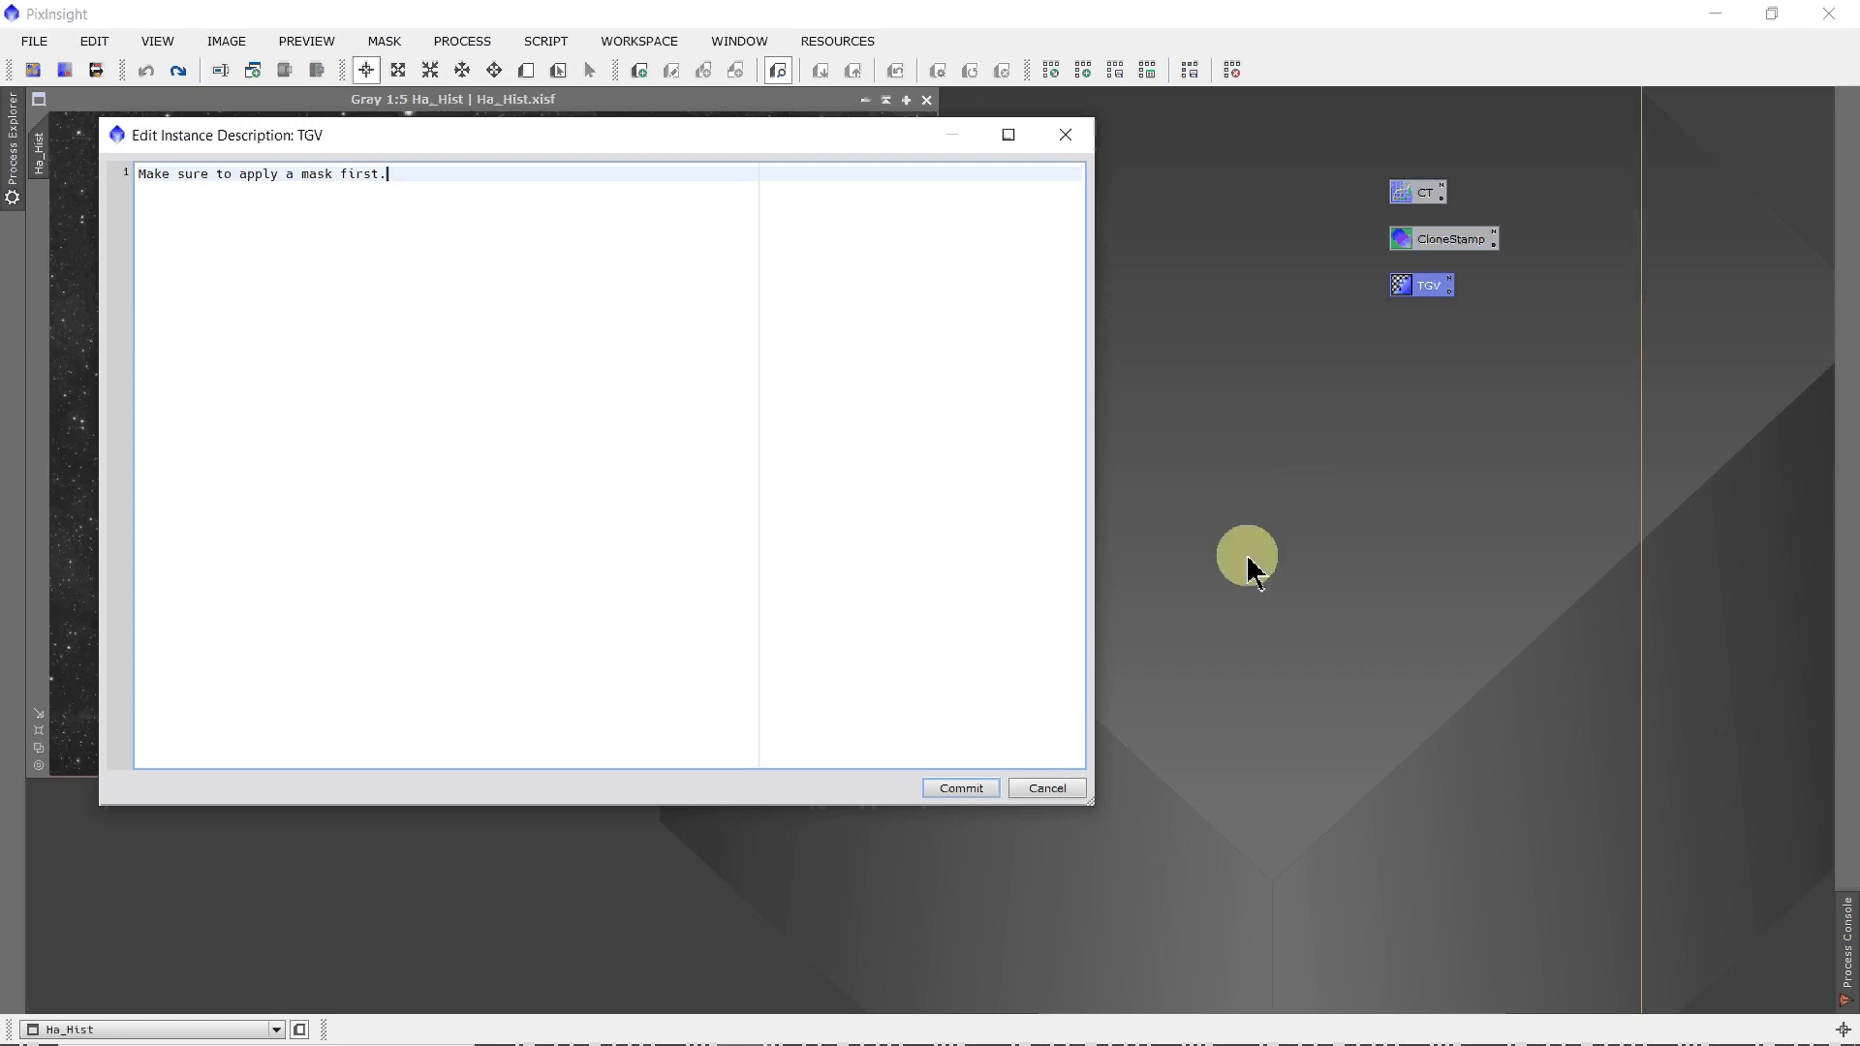
click(957, 790)
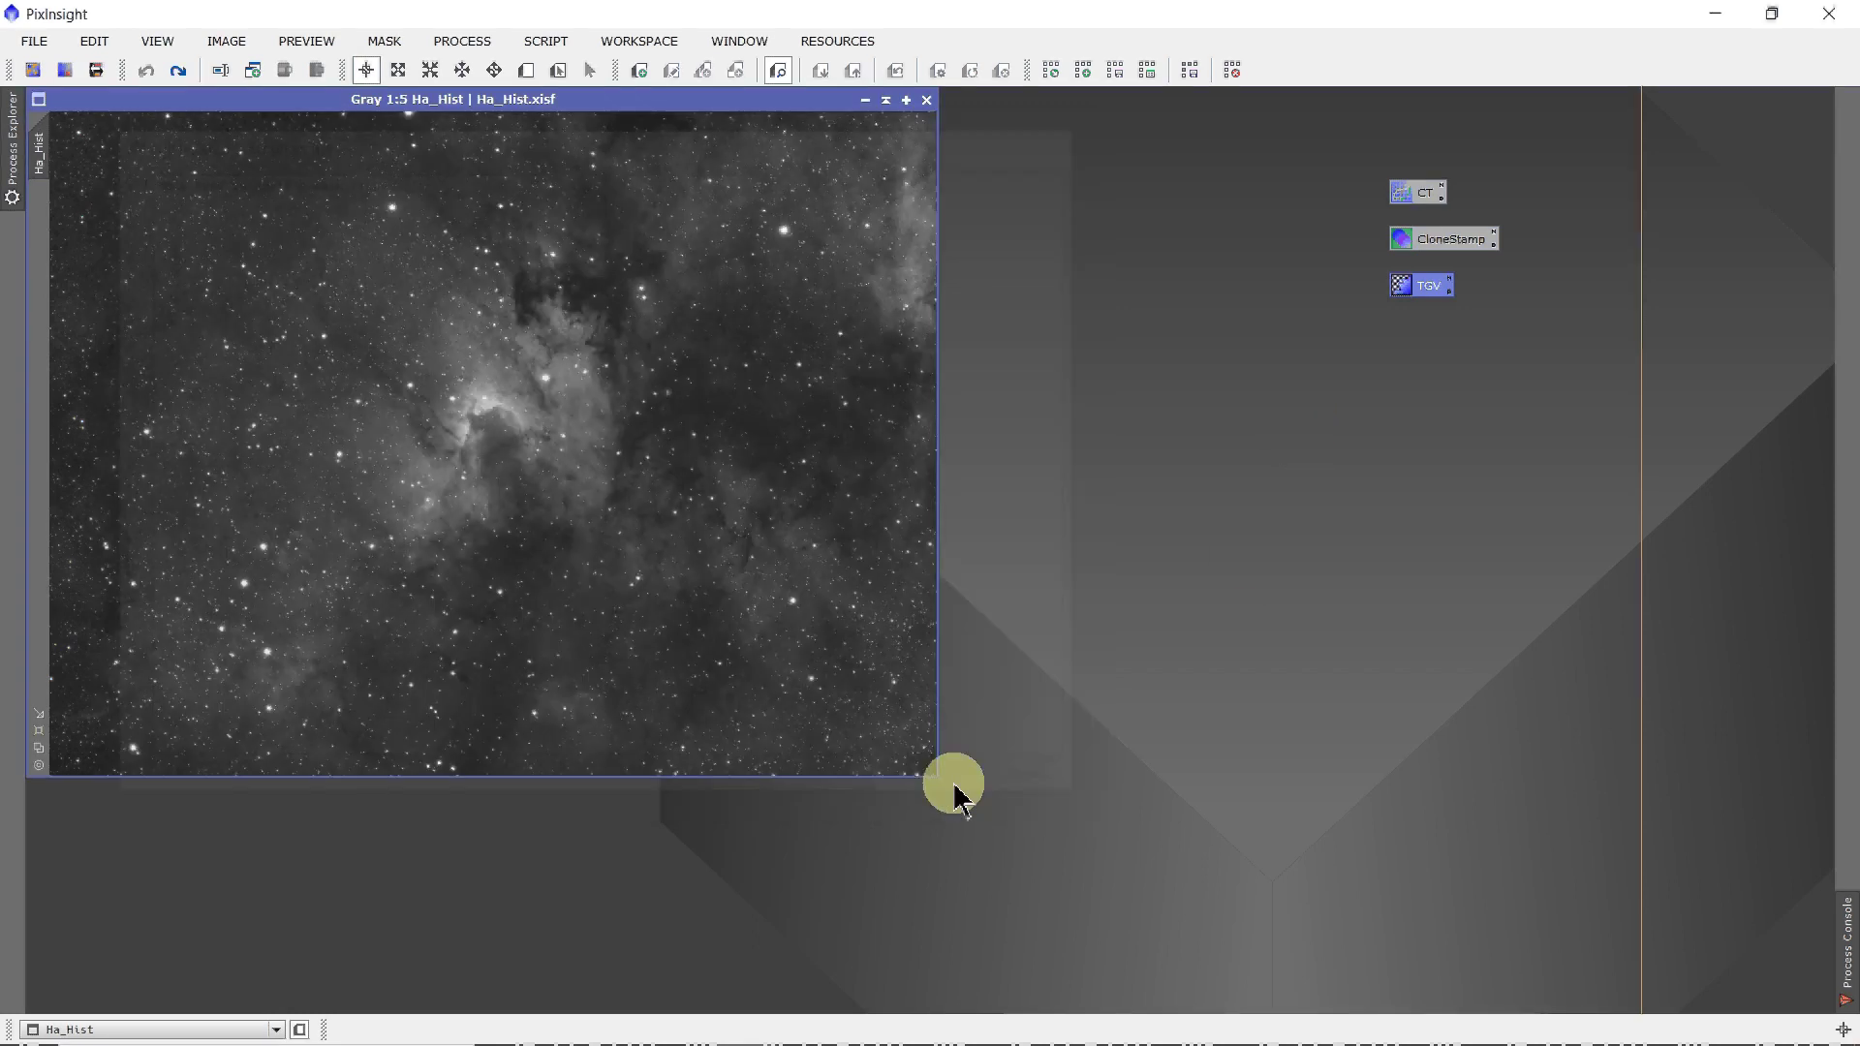
- Reopen TGV's TGVDenoise, lower Edge protection to 3.00, and drag the new instance onto TGV
double_click(1424, 286)
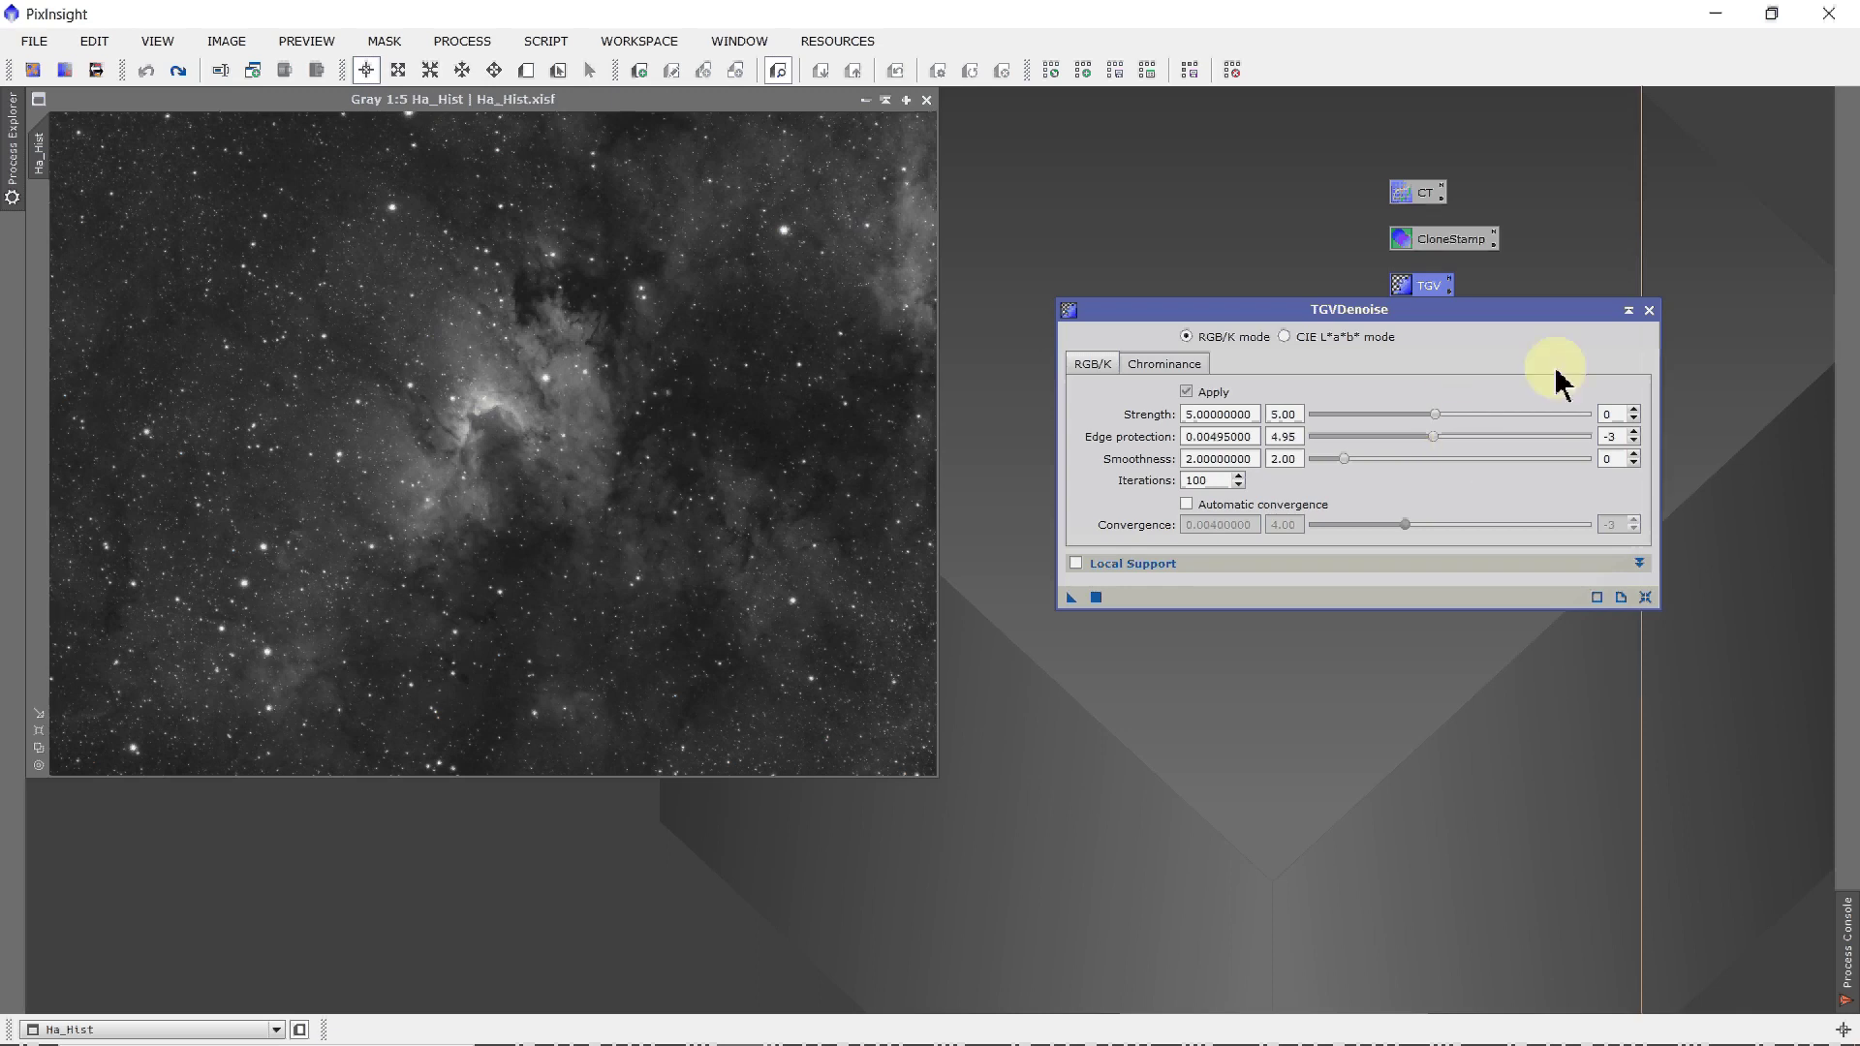
click(1649, 311)
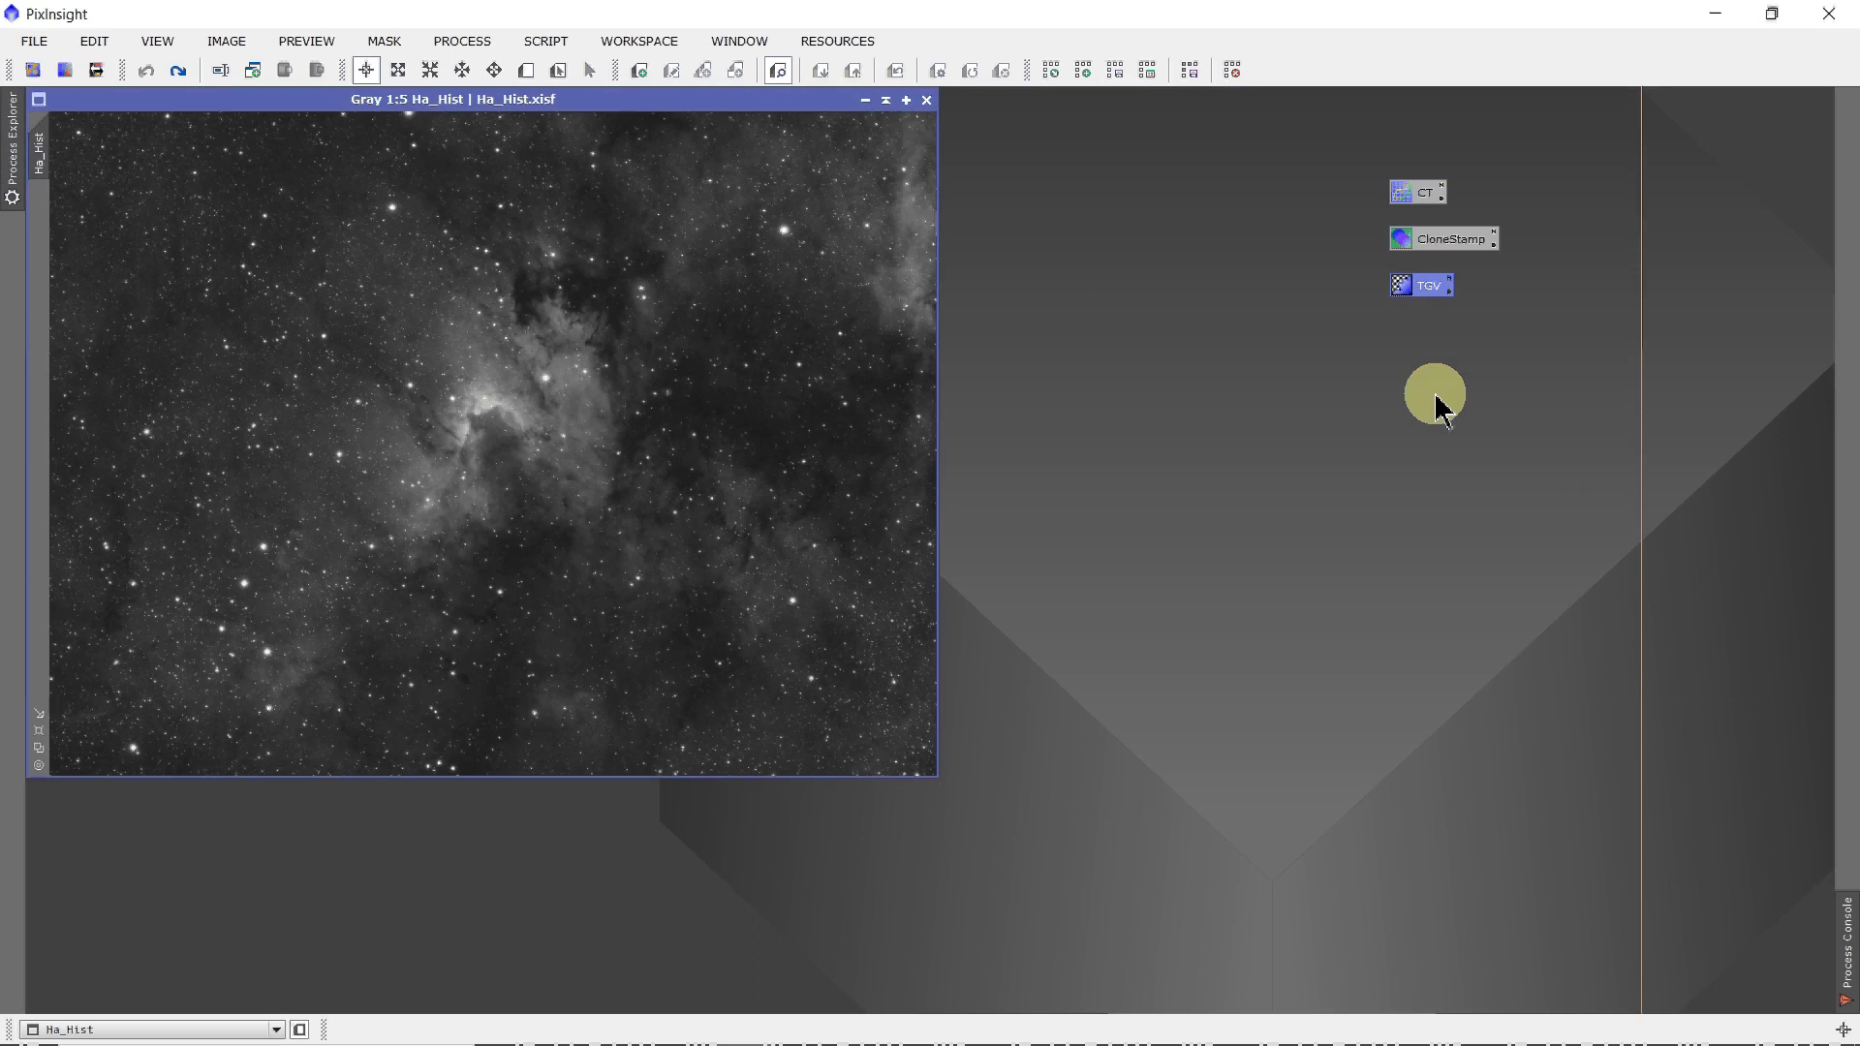
double_click(1429, 290)
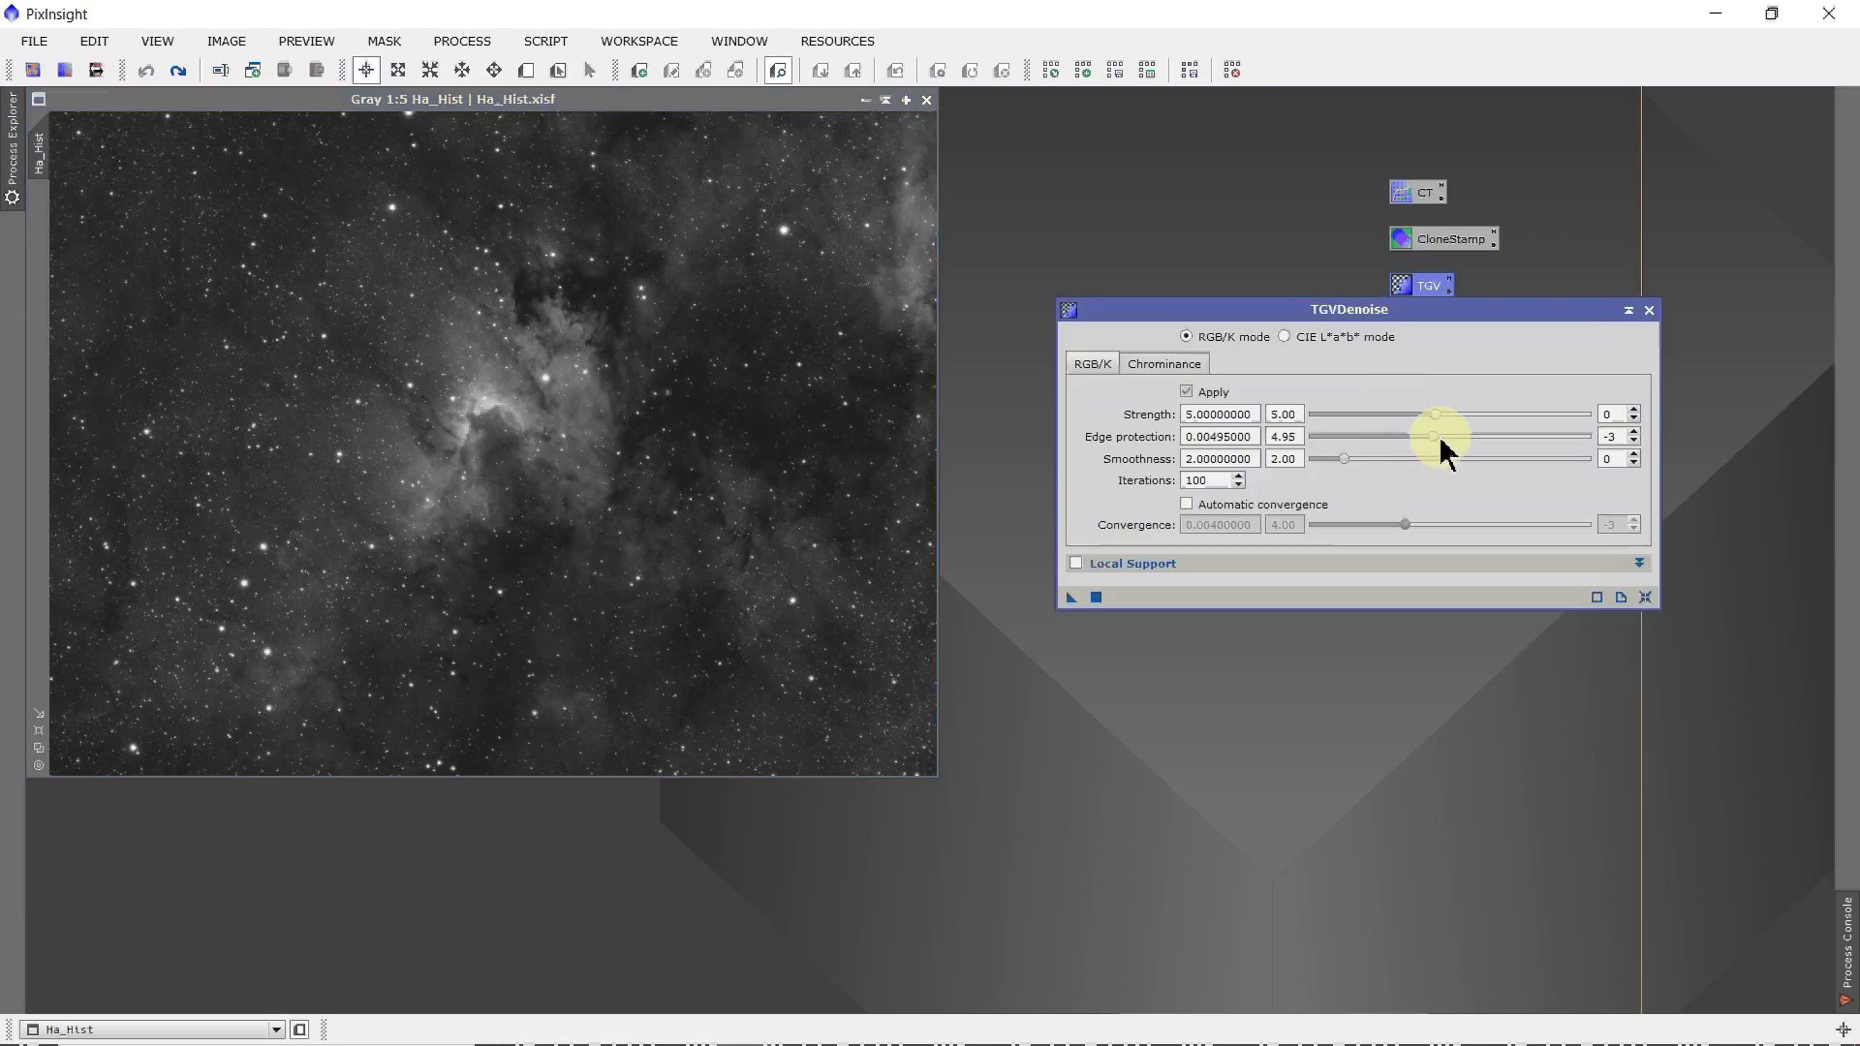
drag(1433, 438, 1373, 438)
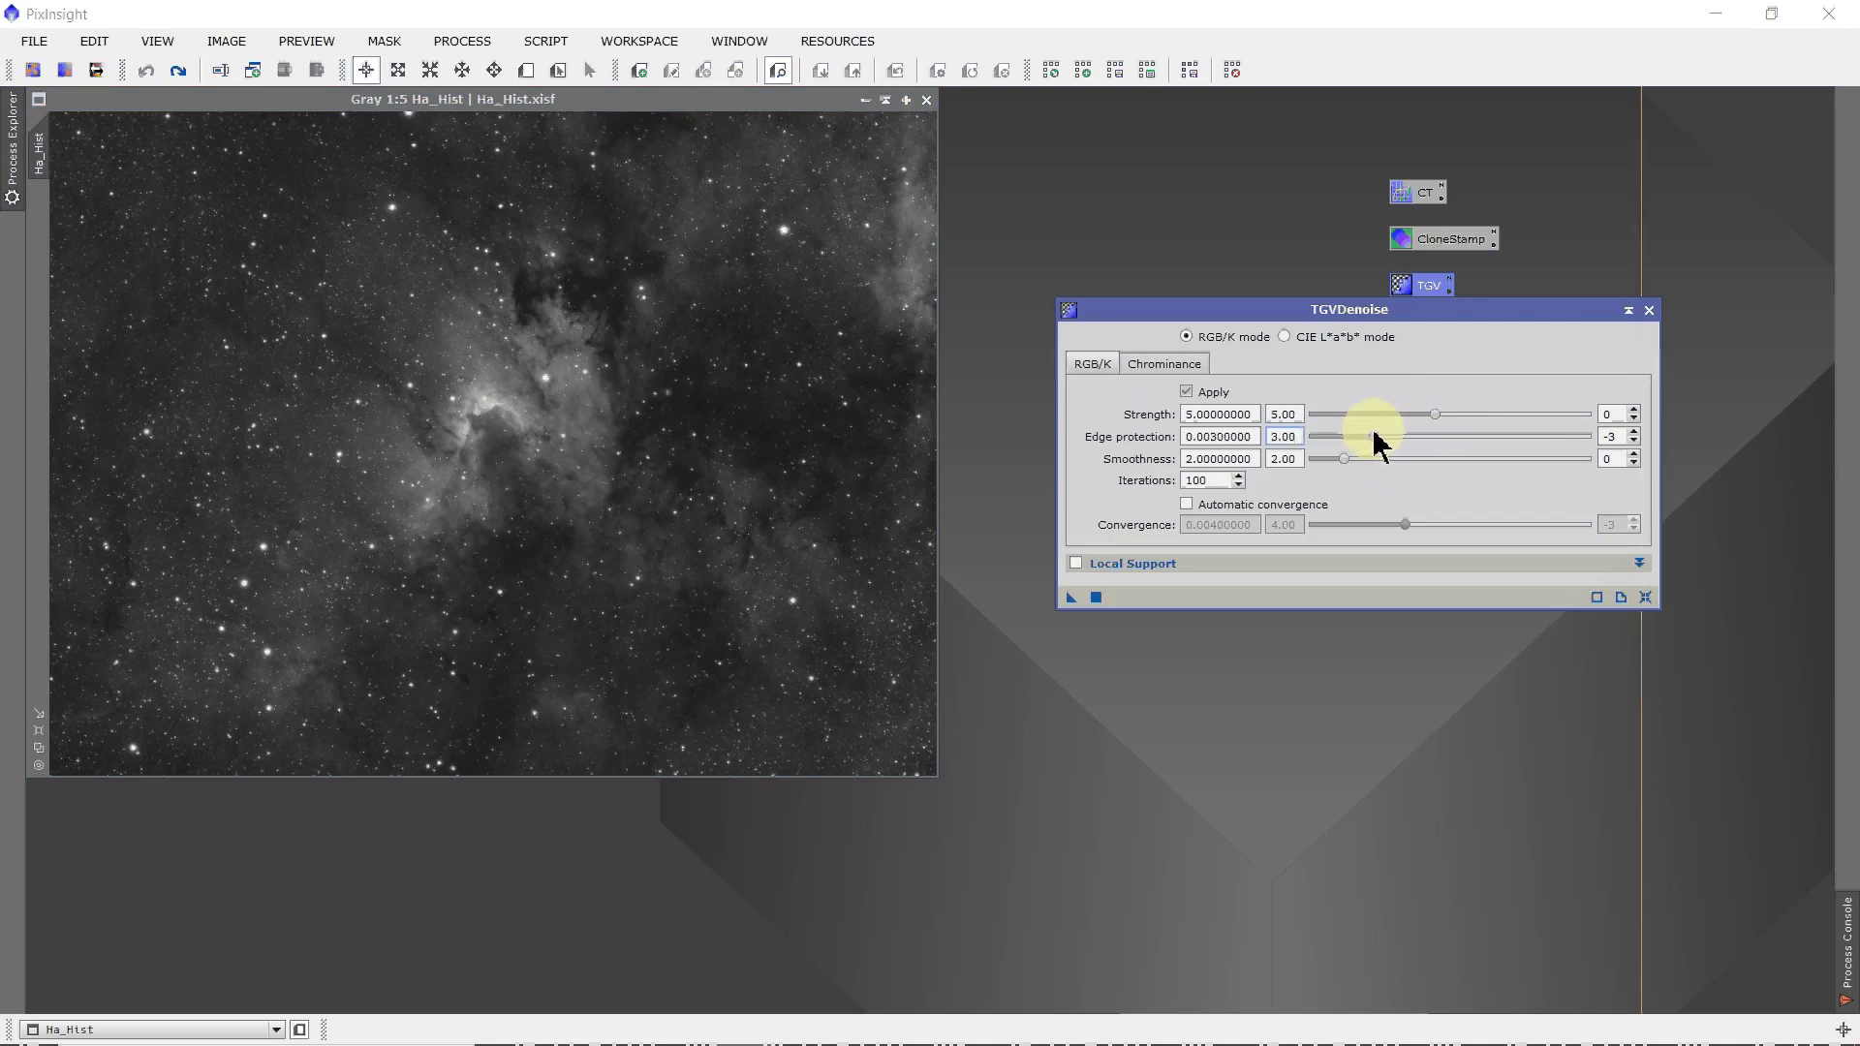
drag(1245, 311, 1253, 407)
drag(1087, 707, 1425, 294)
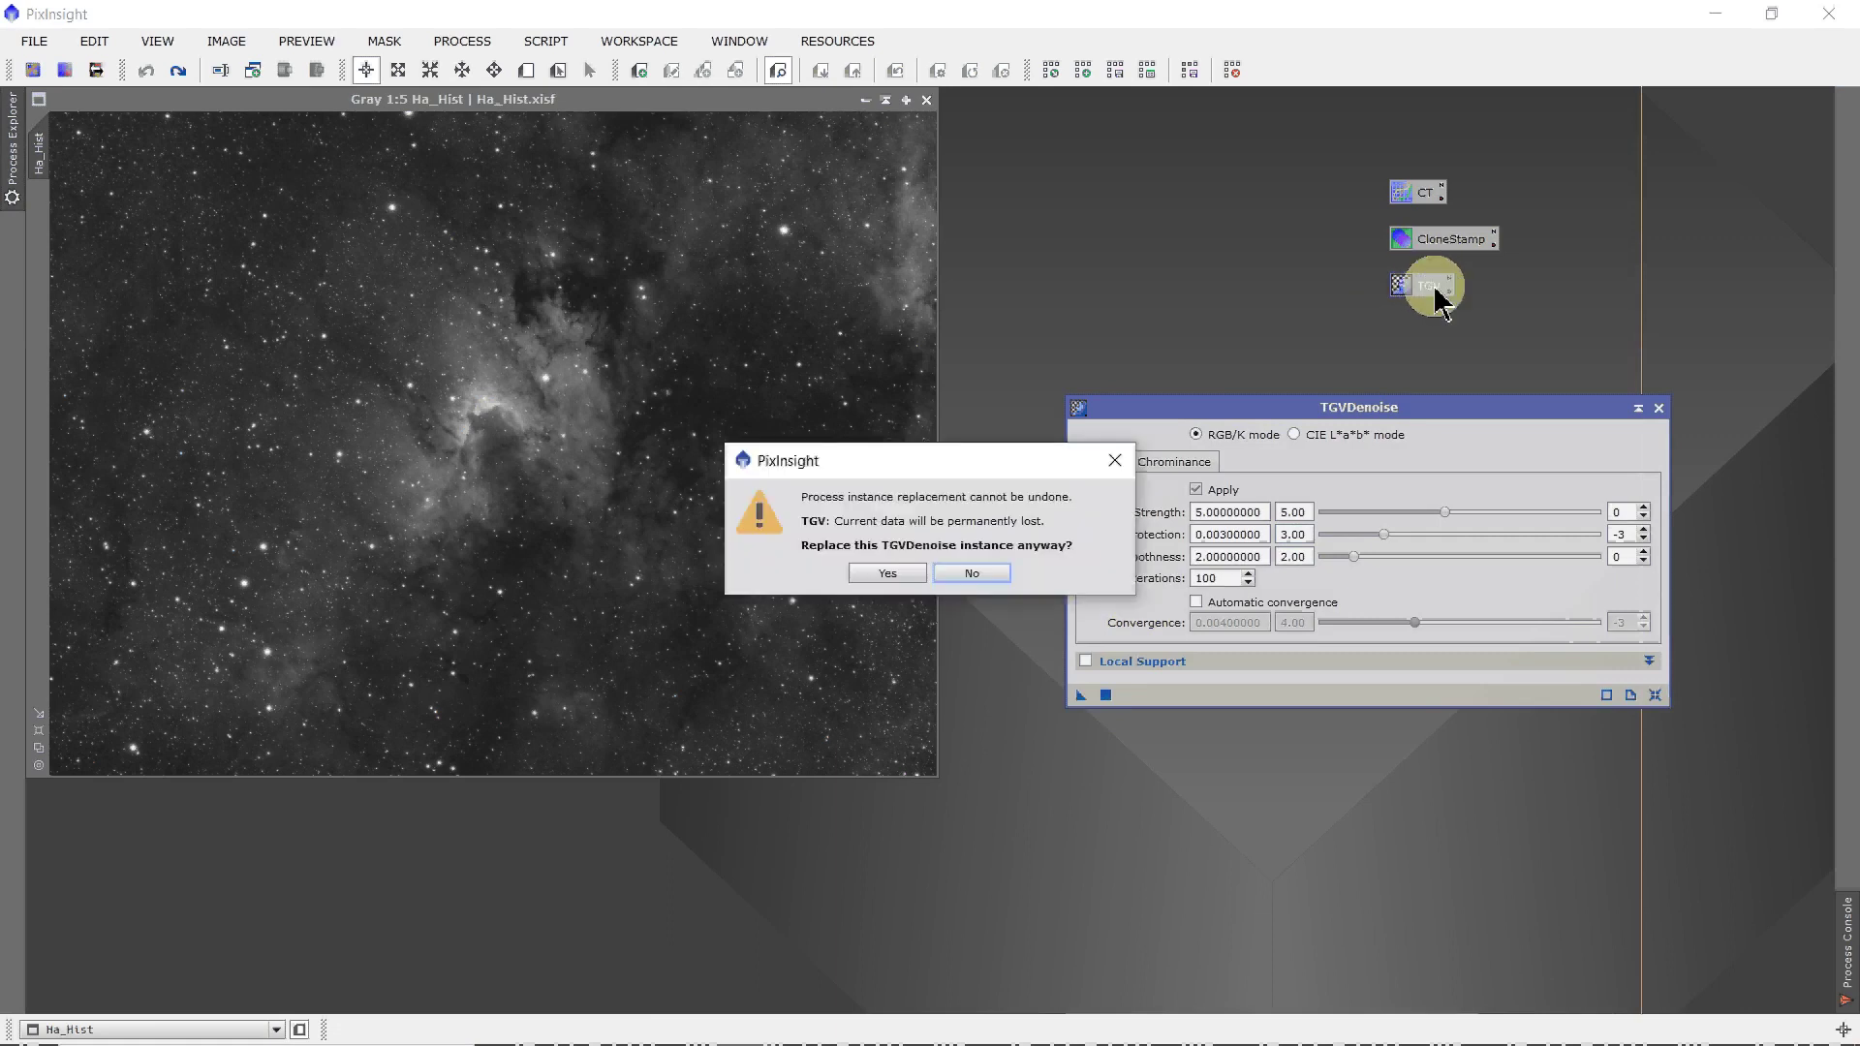
- Replace TGV's stored settings while preserving its description, then reopen TGV to verify them
click(885, 579)
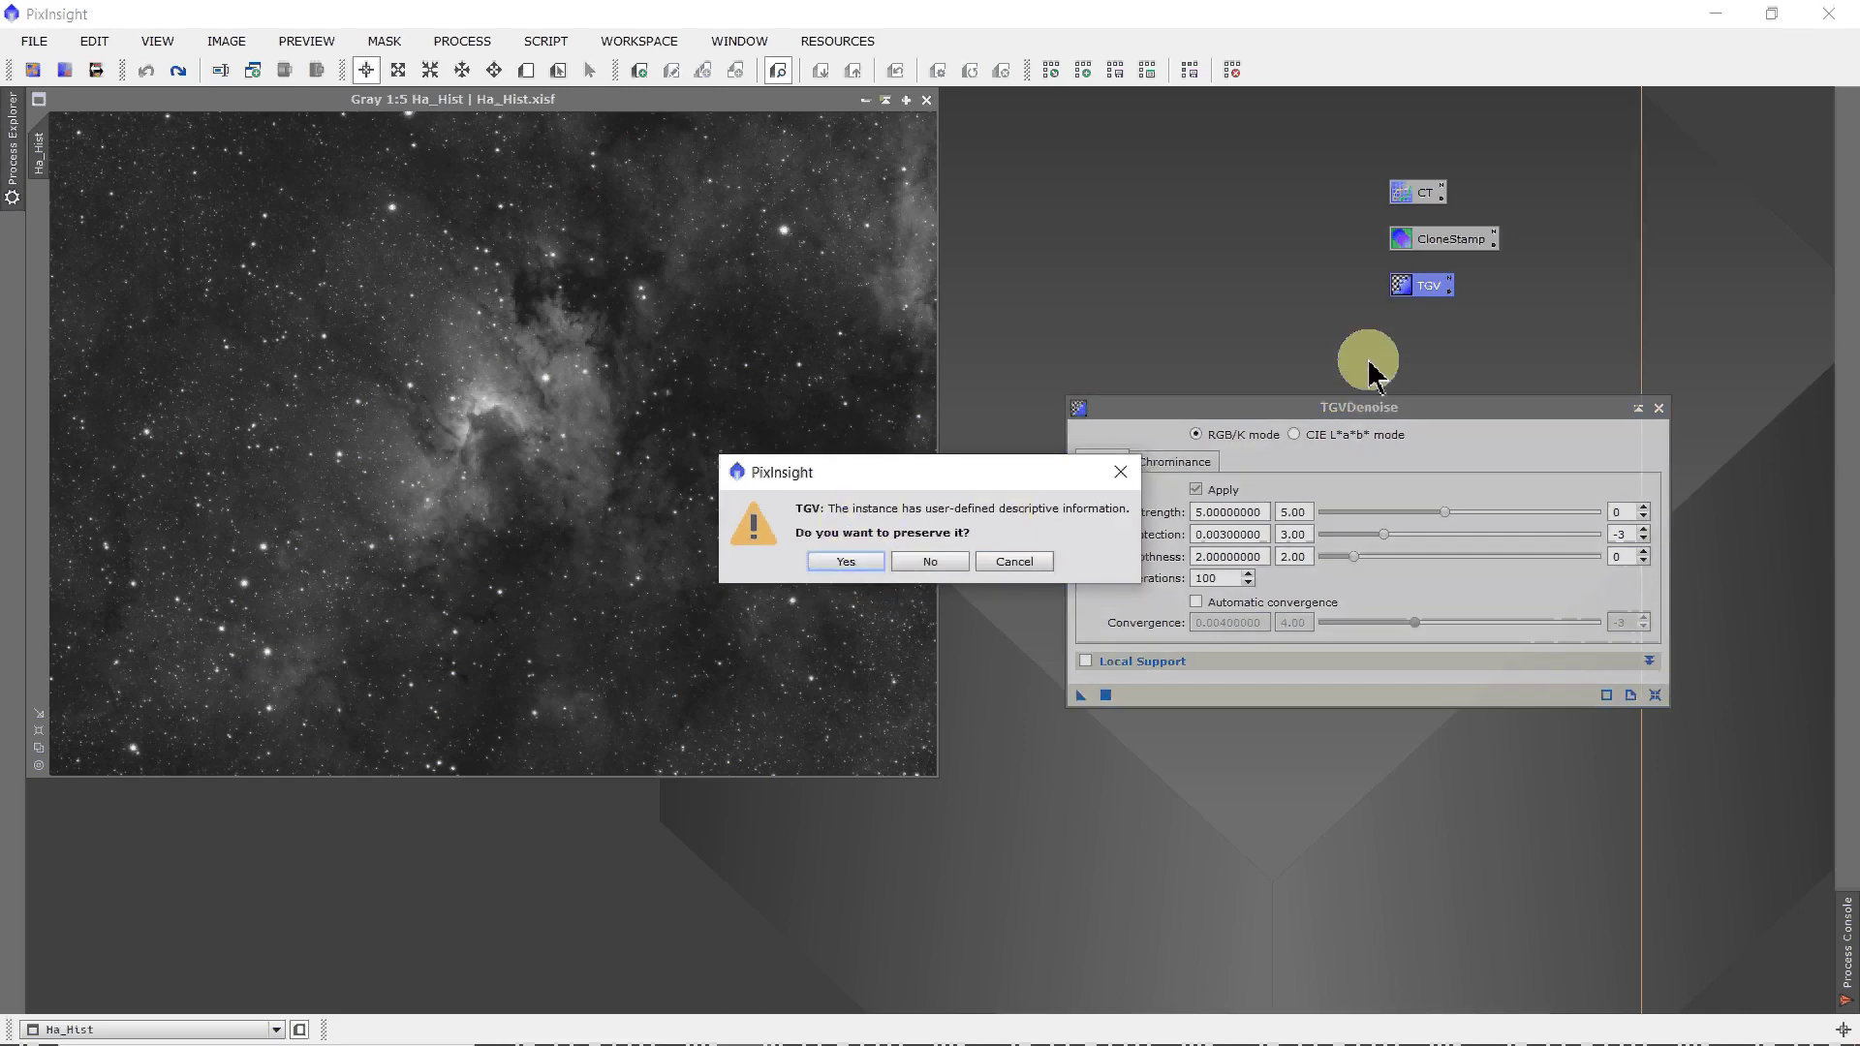
click(852, 559)
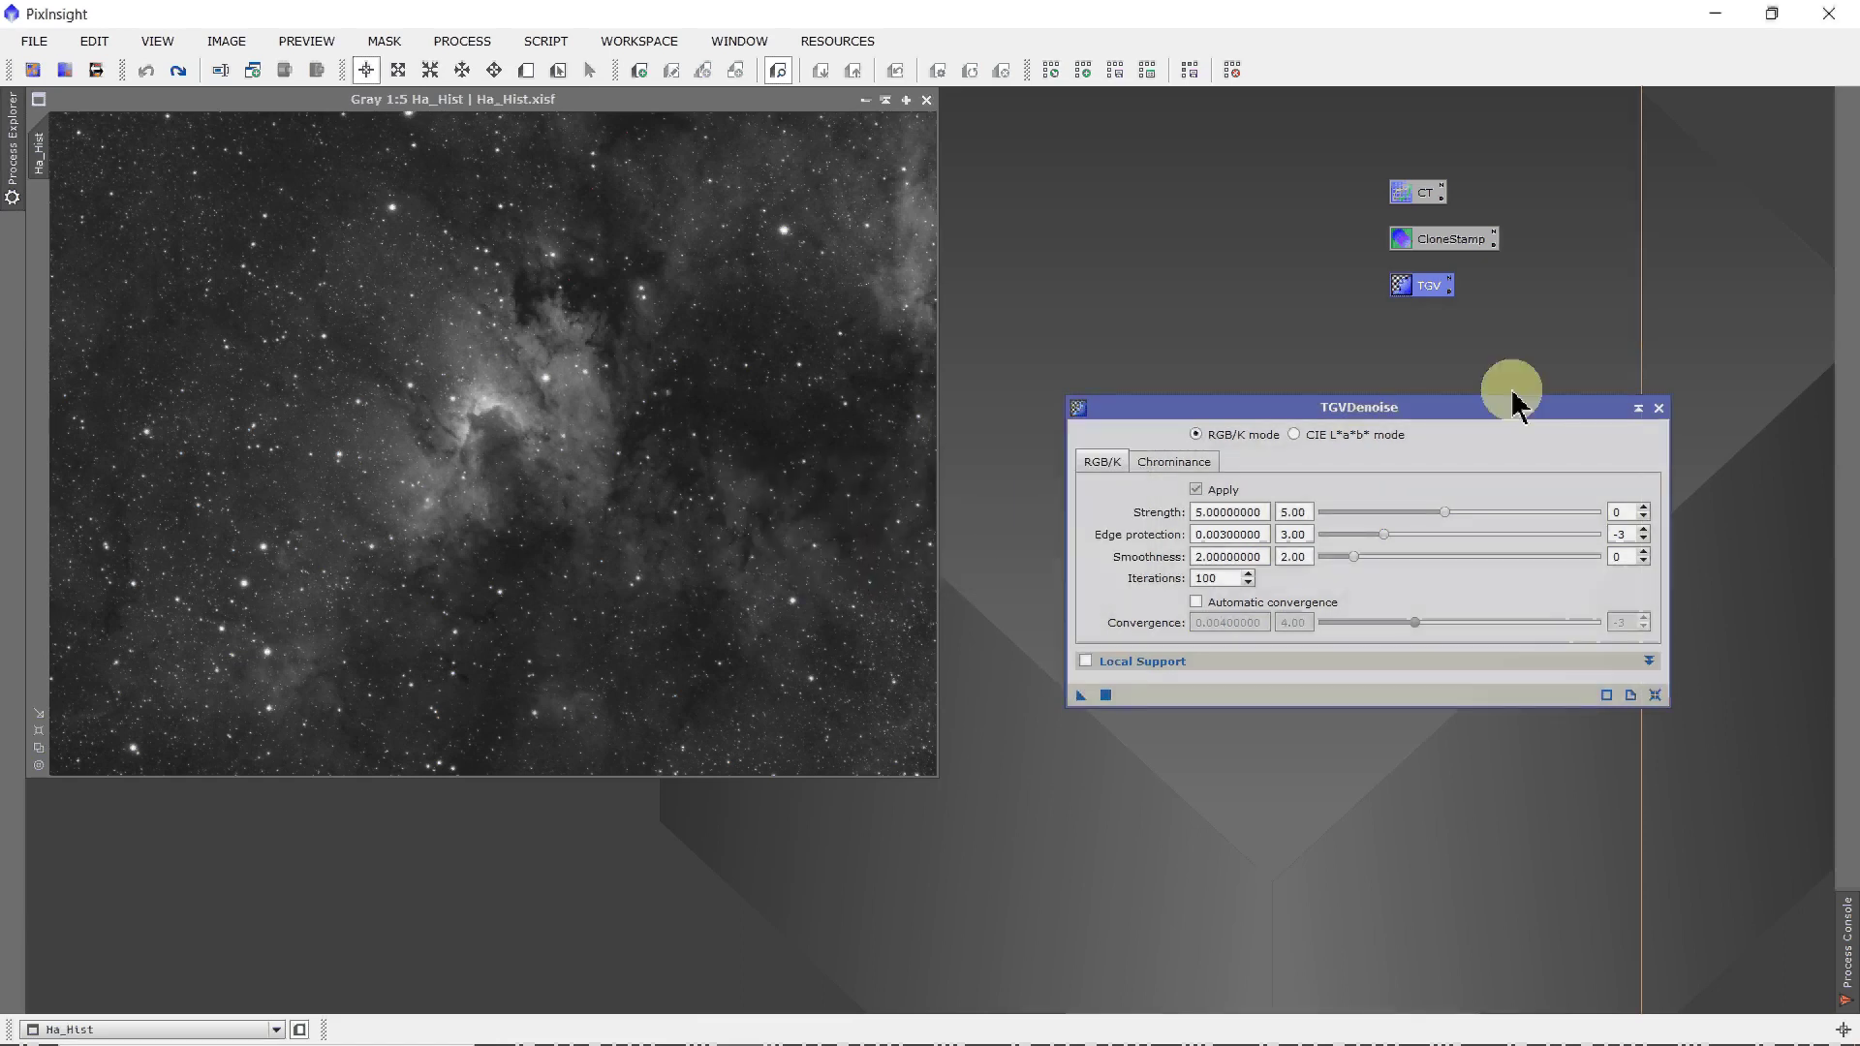
click(1658, 408)
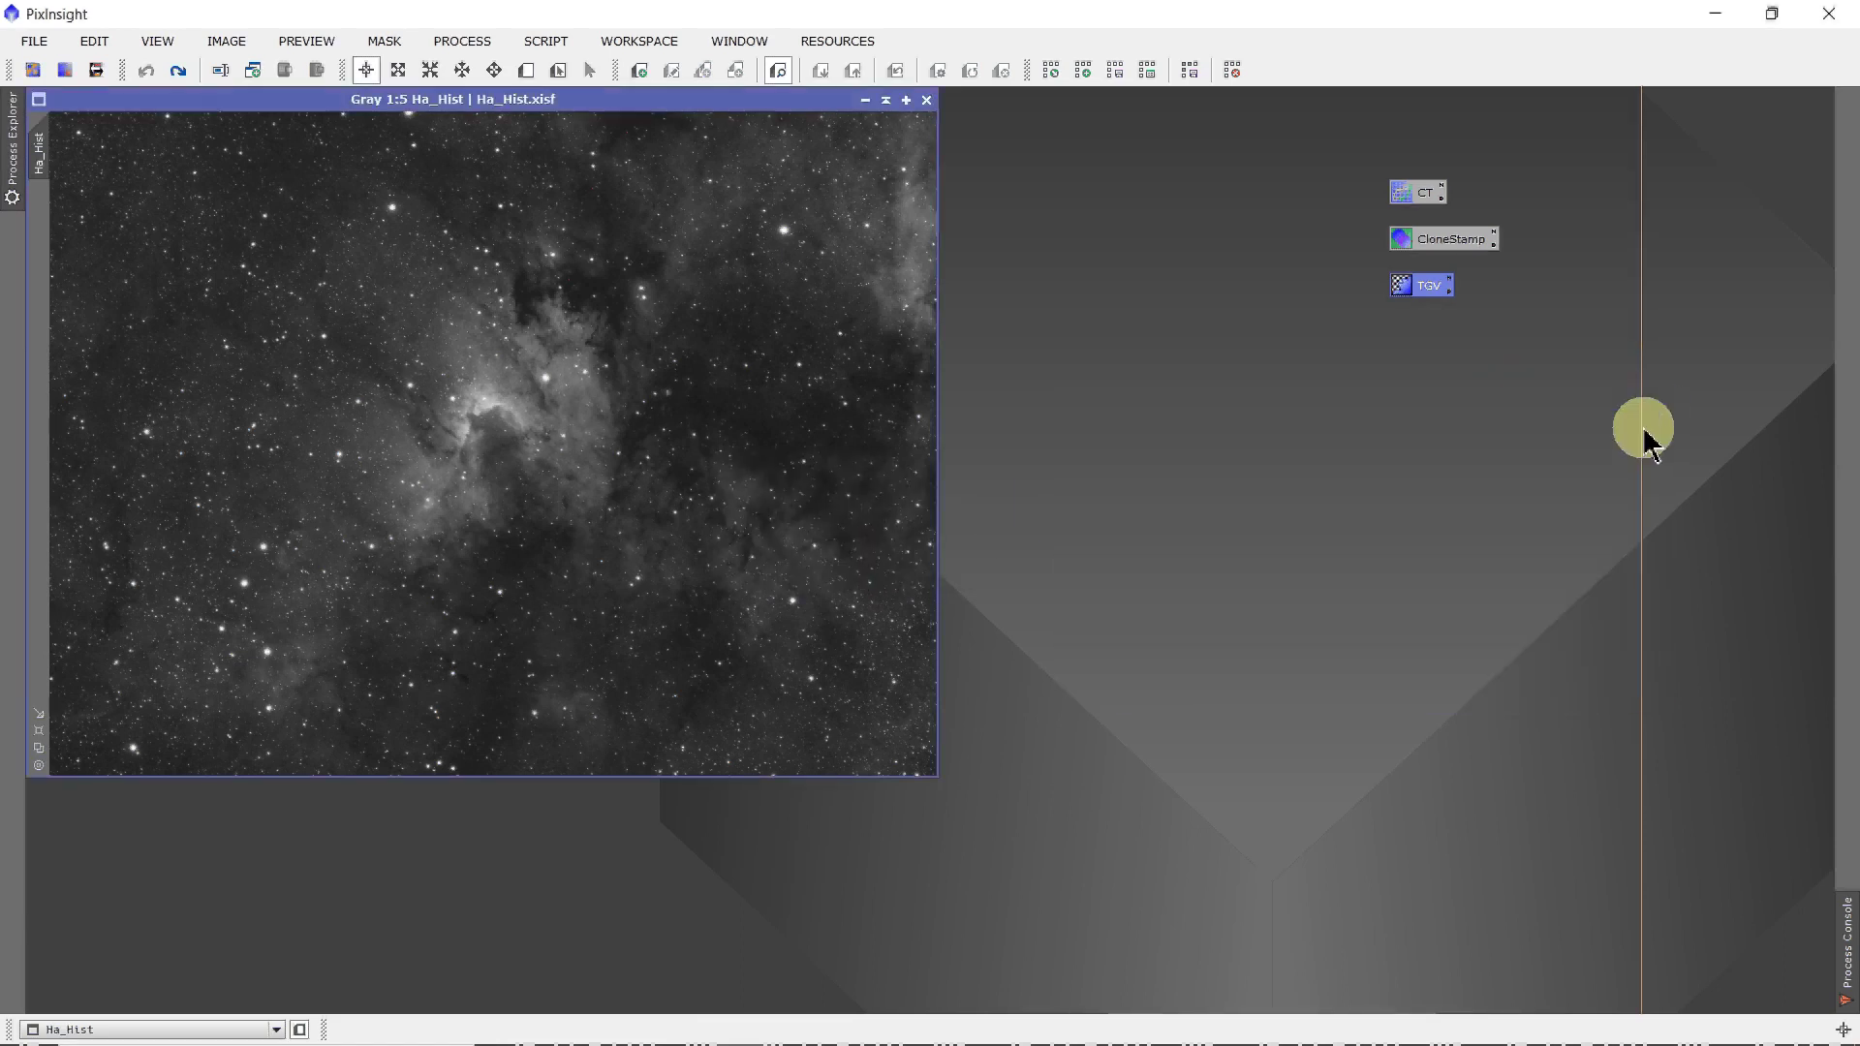
double_click(1430, 287)
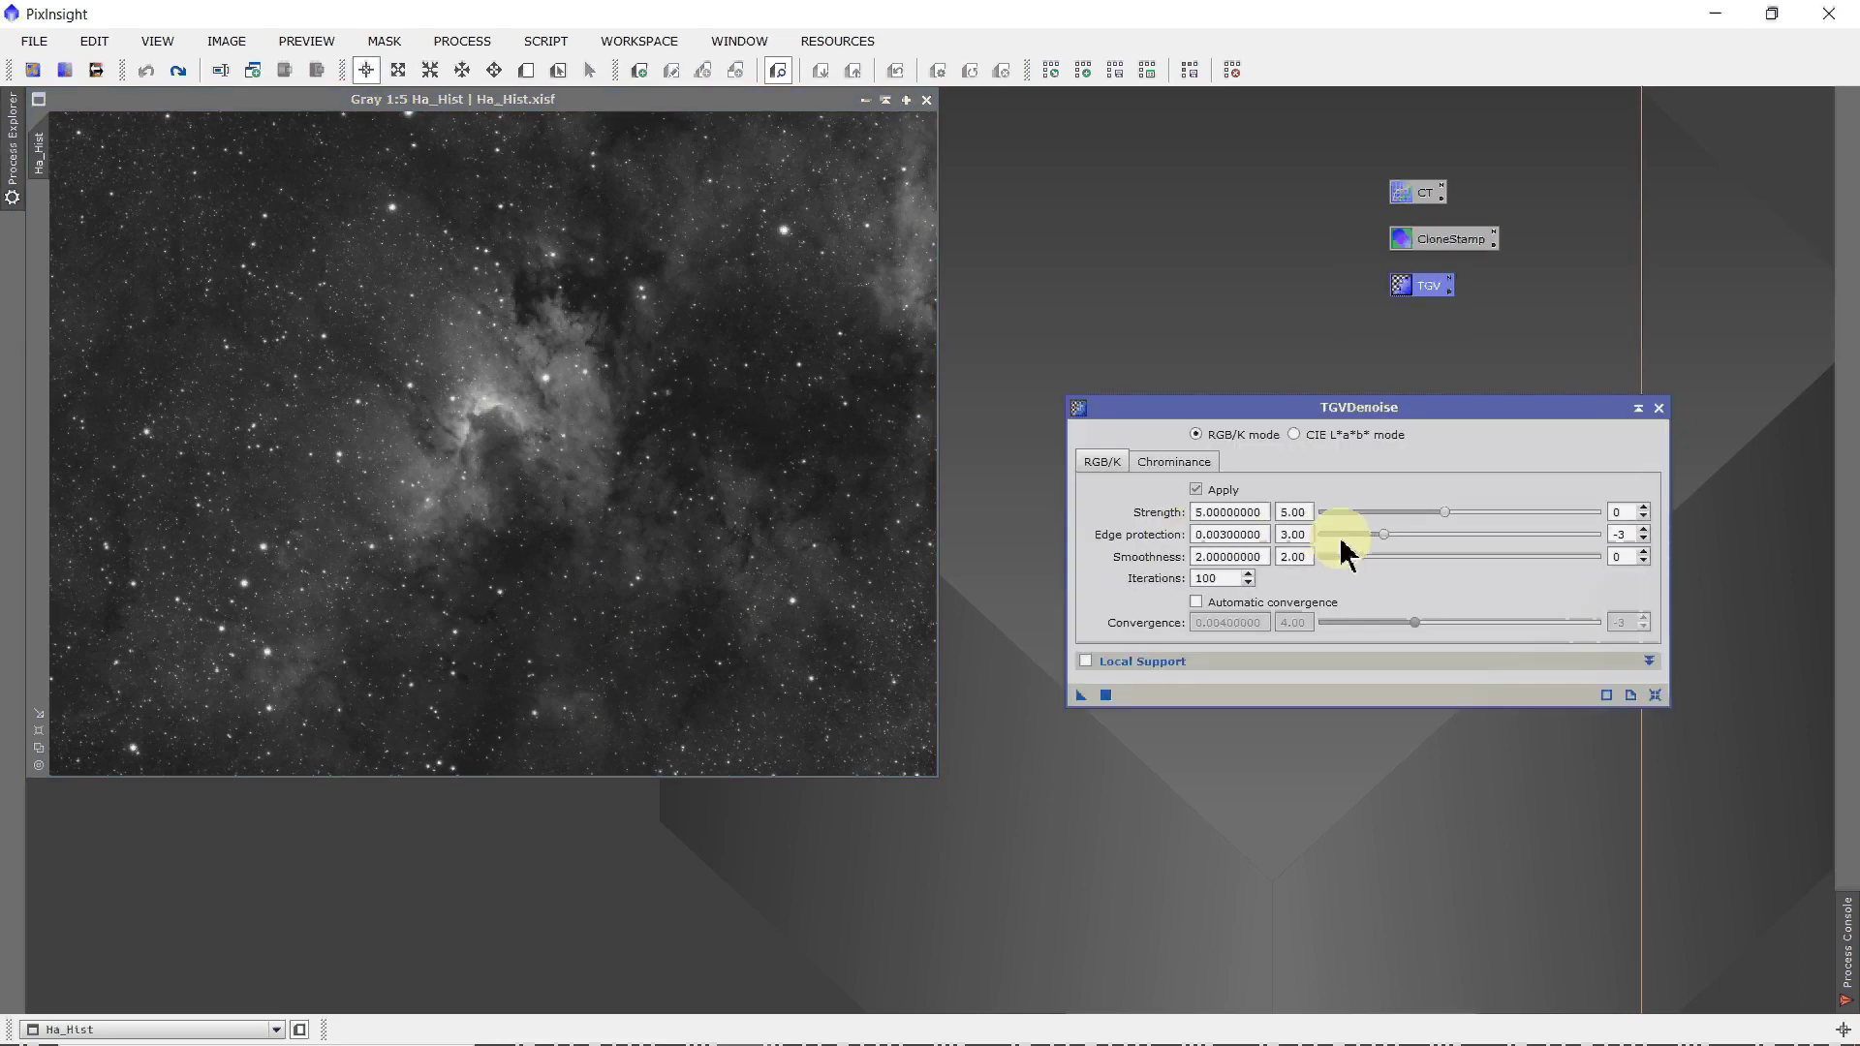
click(1656, 407)
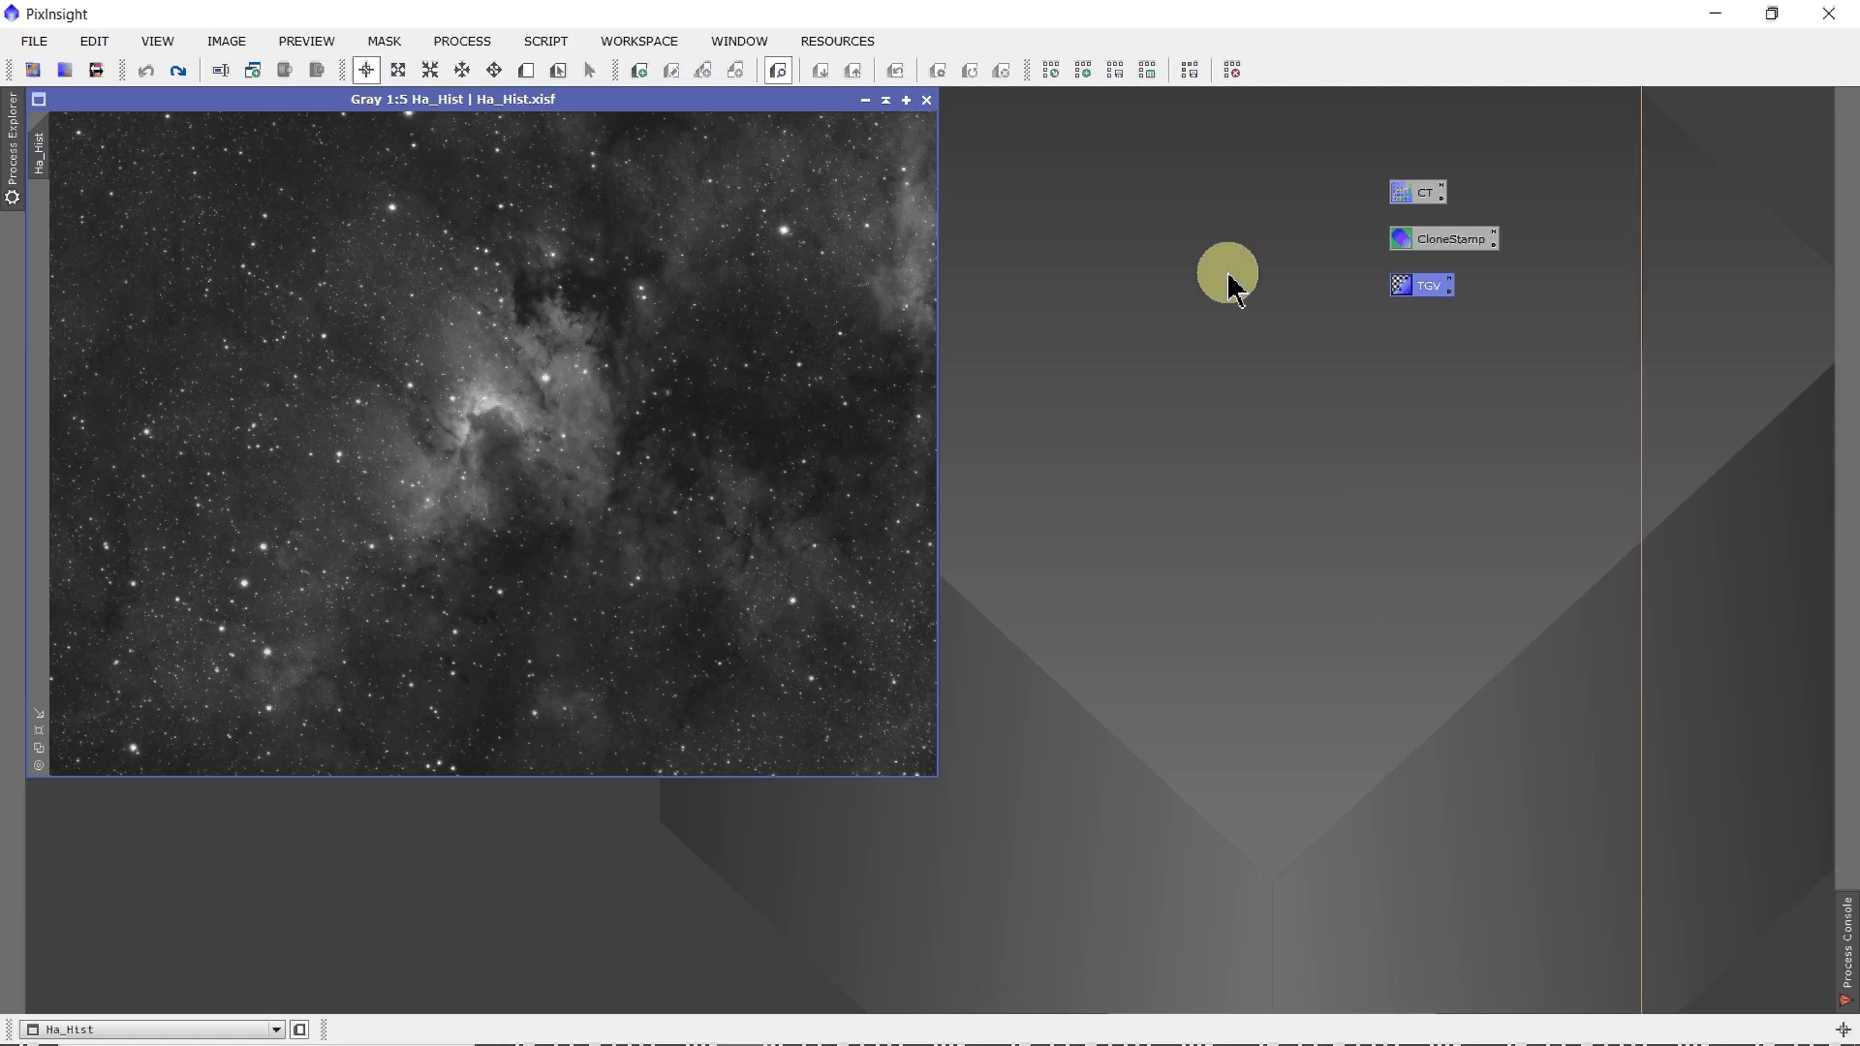
- Save the CT, CloneStamp and TGV icons as Test_Icons.xpsm, confirming the overwrite
right_click(1228, 275)
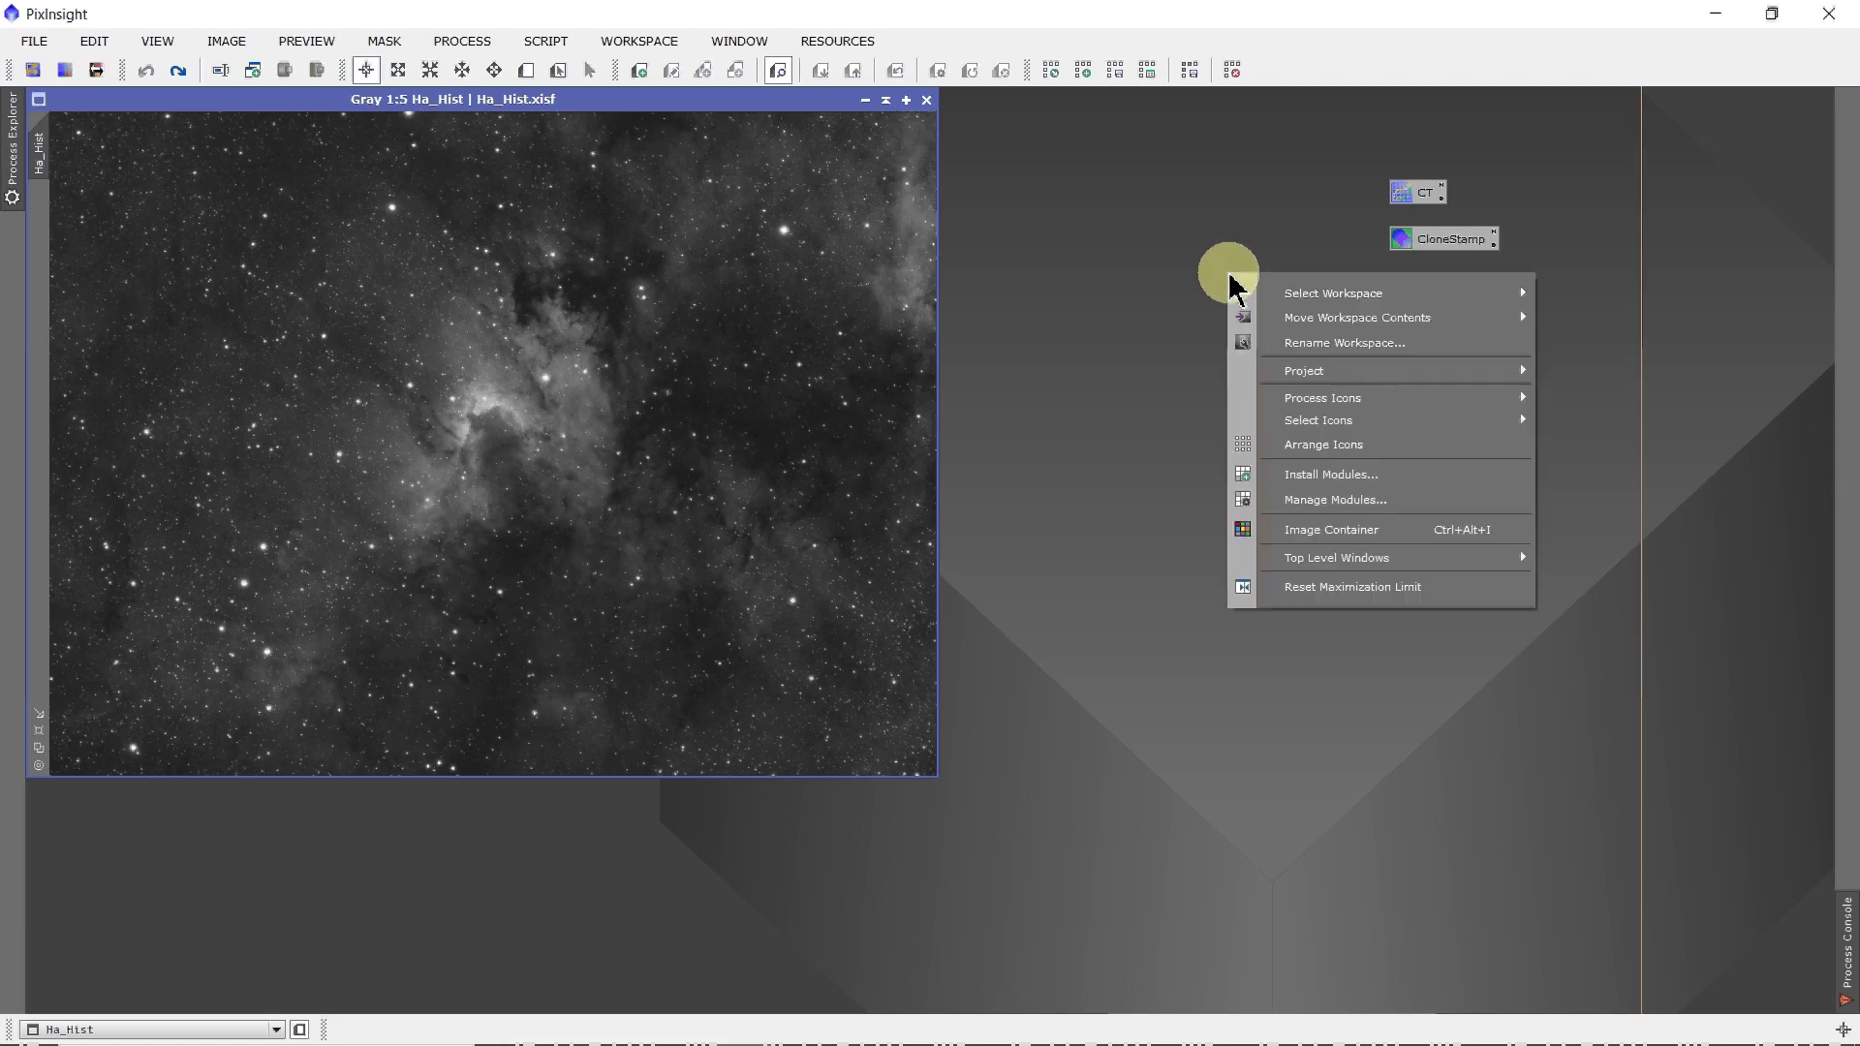
mouse_move(1294, 401)
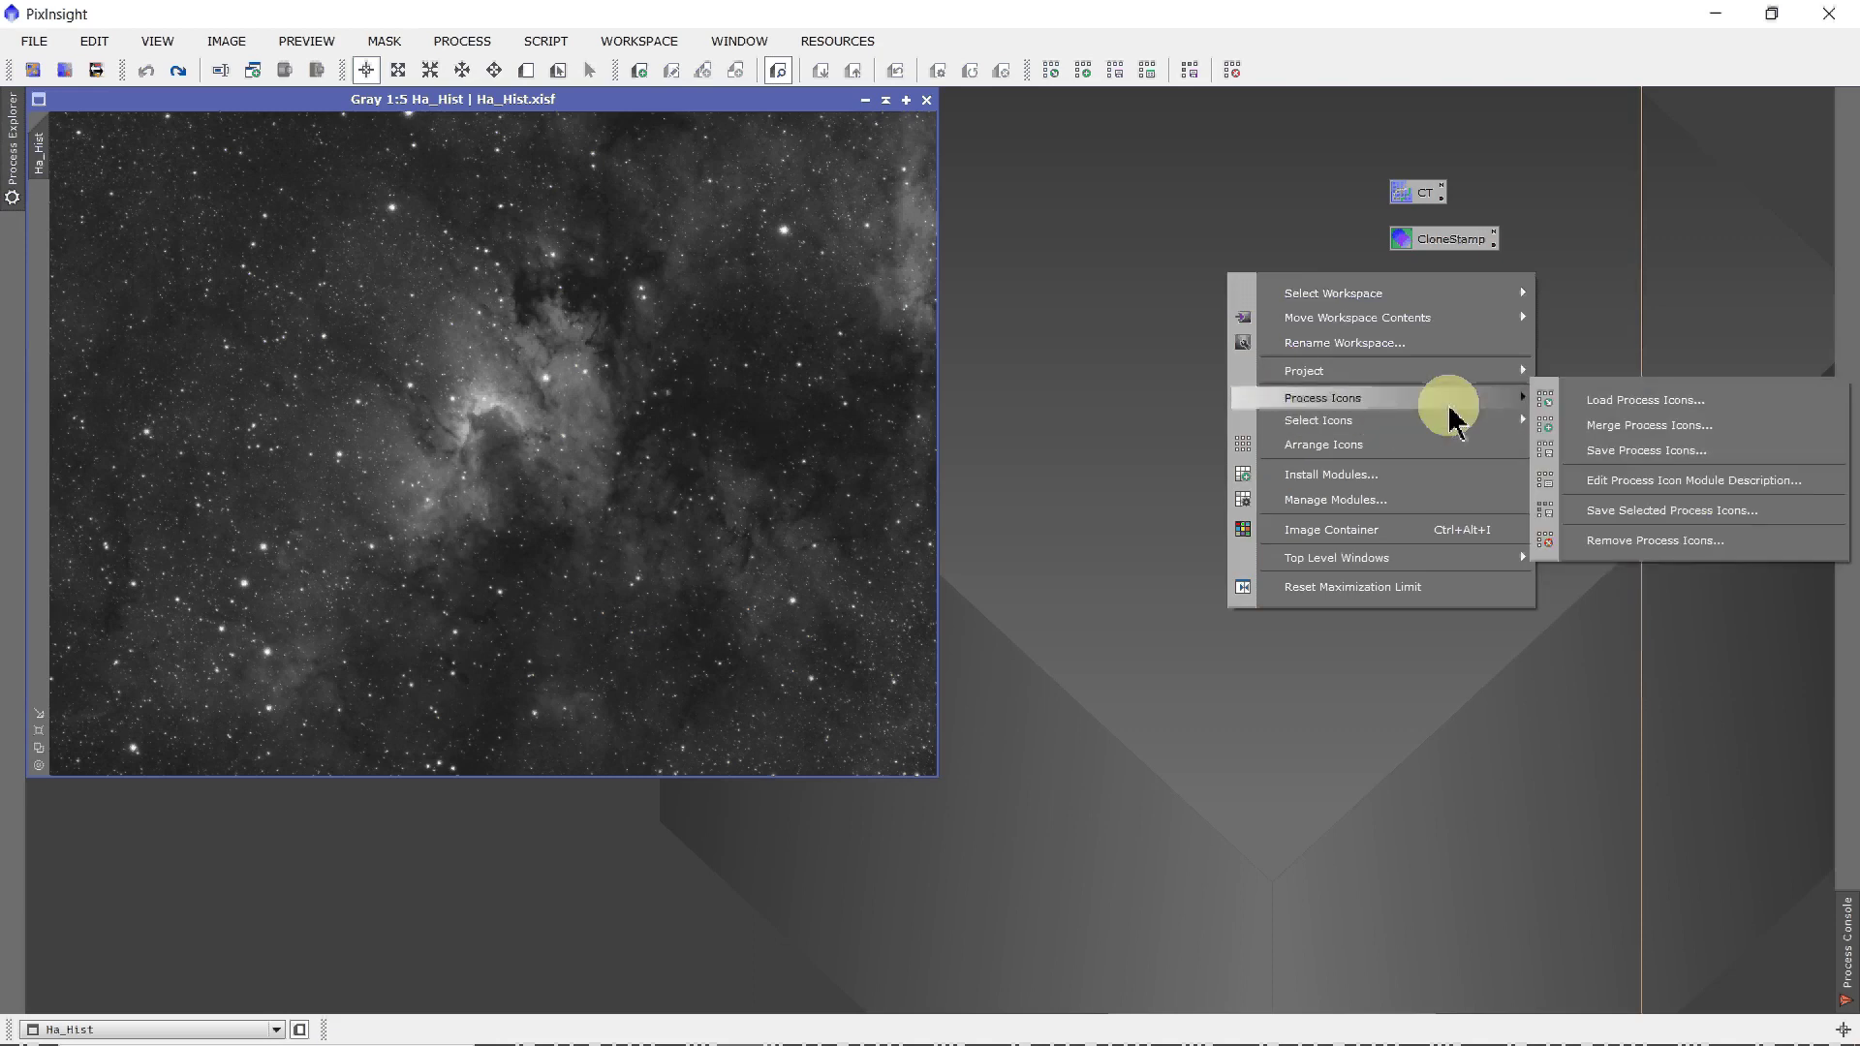
click(1630, 459)
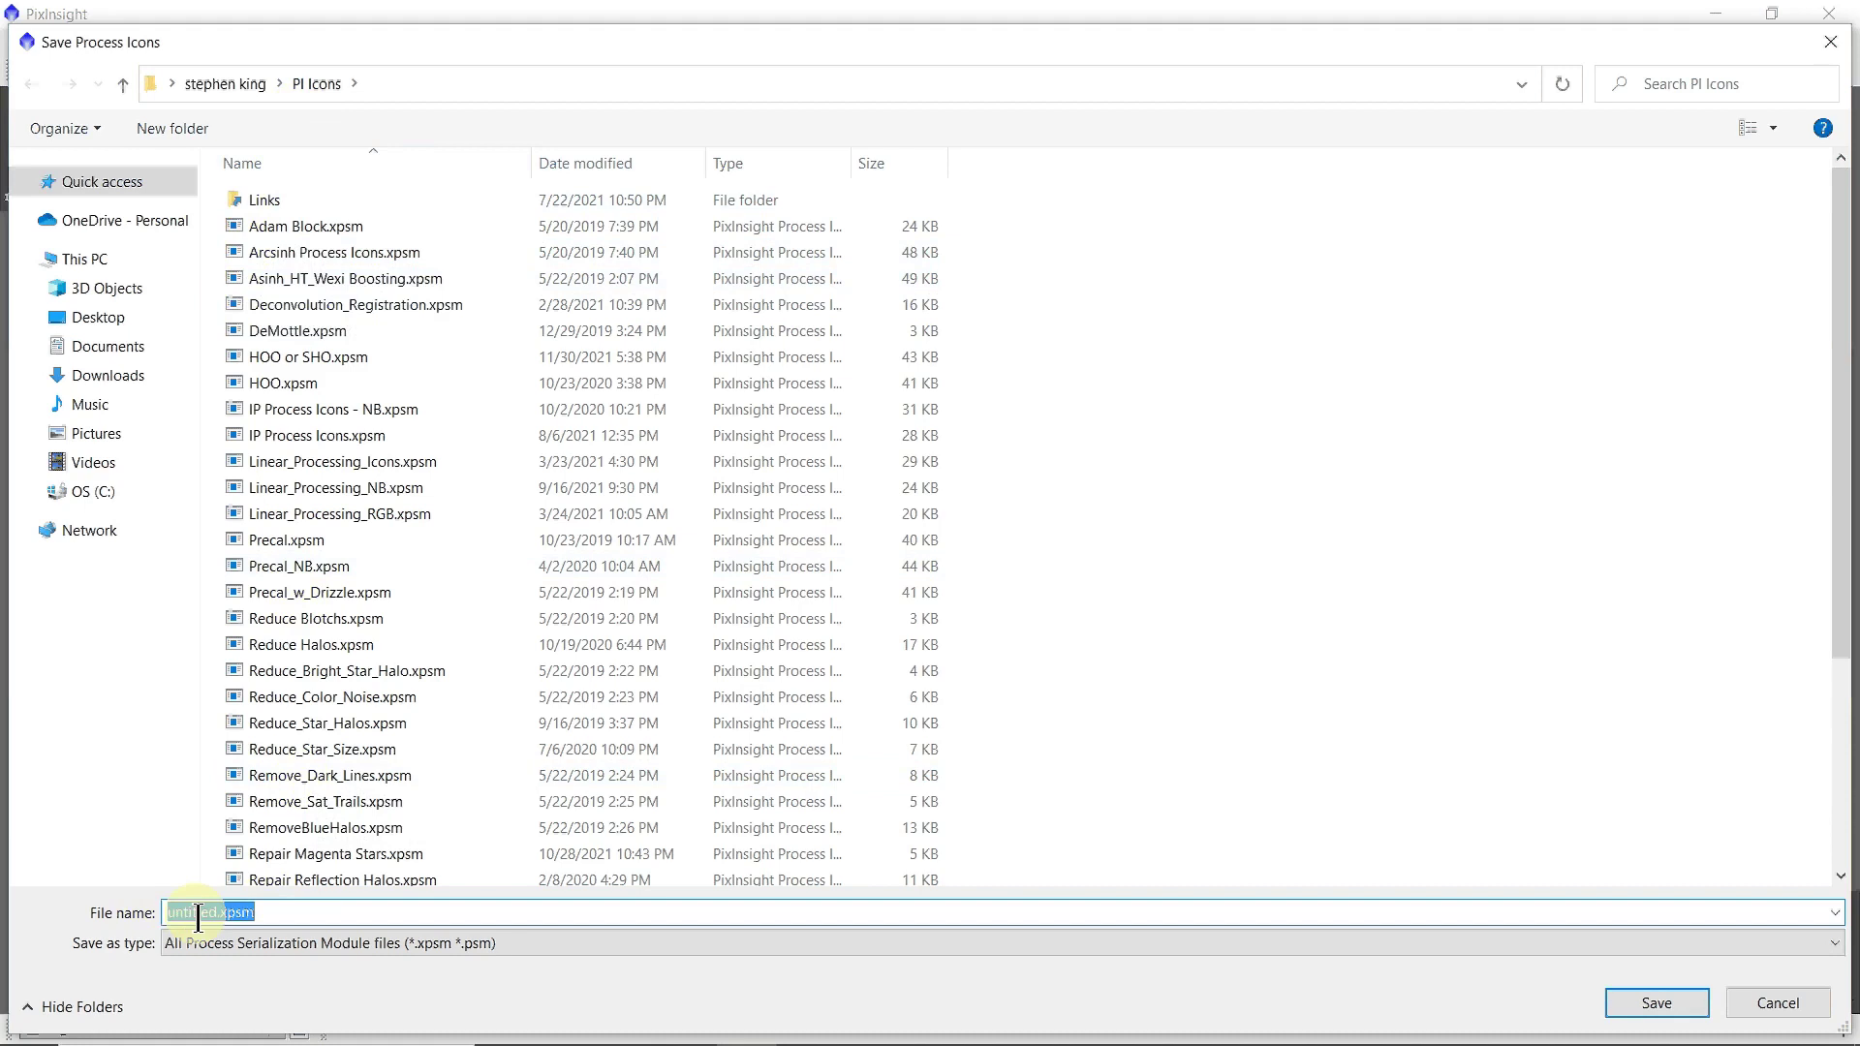
text(Test_)
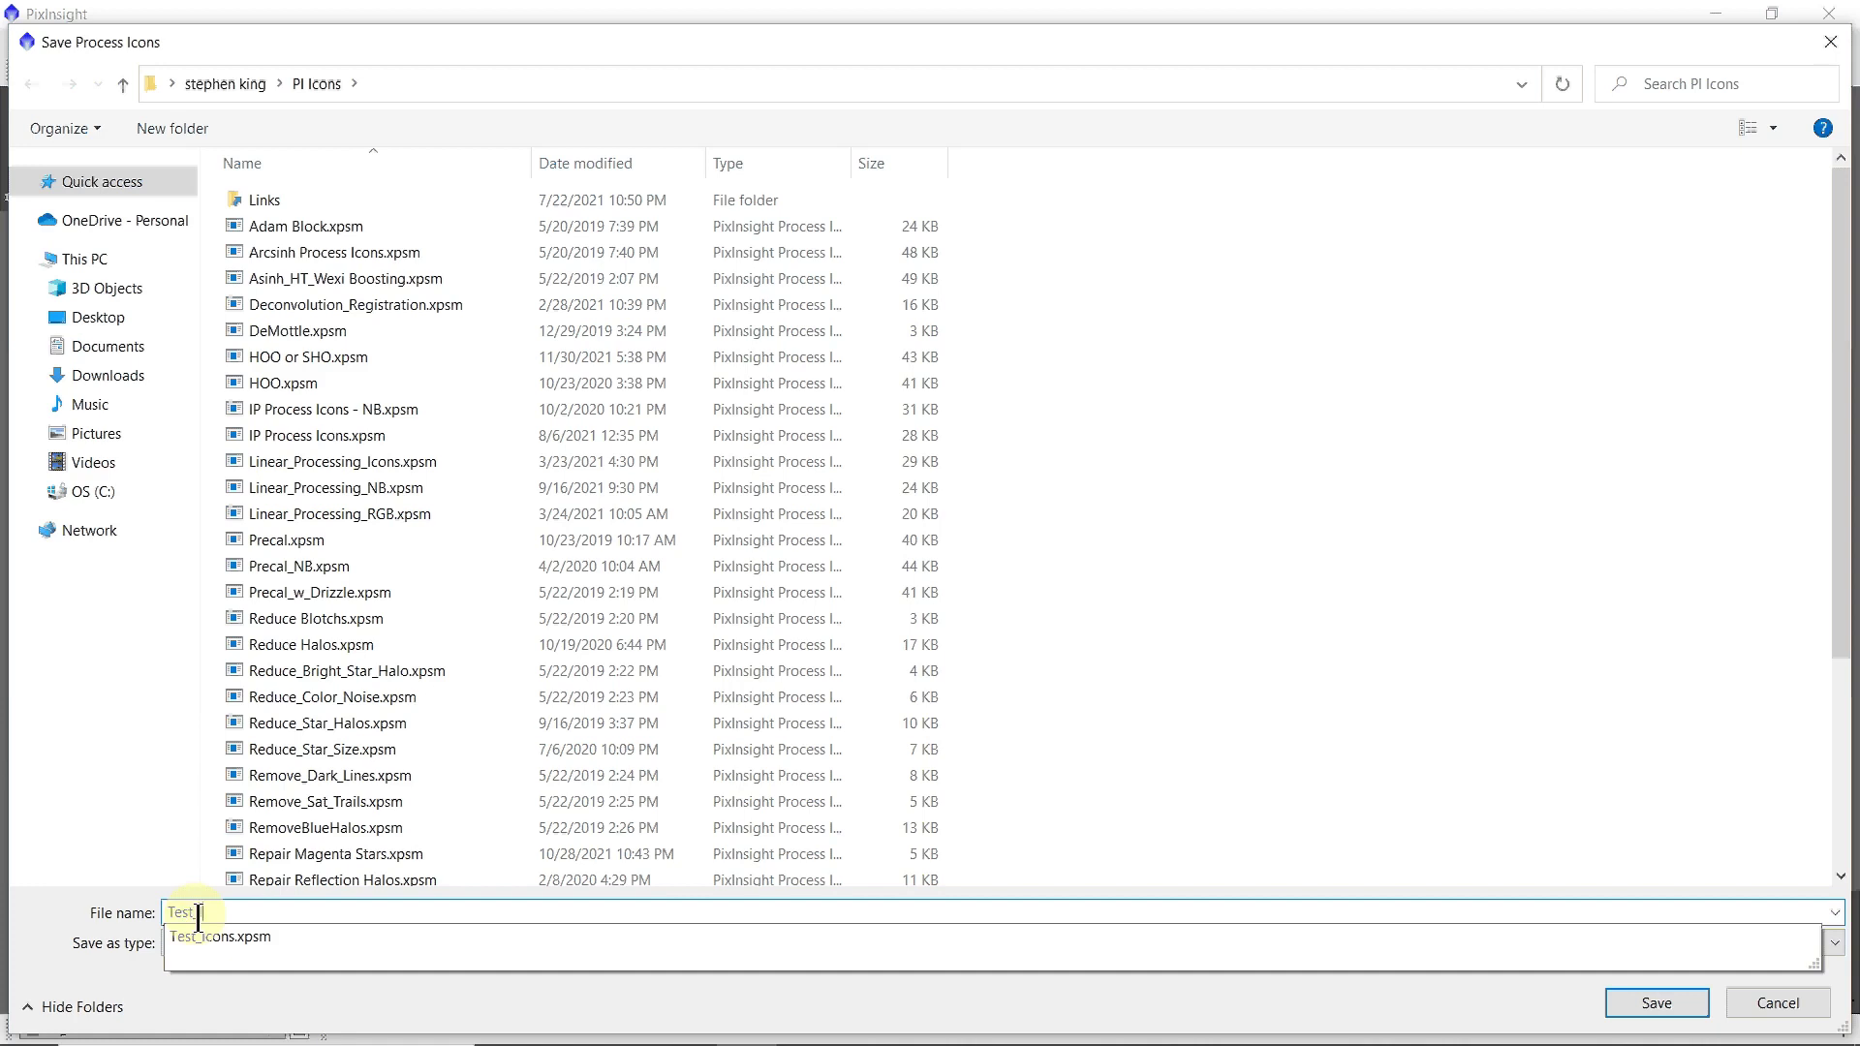
text(Icons)
key(Return)
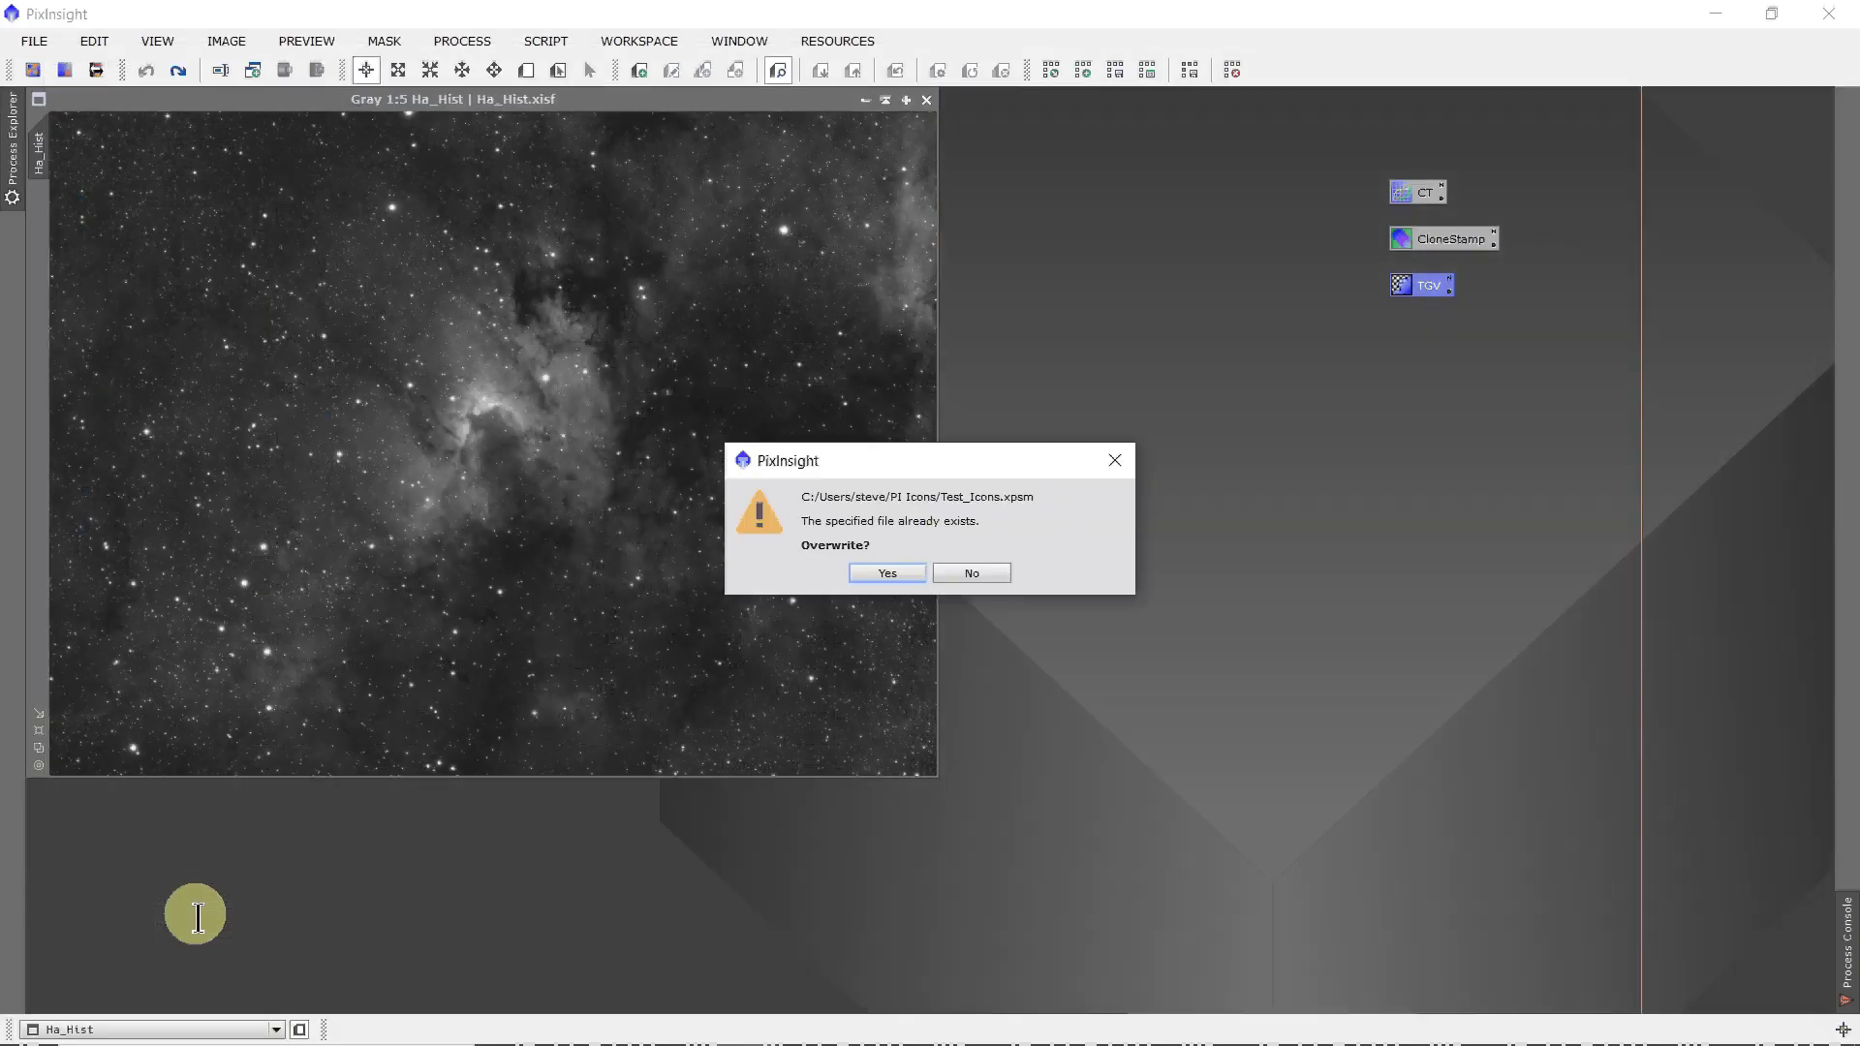
click(887, 576)
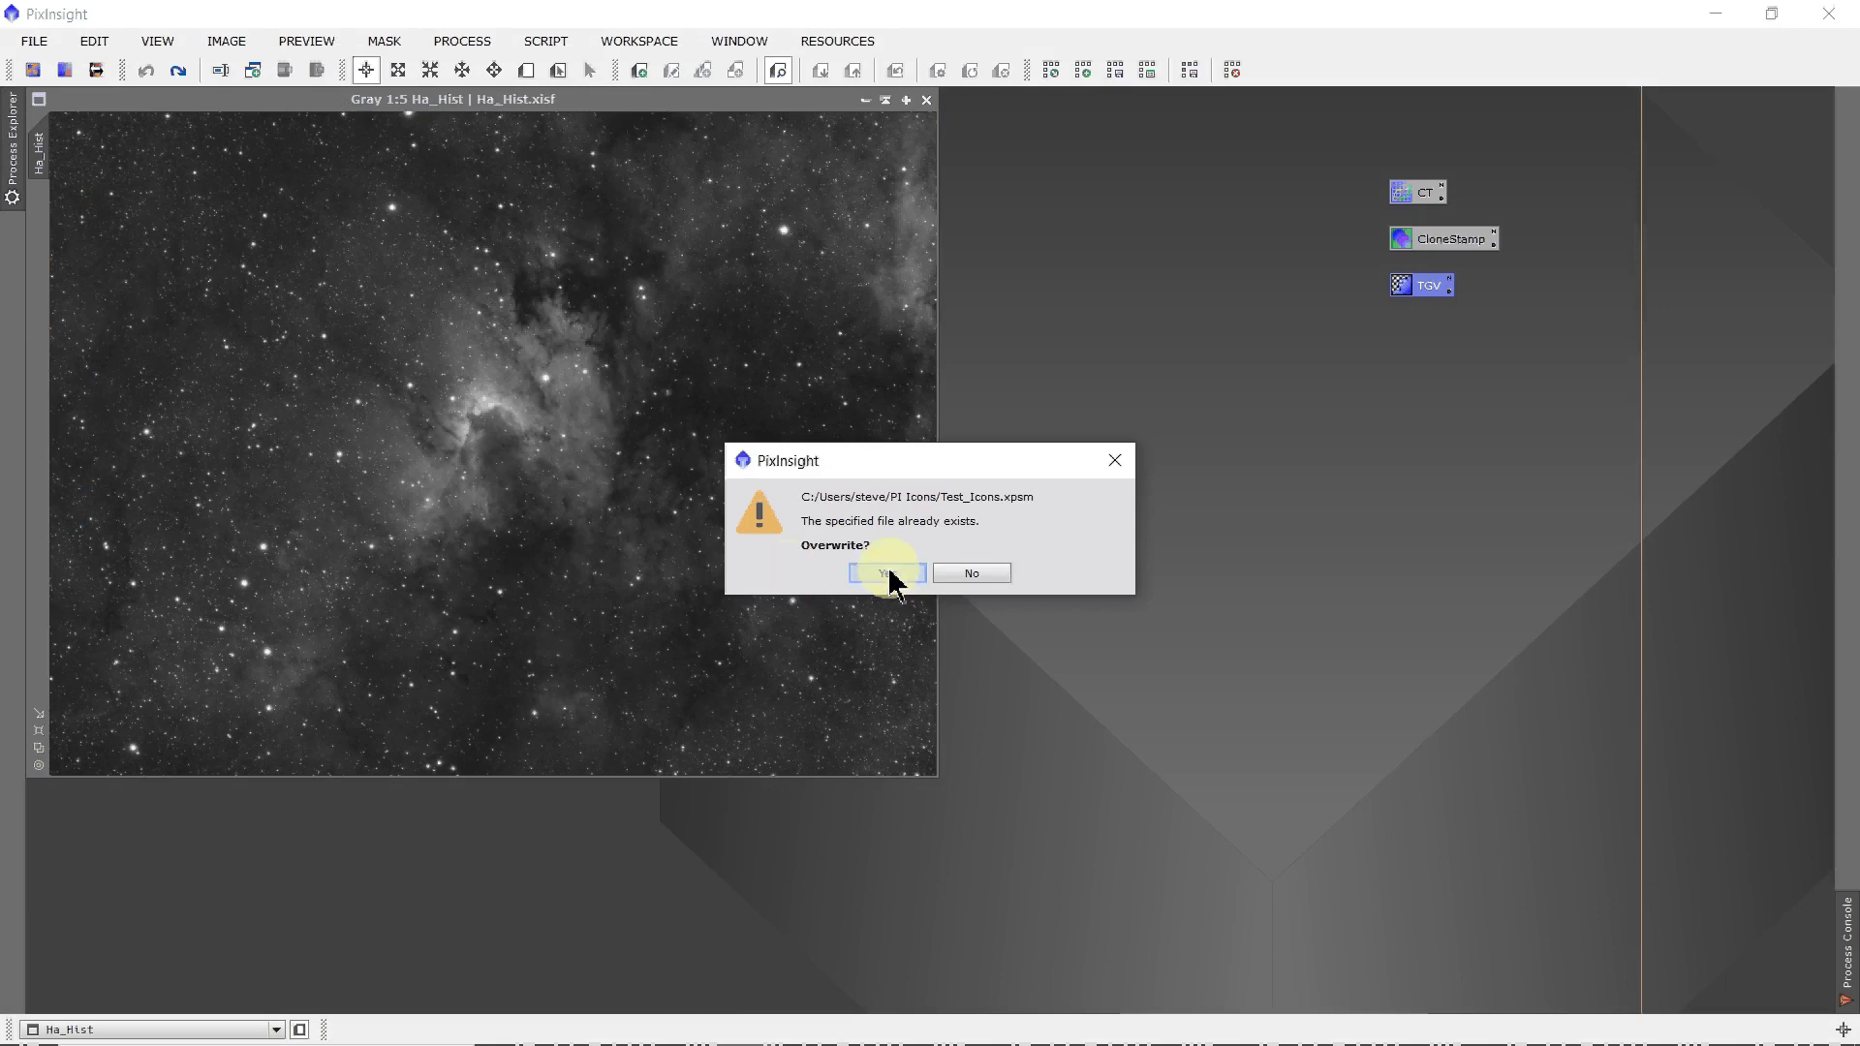
click(888, 575)
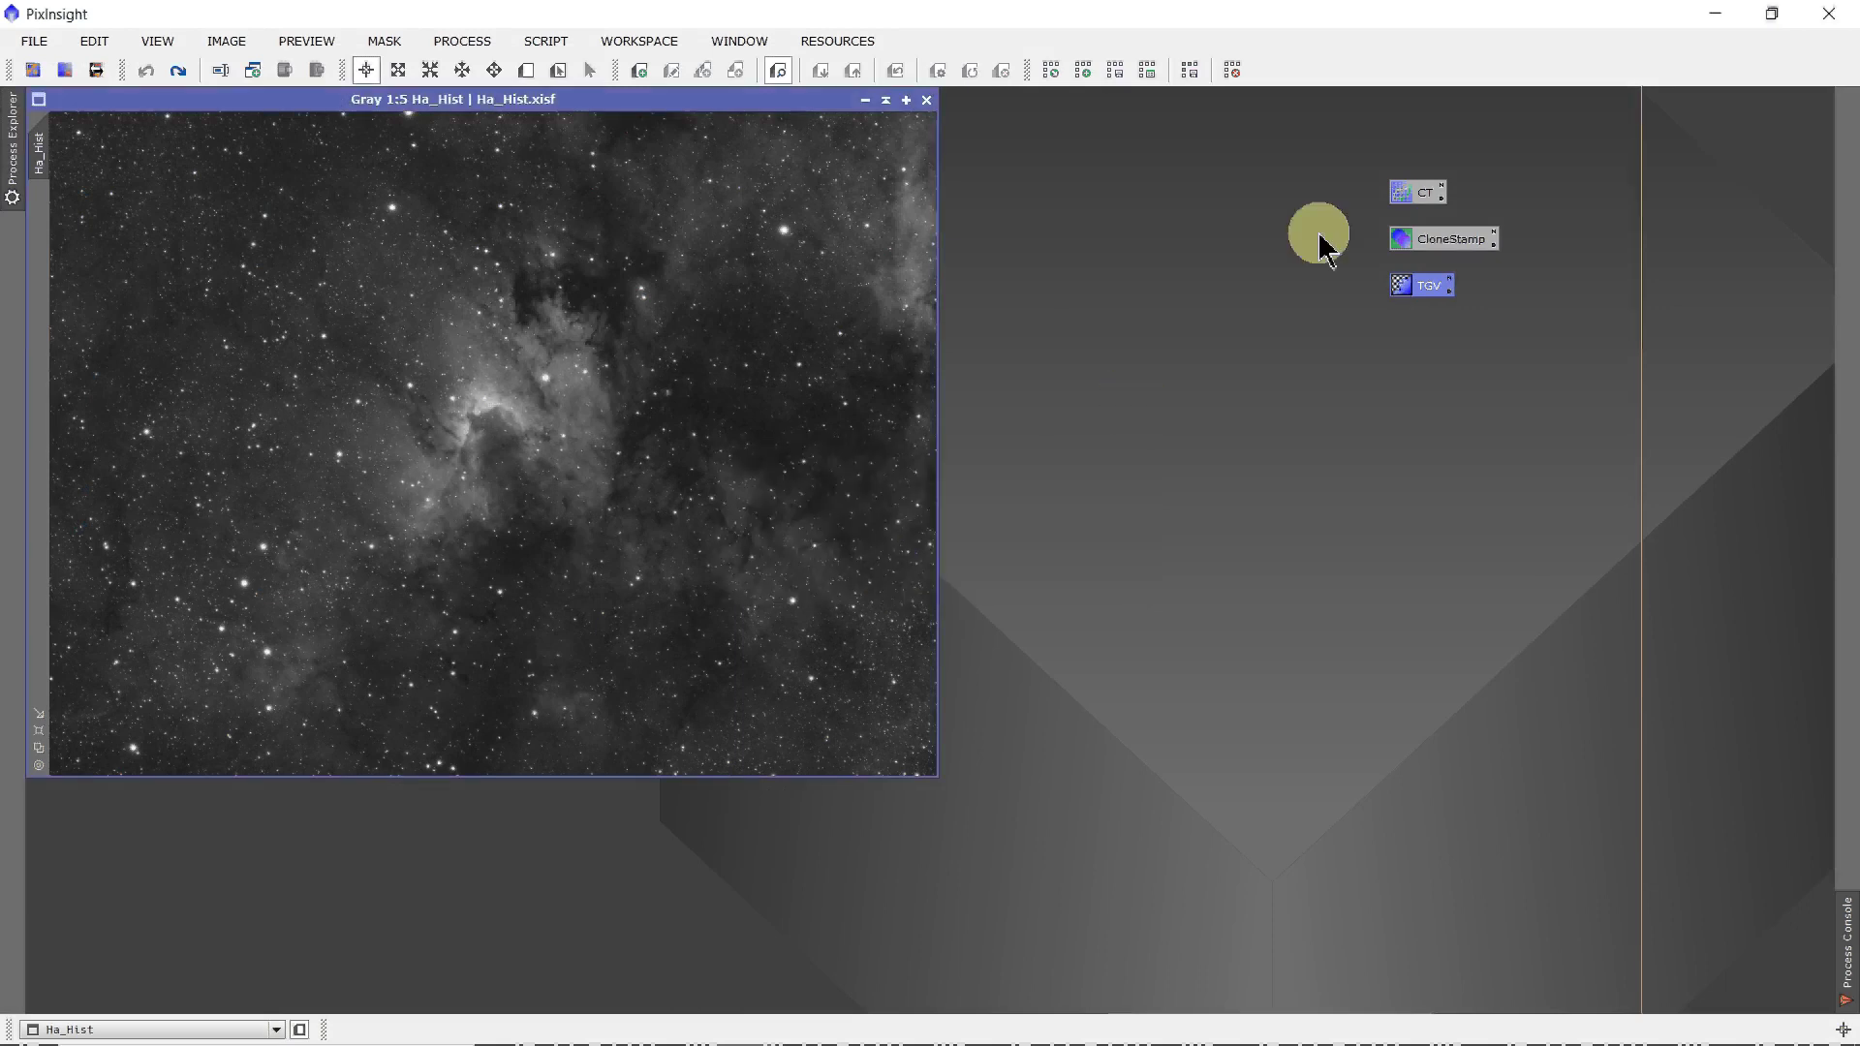
- Select the CT, CloneStamp and TGV icons together and delete them
drag(1303, 150, 1428, 250)
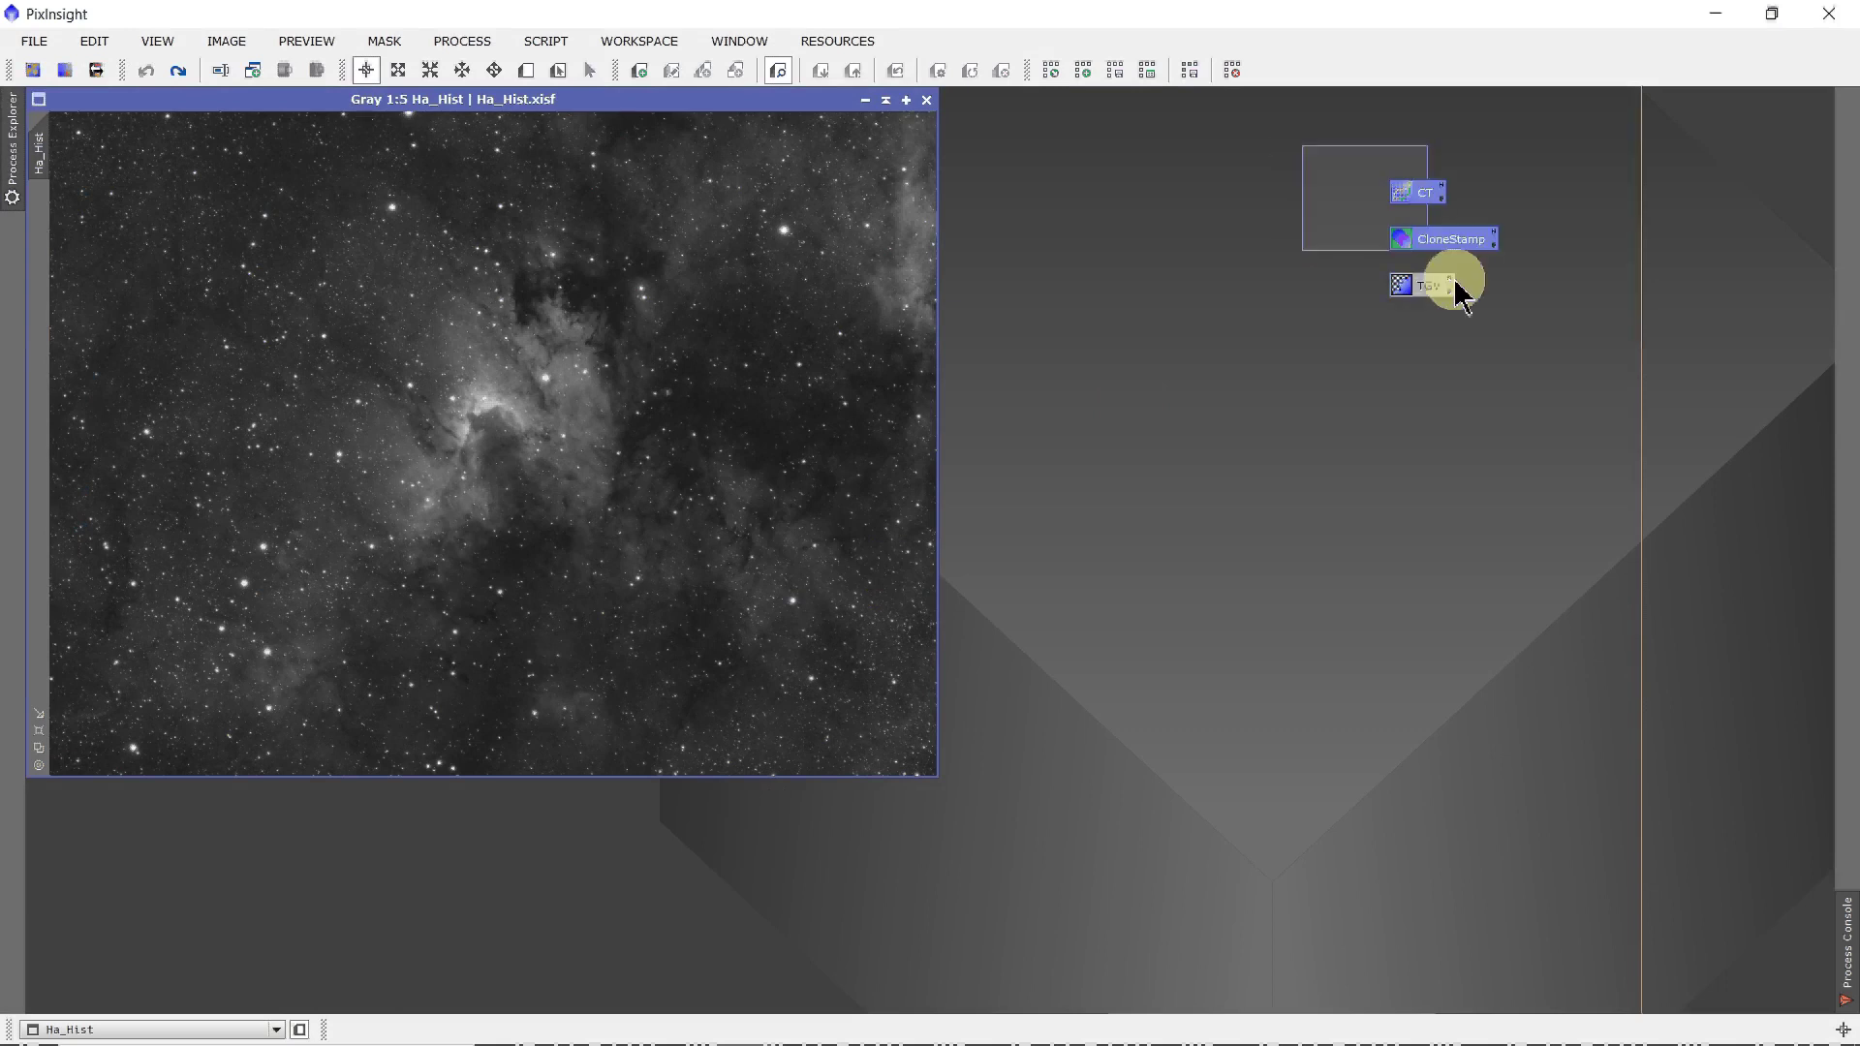
ctrl+click(1454, 284)
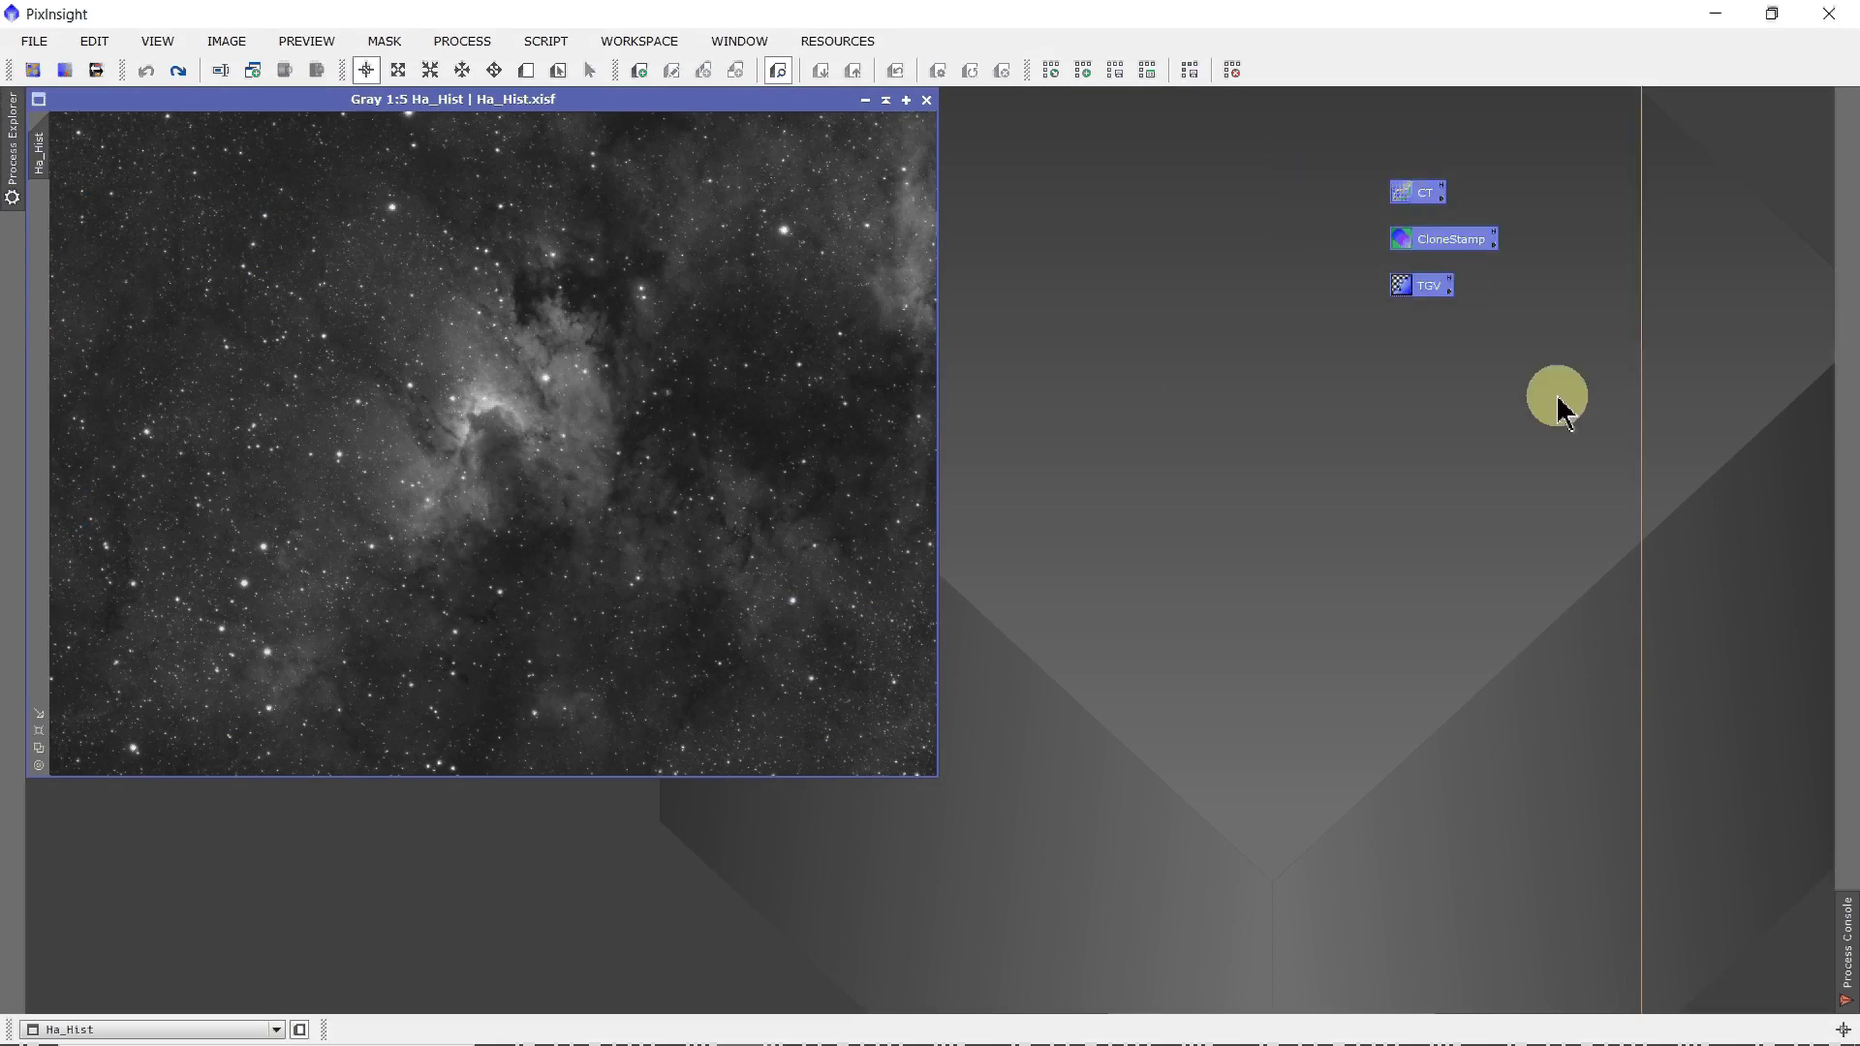
right_click(1431, 250)
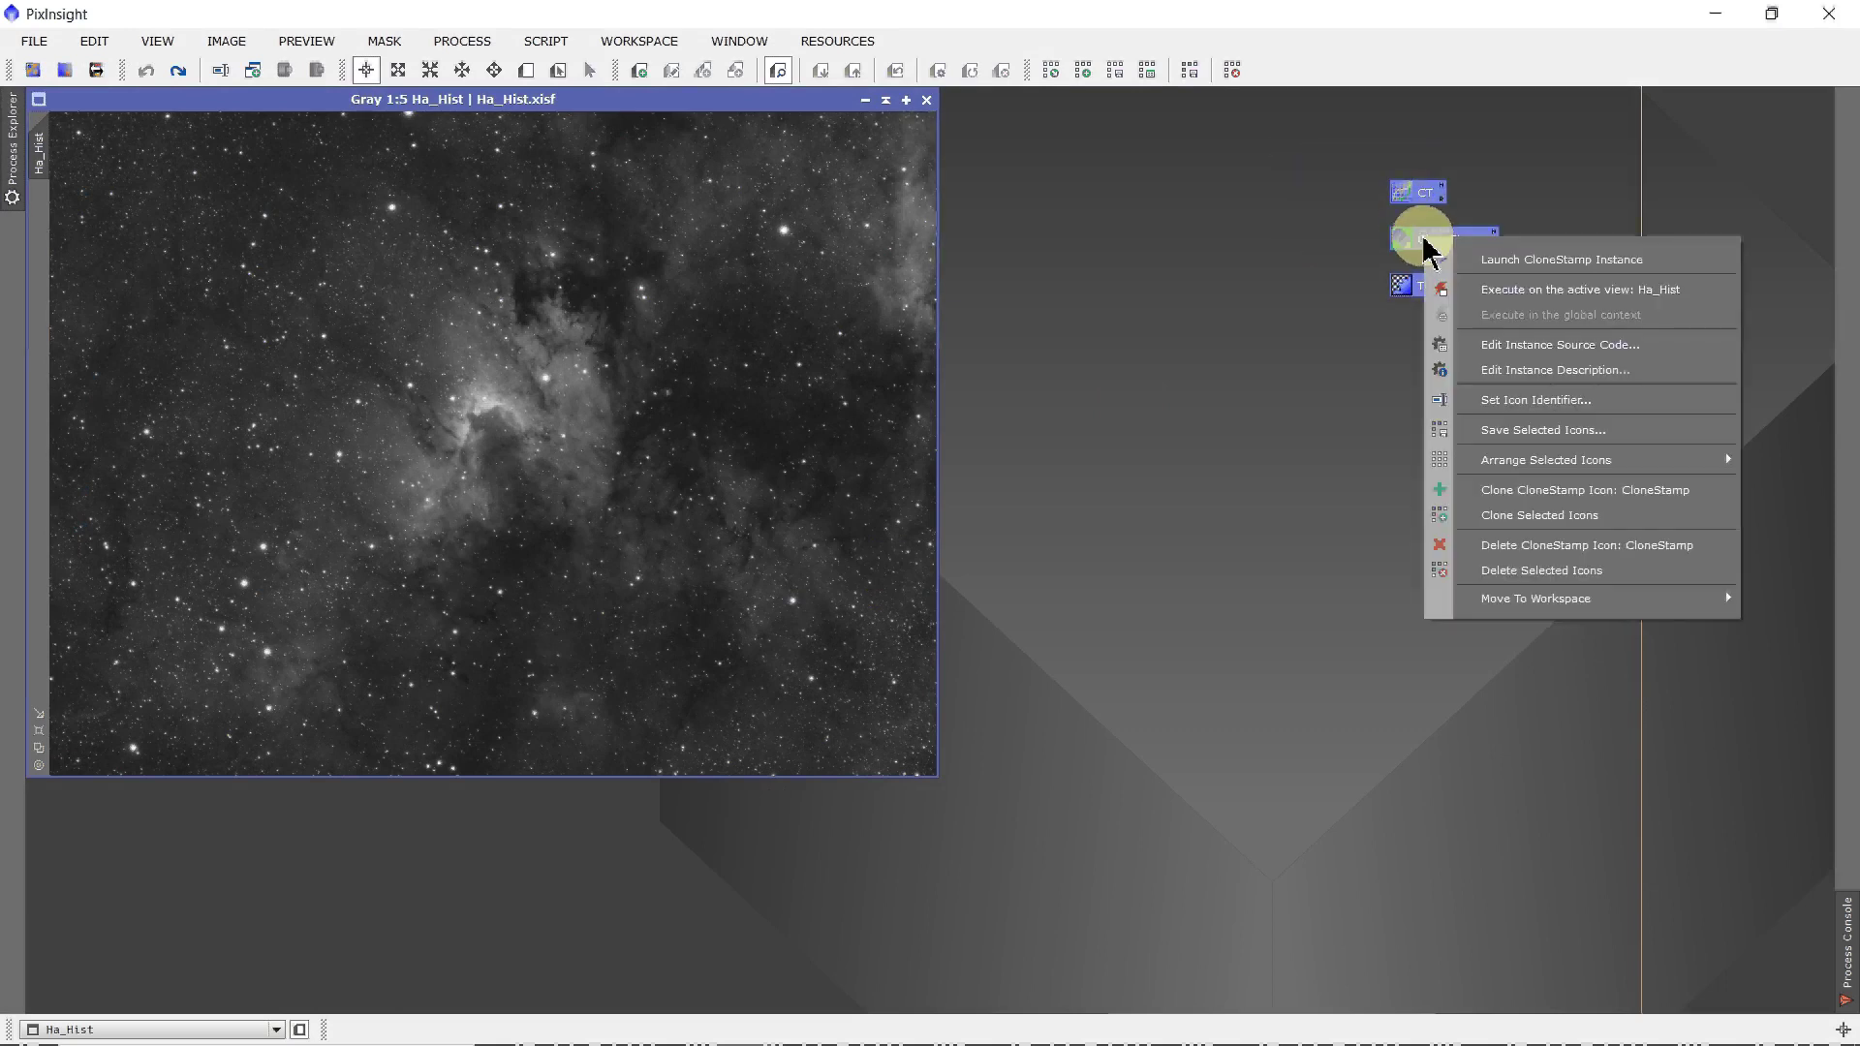
click(1532, 575)
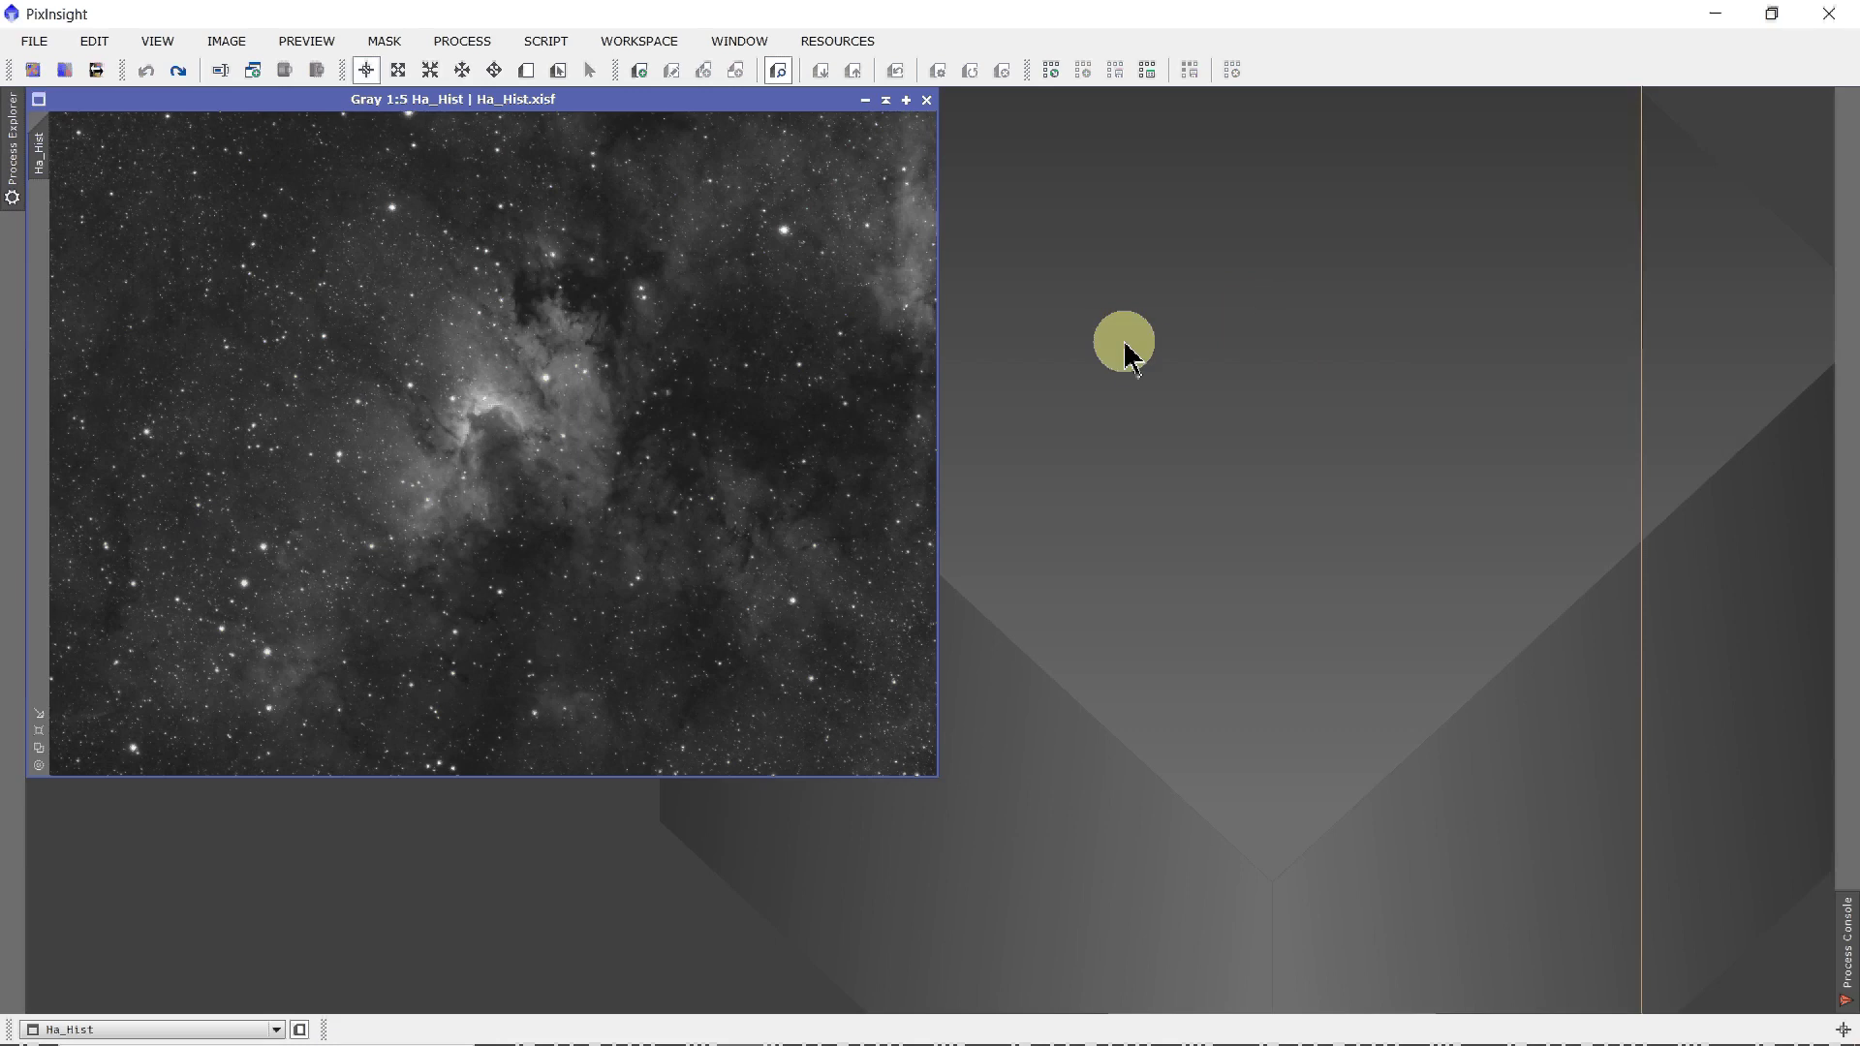
- Load Test_Icons.xpsm through Load Process Icons to restore CT, CloneStamp and TGV
right_click(1142, 356)
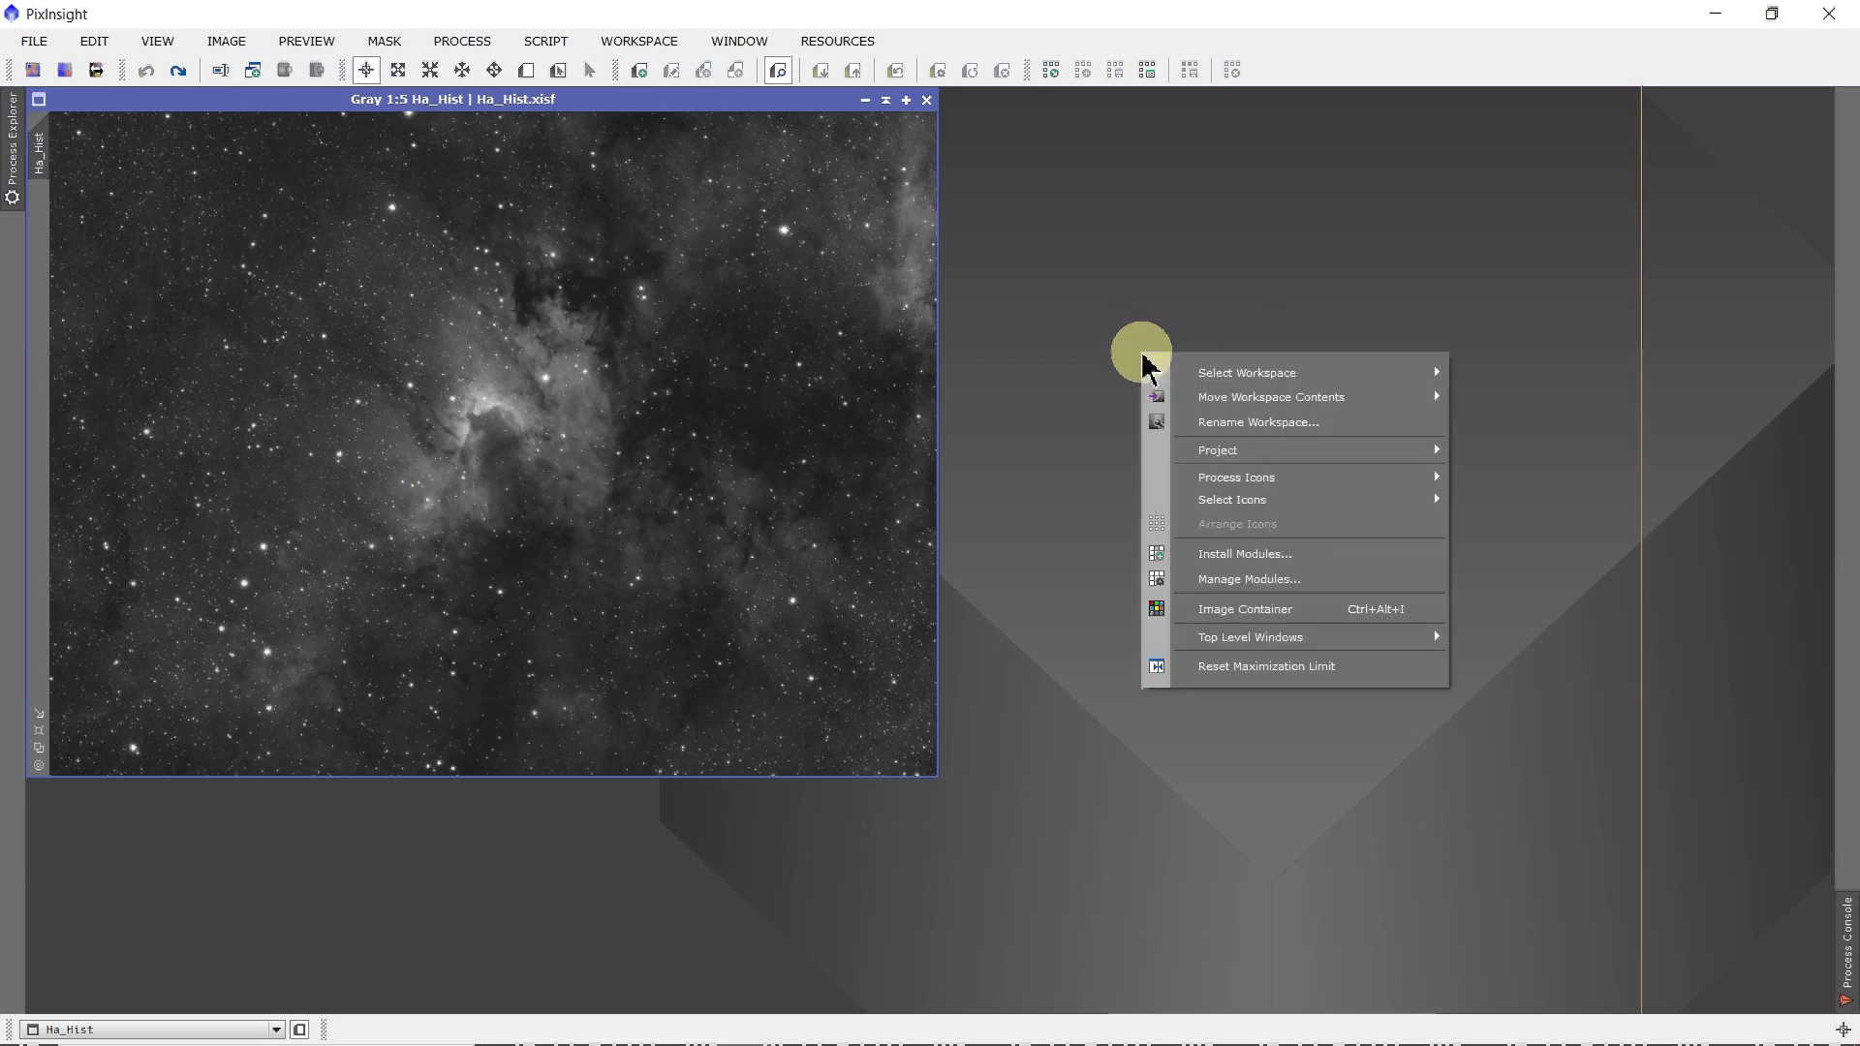
mouse_move(1213, 485)
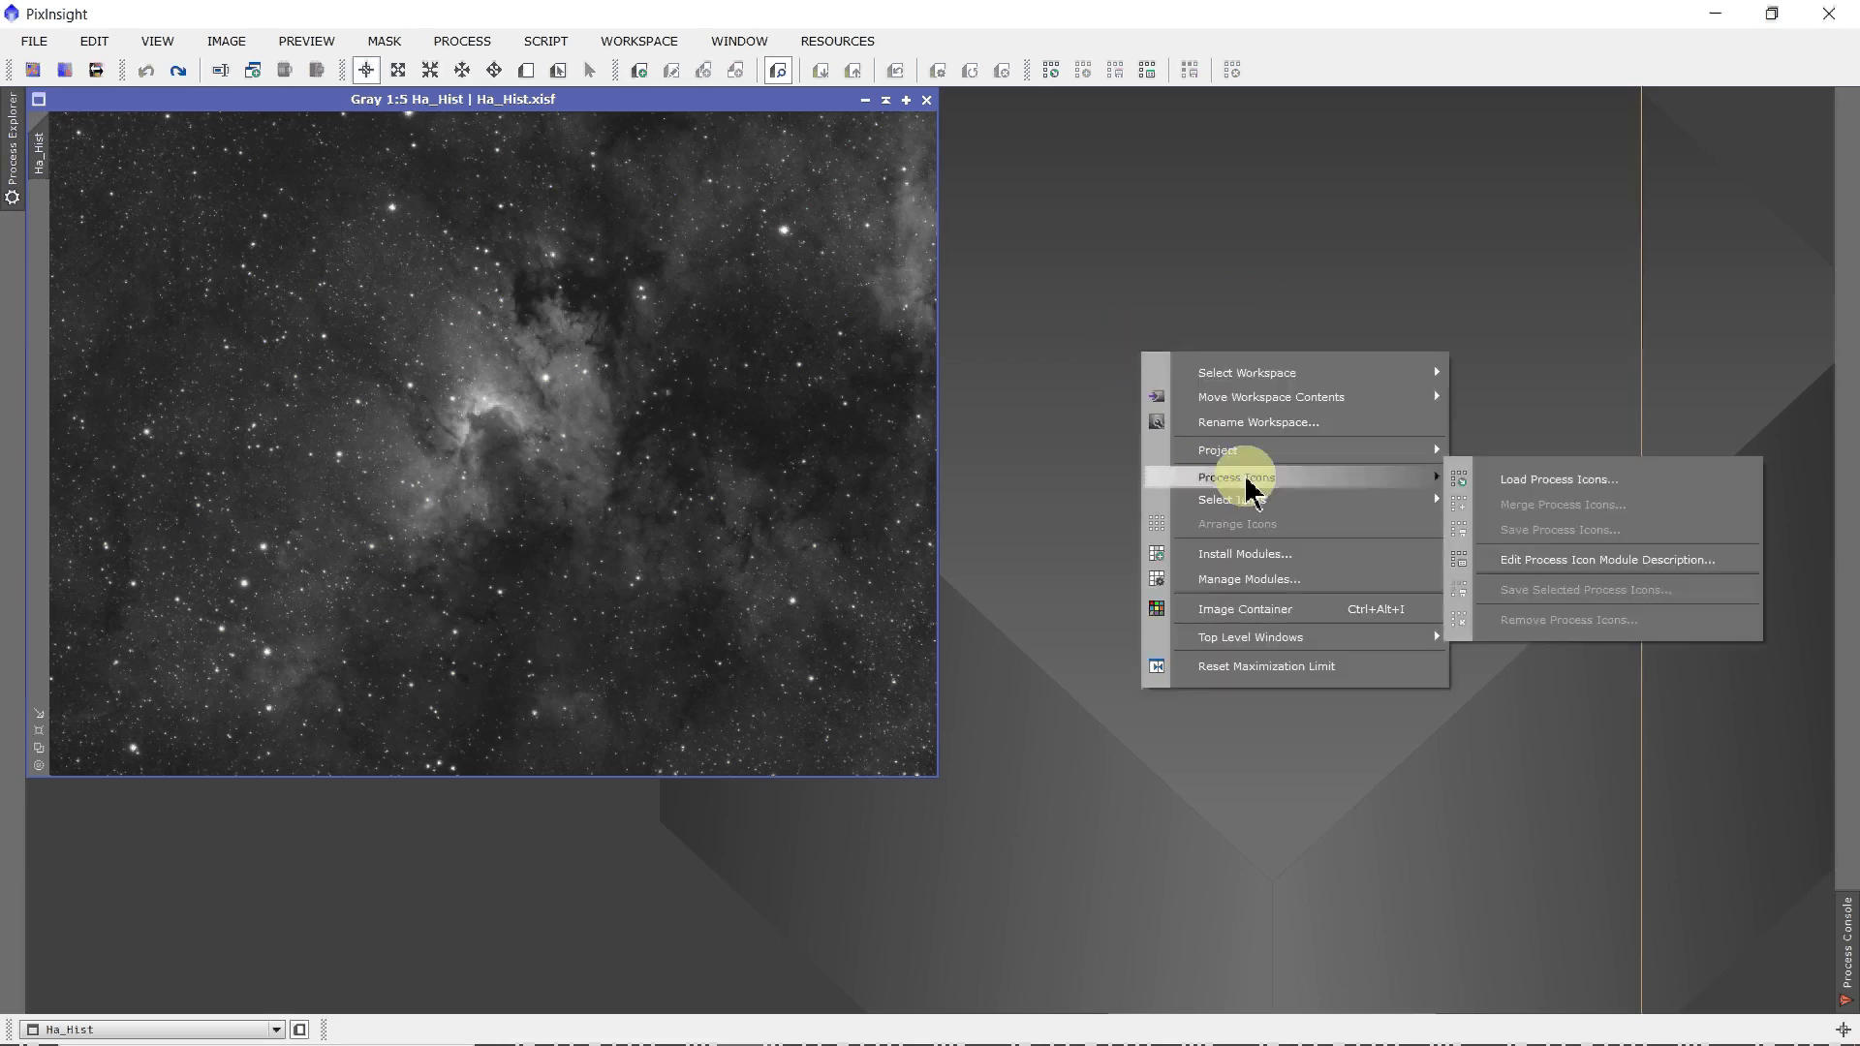
click(1541, 477)
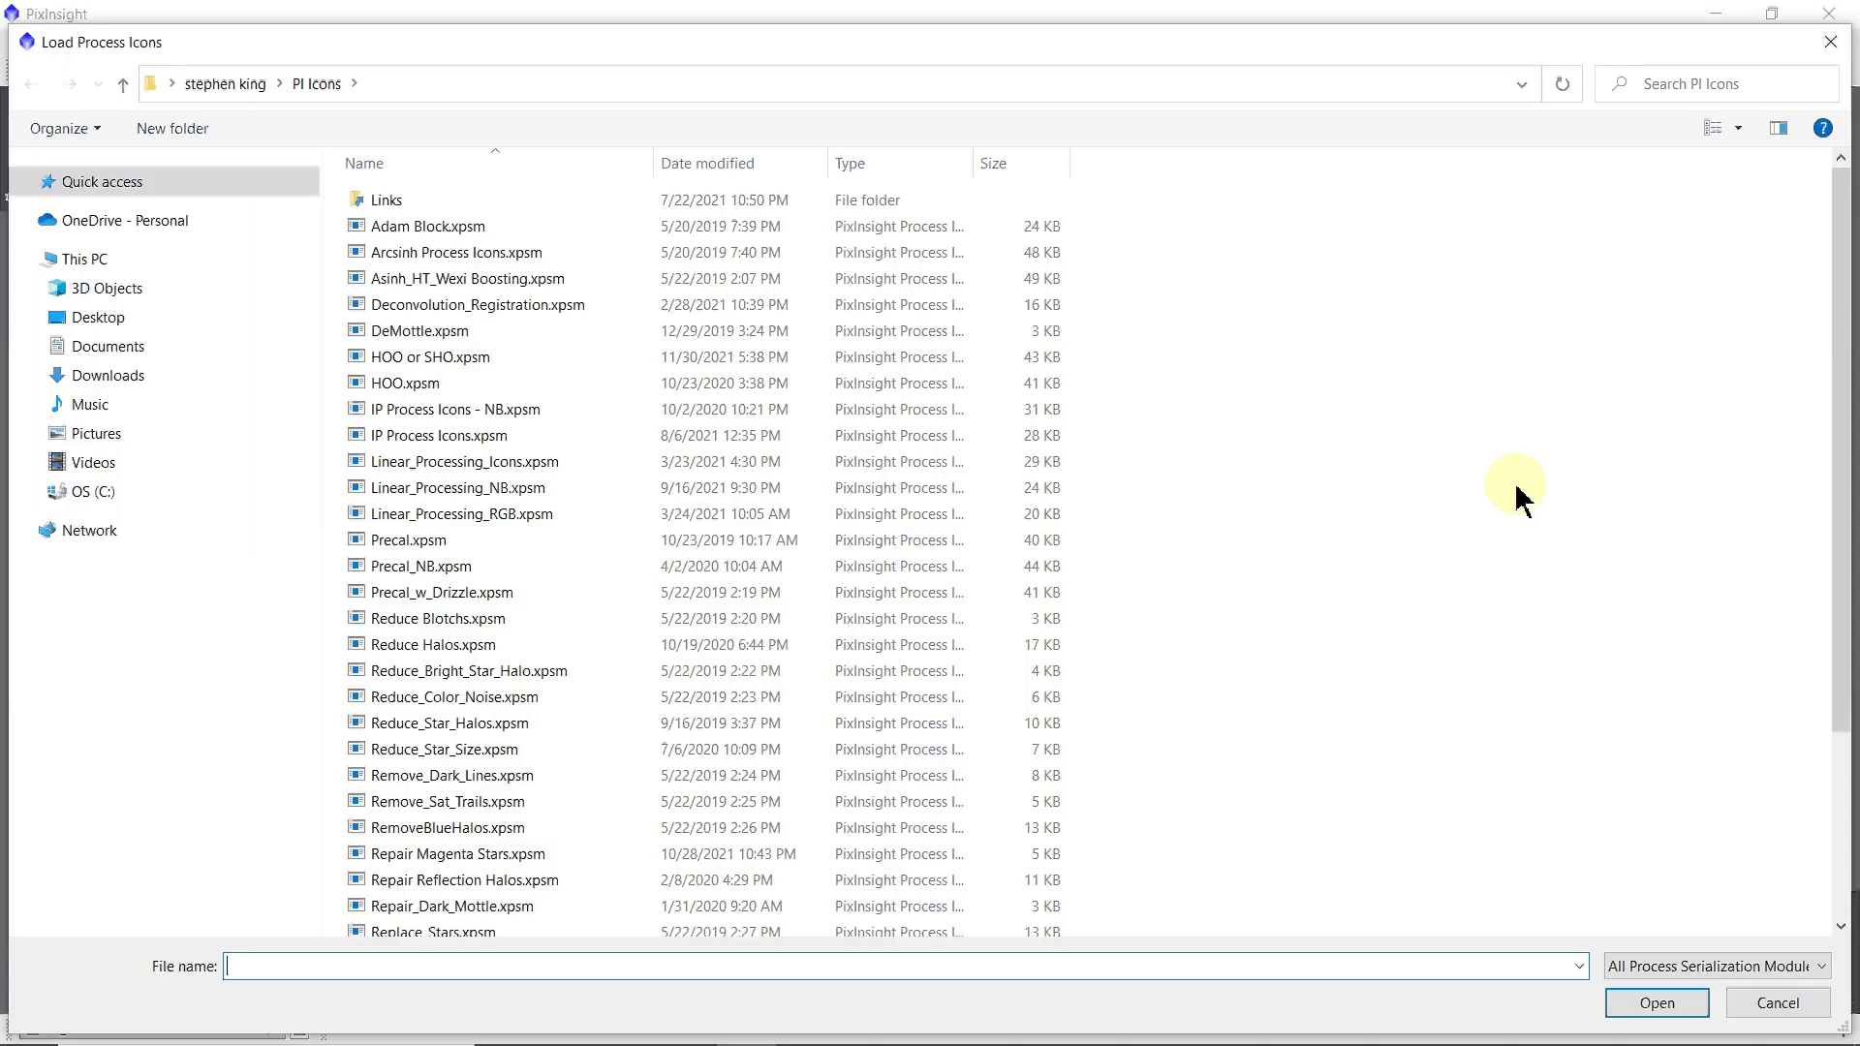
scroll(581, 481, down, 3)
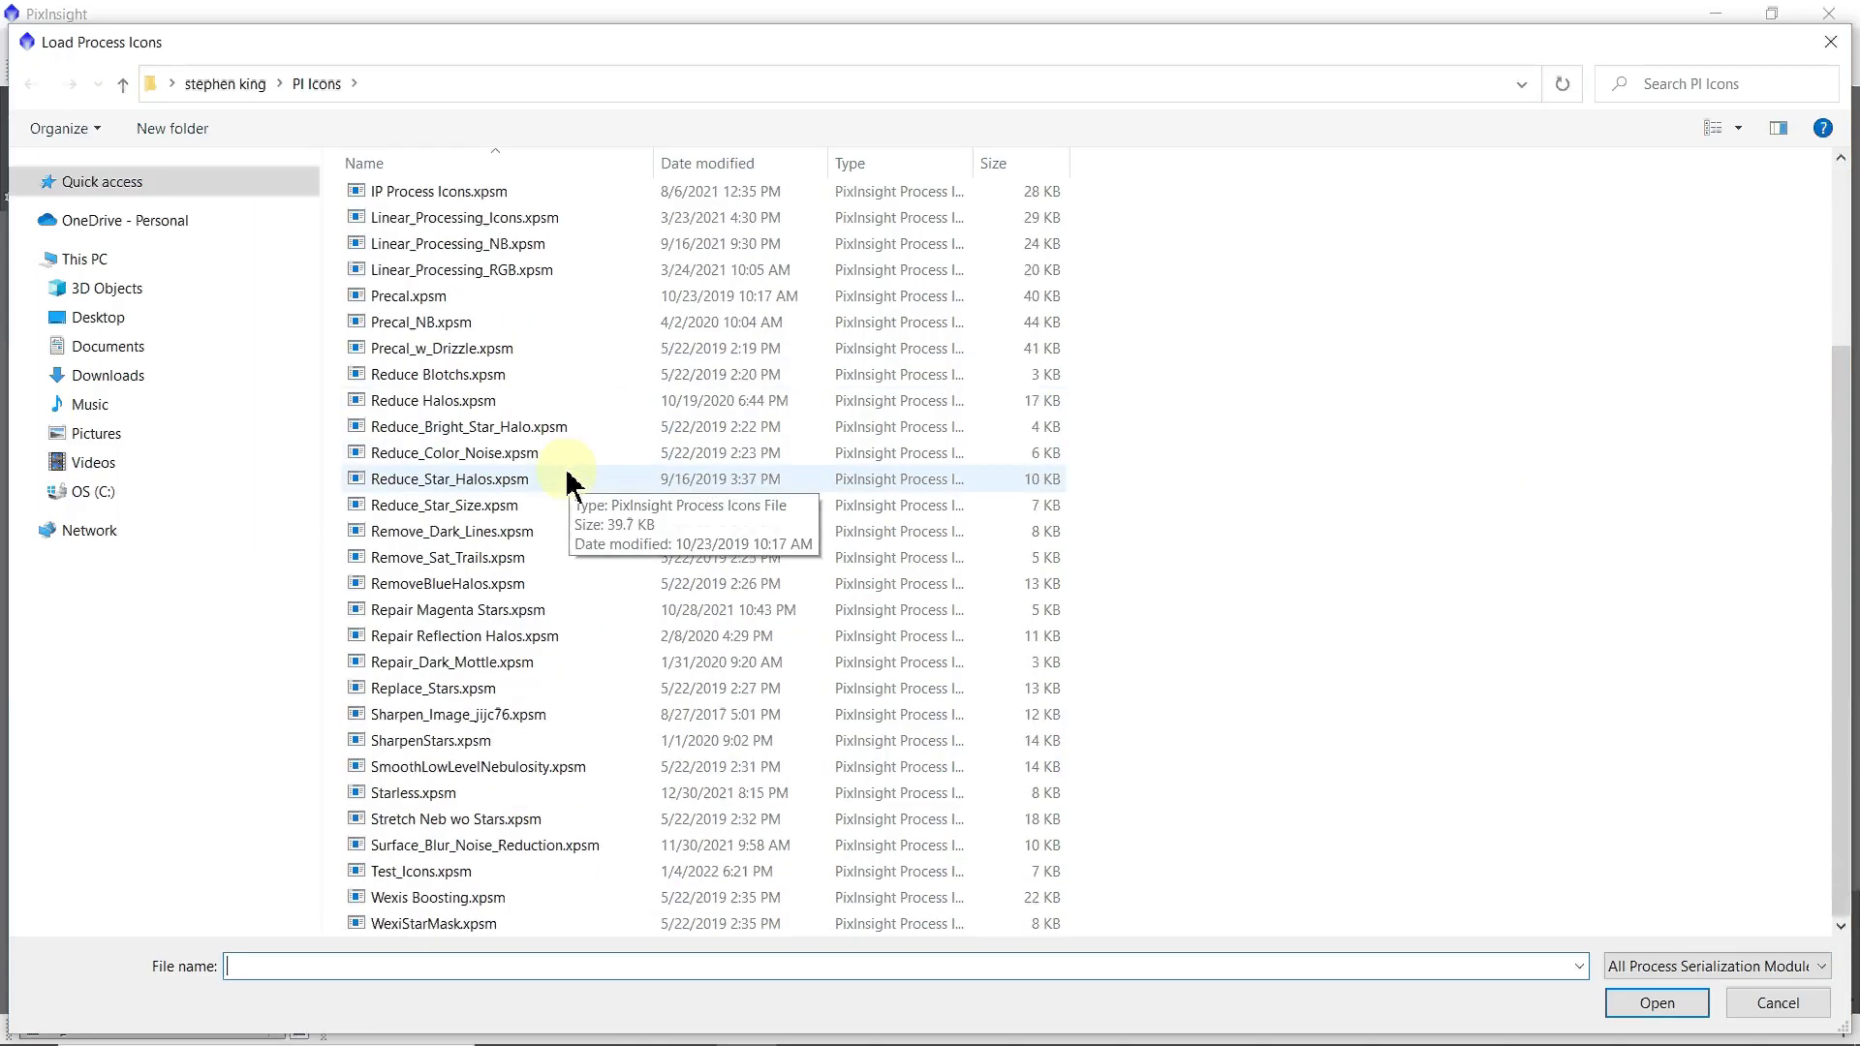
double_click(361, 871)
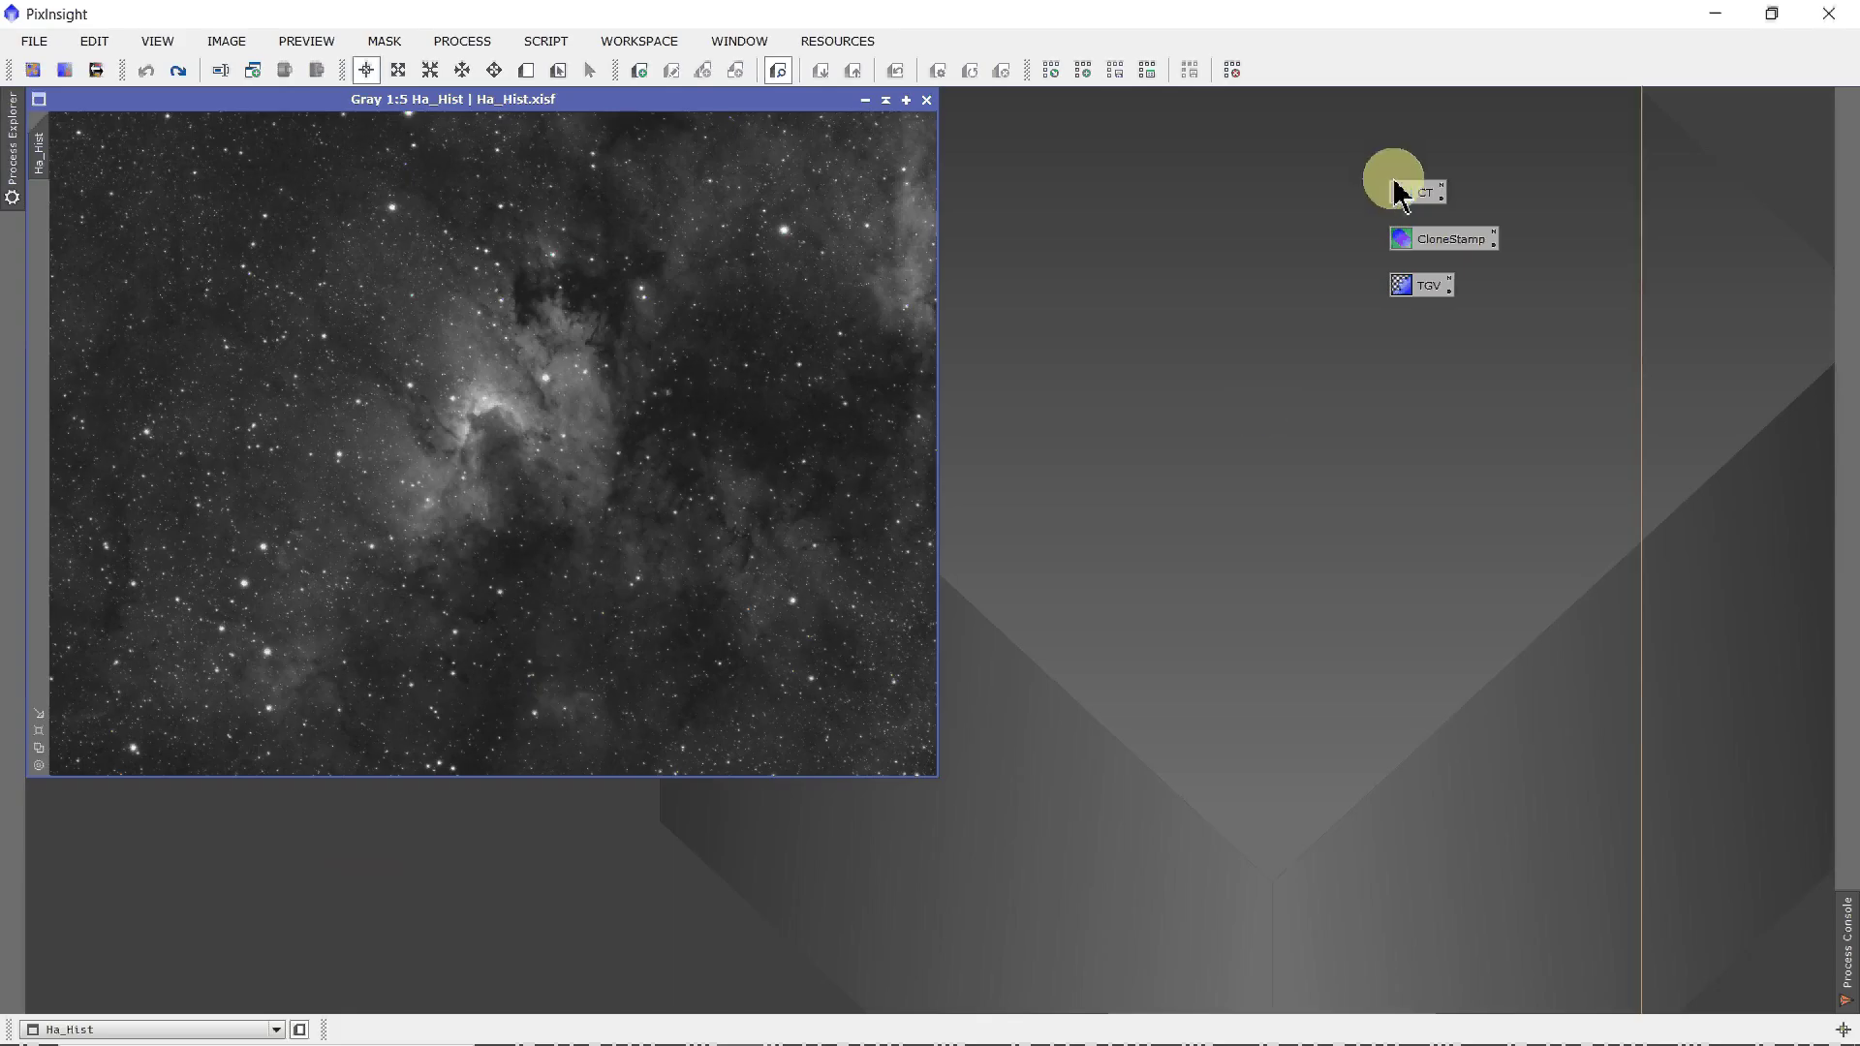
- Open the reloaded TGV icon and check that Edge protection still reads 3.00
double_click(1420, 287)
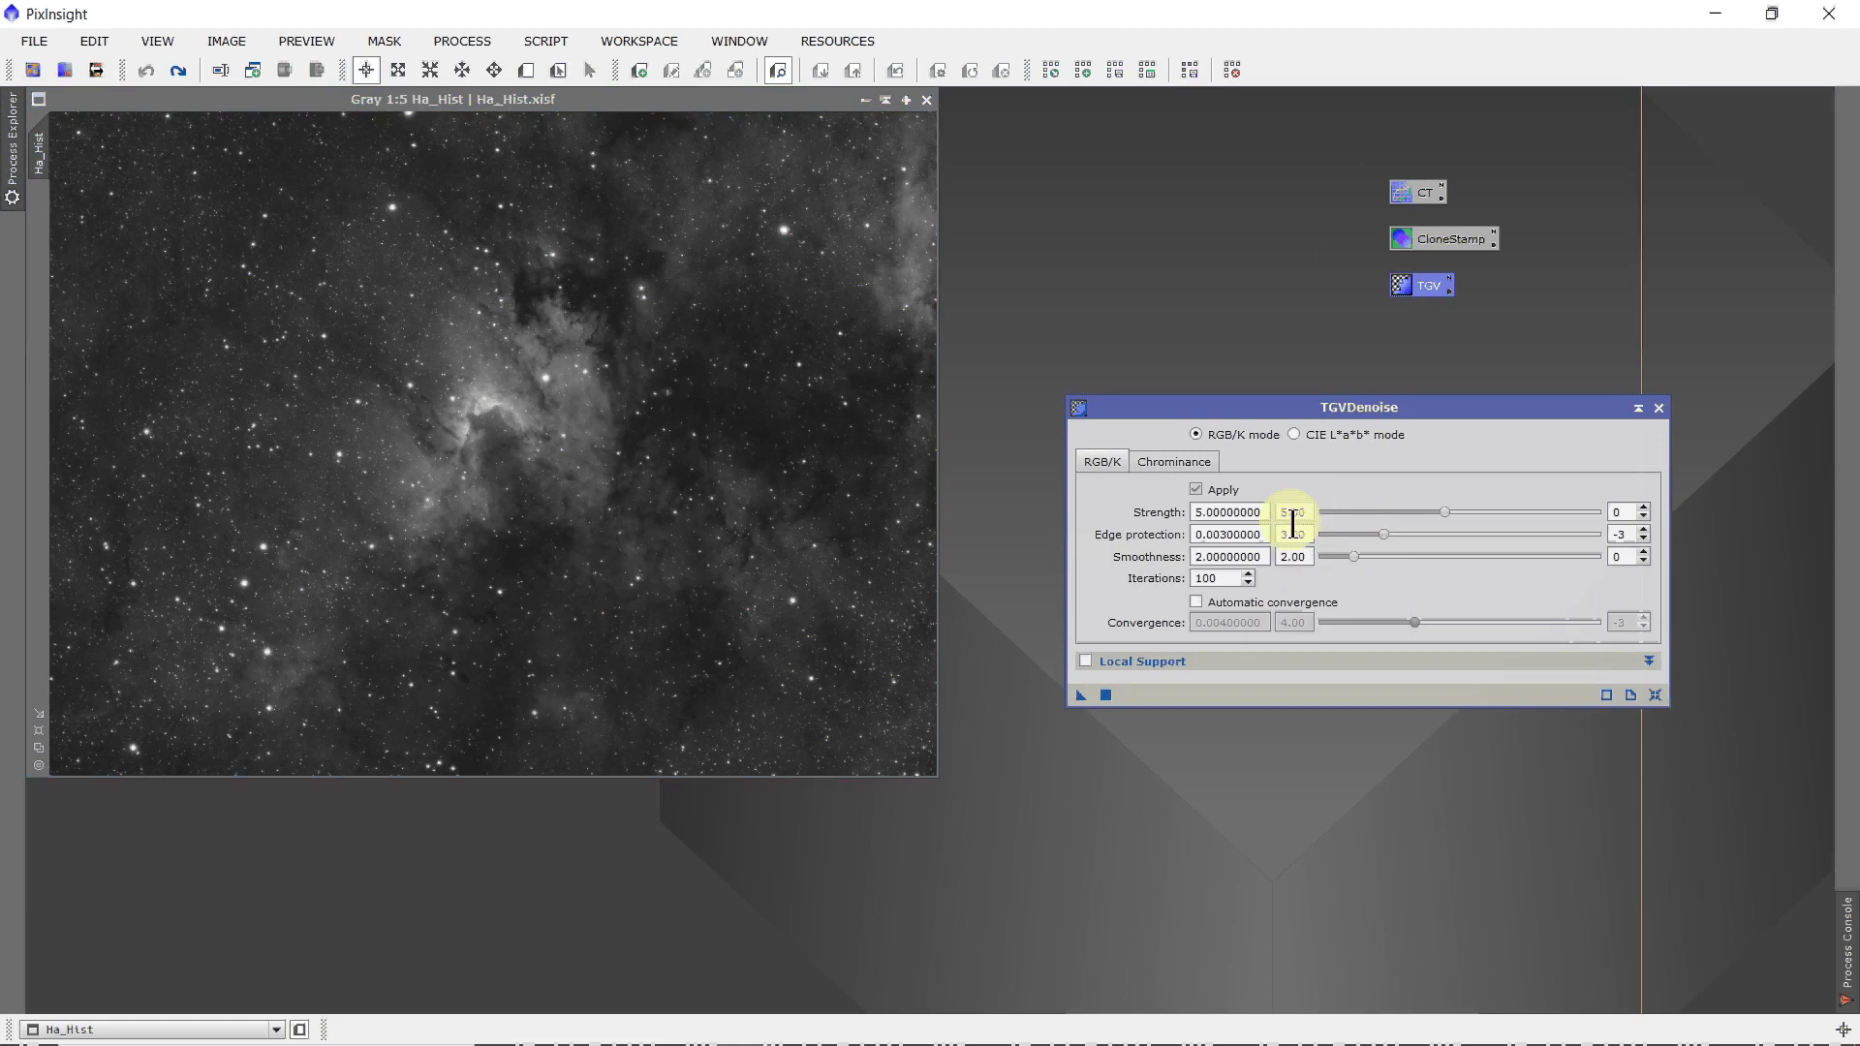
mouse_move(1235, 538)
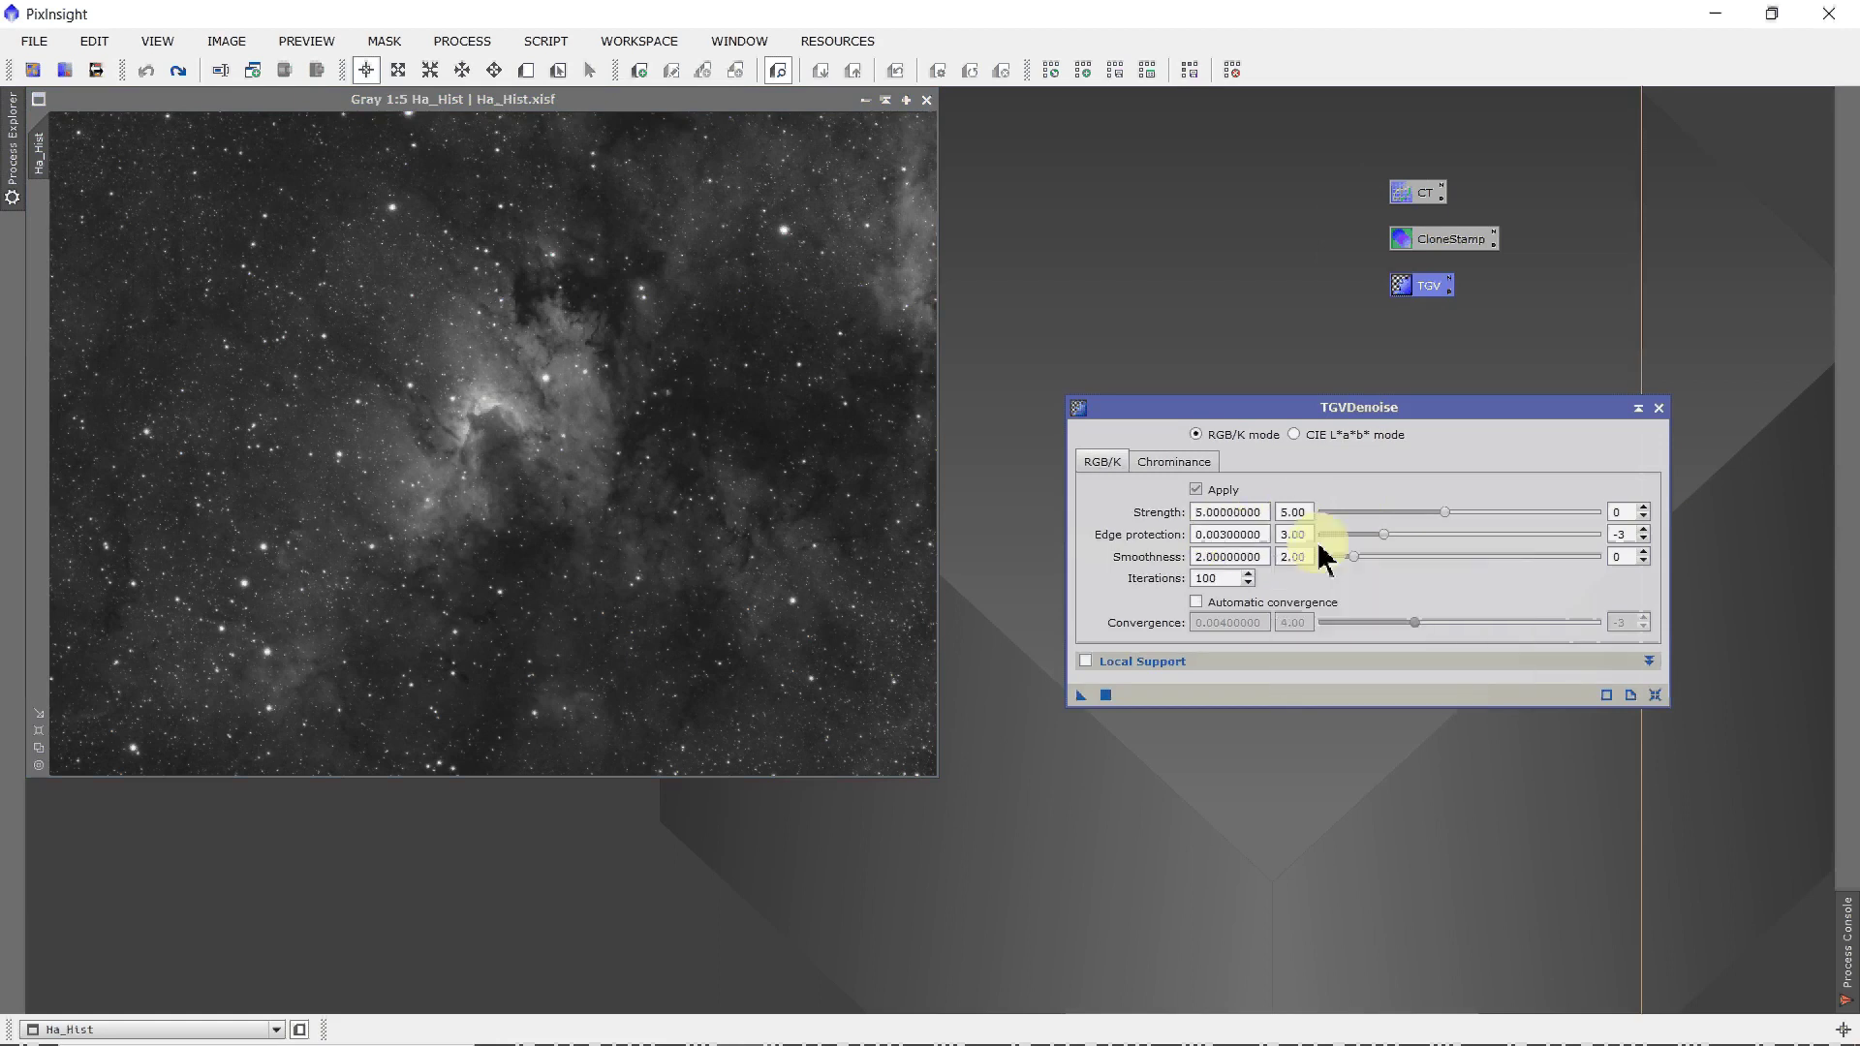